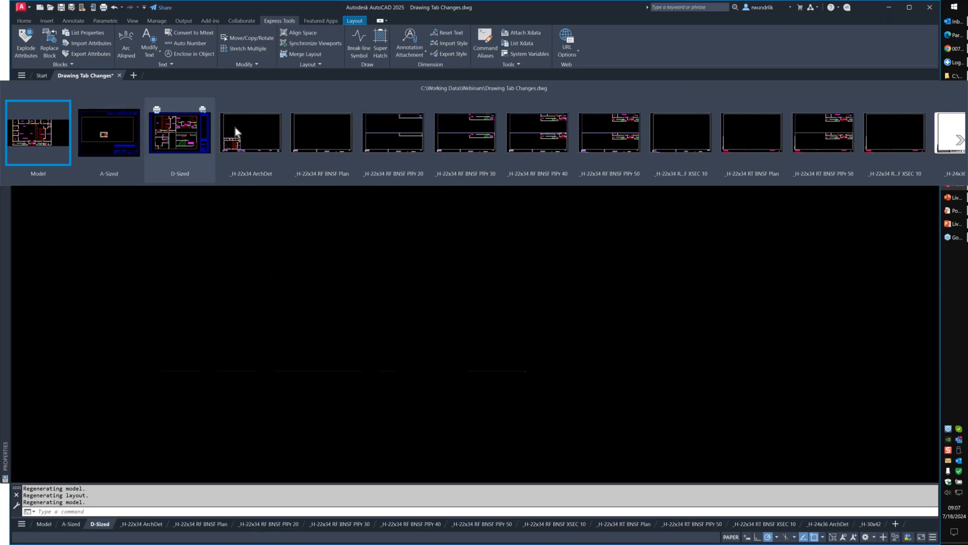
# Step: Preview the _H-22x34 RF BNSF layouts through the drawing tab's image thumbnails
pyautogui.click(317, 132)
pyautogui.click(379, 132)
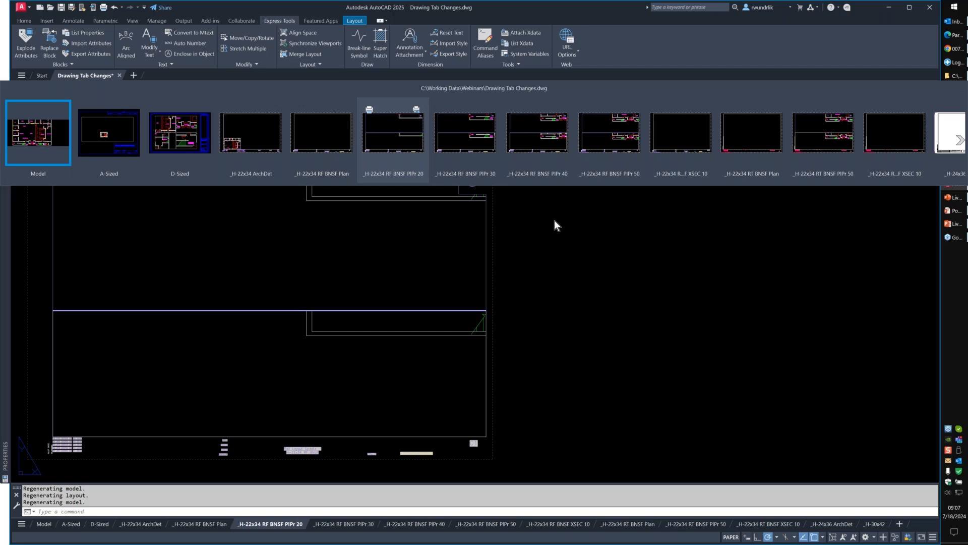
pyautogui.click(465, 132)
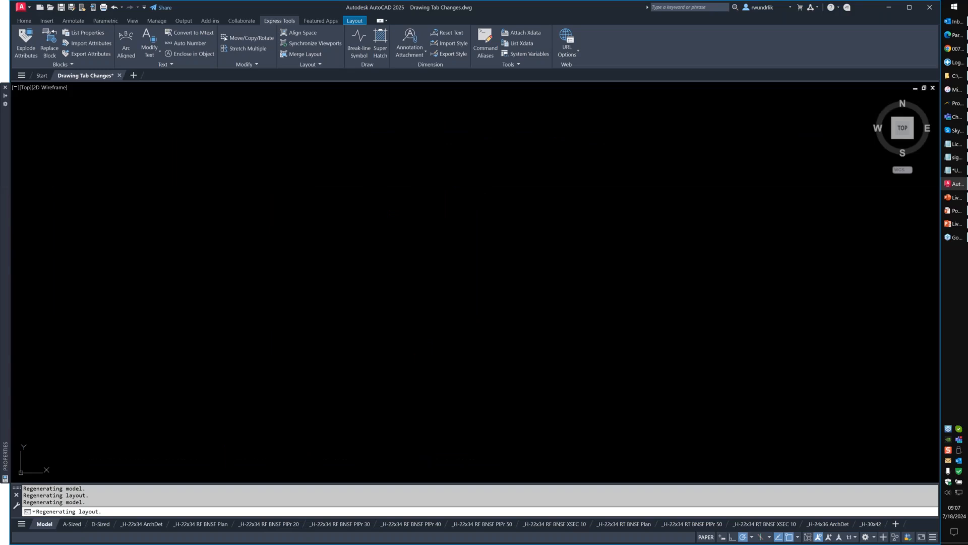
# Step: Set the FILETABTHUMBHOVER system variable to 0
pyautogui.write('filetab')
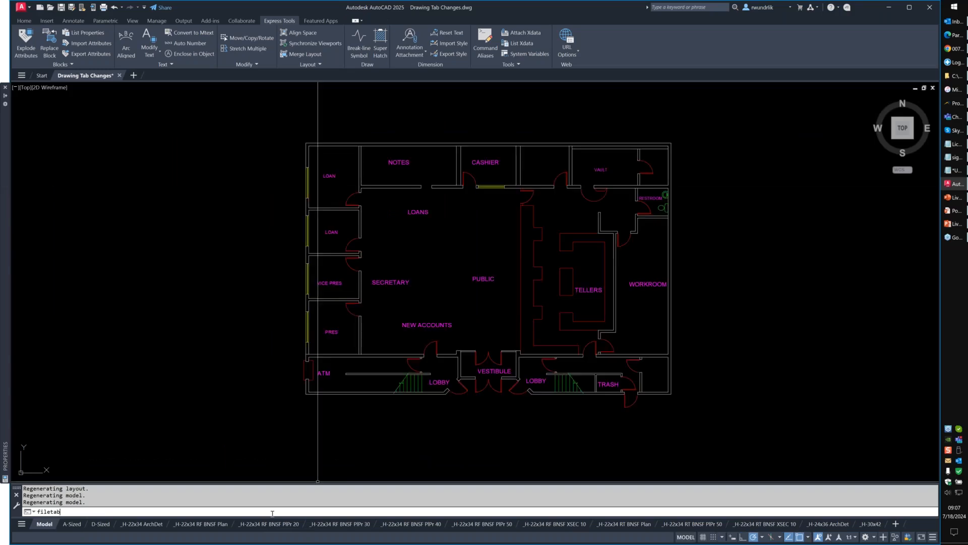
pyautogui.write('tunmb')
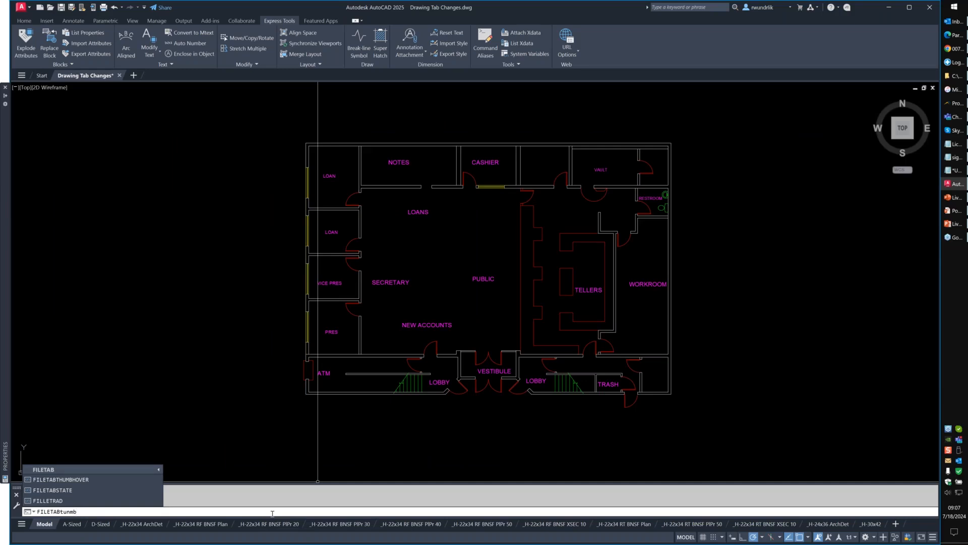
pyautogui.click(70, 480)
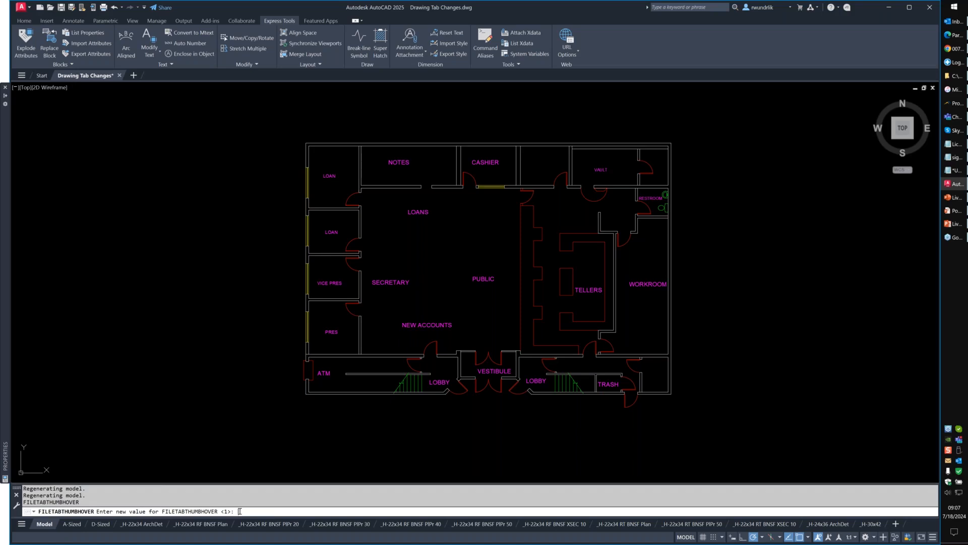
pyautogui.write('0')
pyautogui.press('Return')
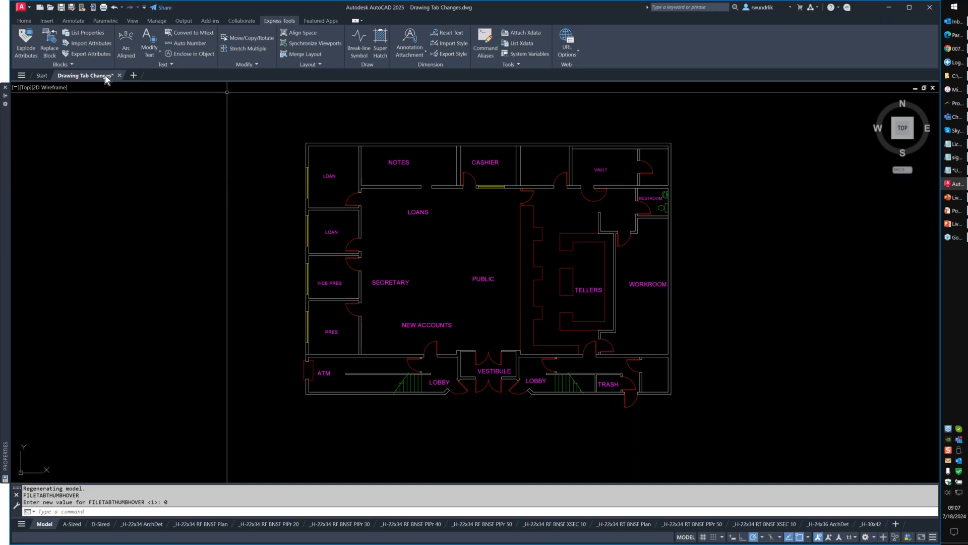
# Step: Test the drawing tab's thumbnails on the A-Sized layout, cancelling the Publish dialog, and return to Model
pyautogui.moveTo(104, 74)
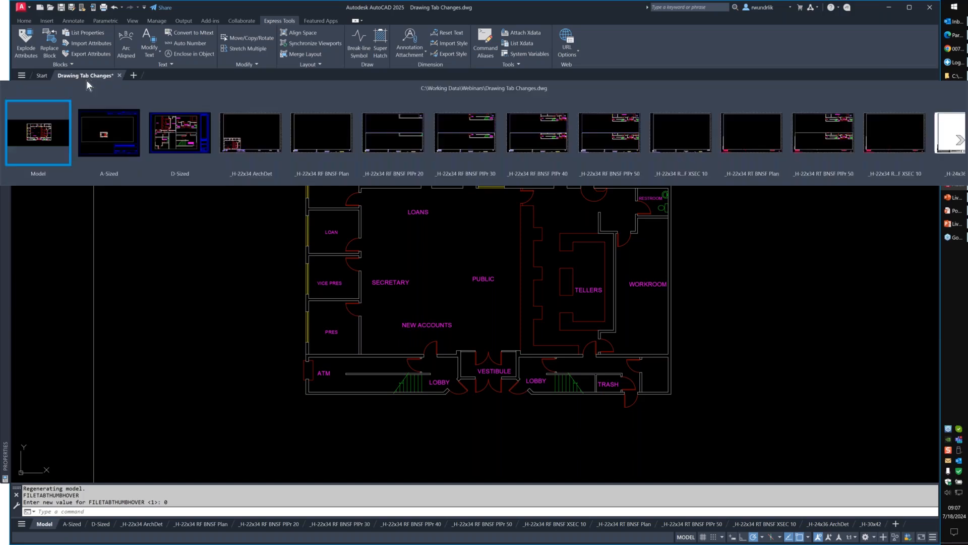
pyautogui.click(134, 114)
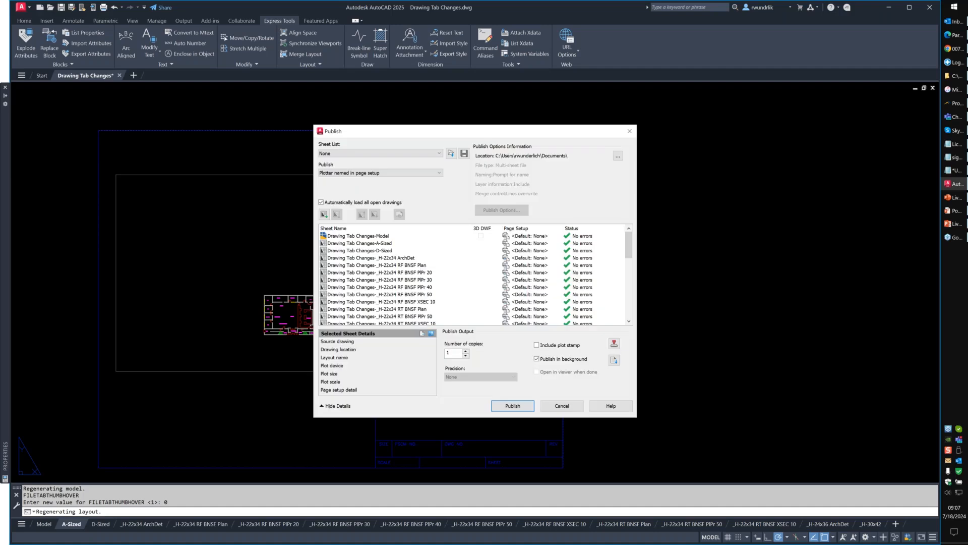
pyautogui.press('Escape')
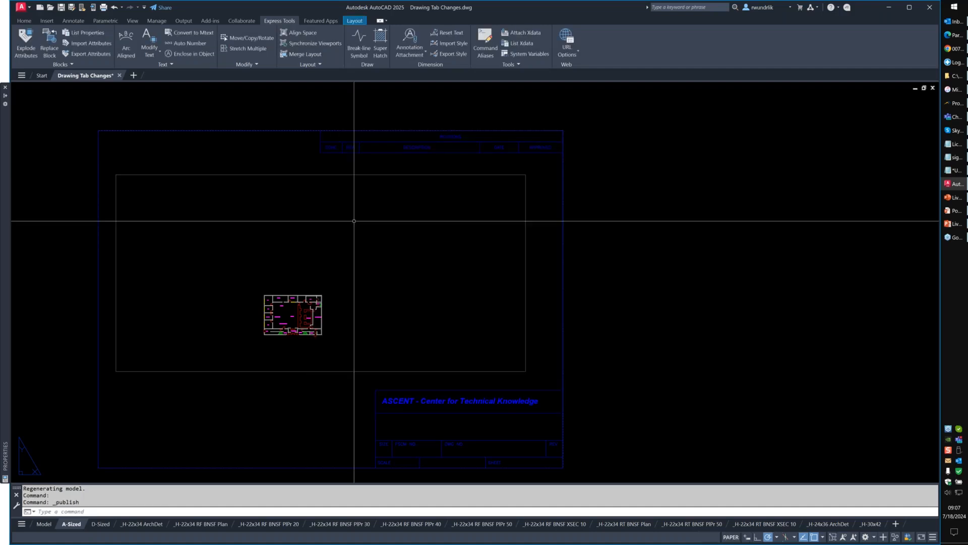
pyautogui.moveTo(87, 77)
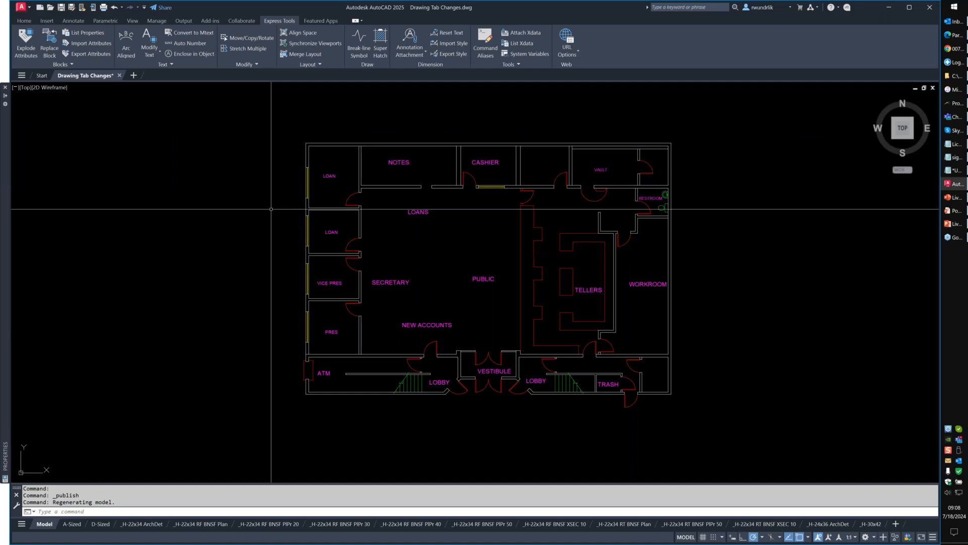
pyautogui.click(955, 224)
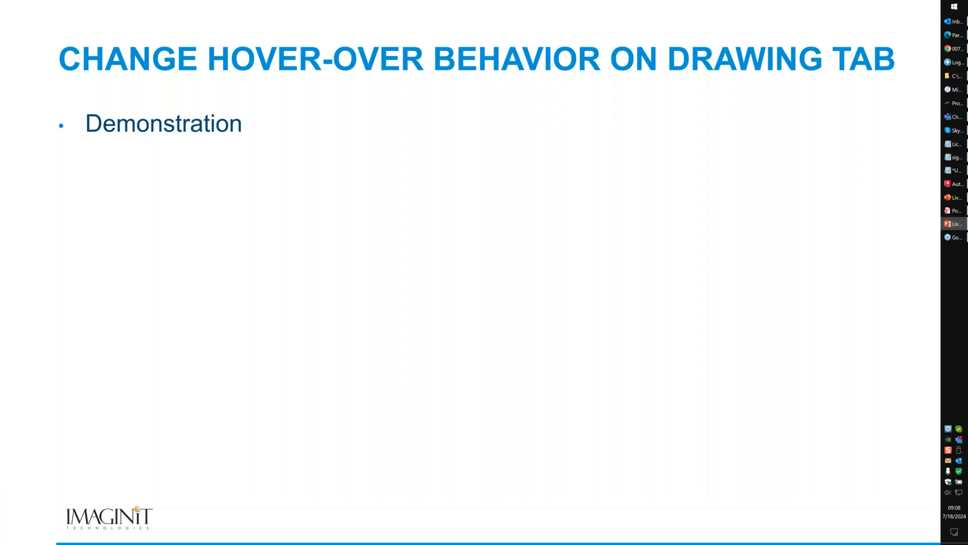
pyautogui.click(503, 198)
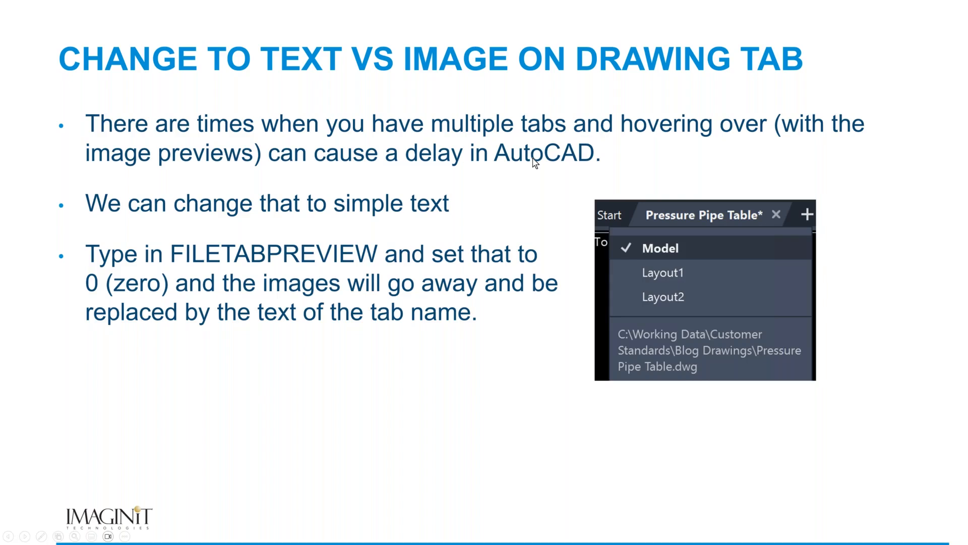
pyautogui.press('Right')
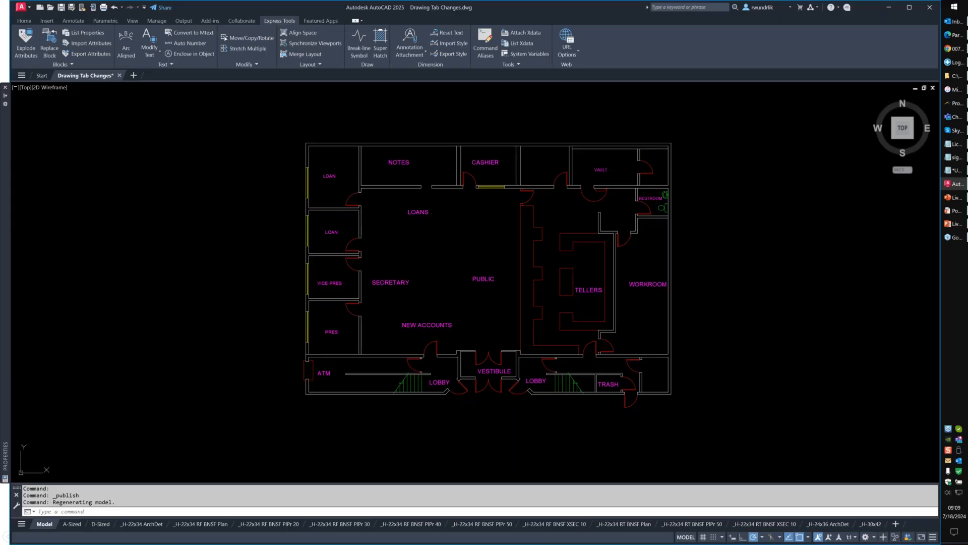
# Step: Set the FILETABPREVIEW system variable to 0
pyautogui.click(953, 171)
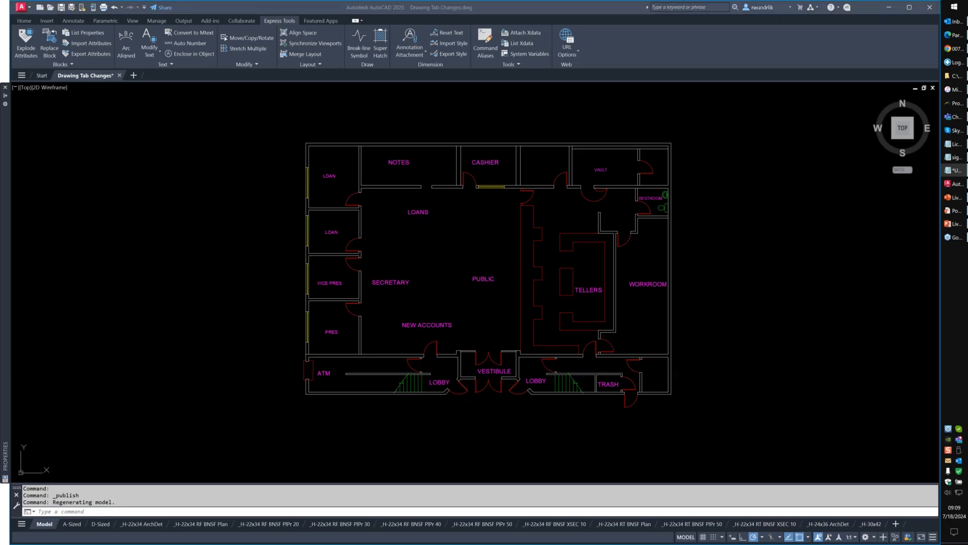
pyautogui.click(122, 512)
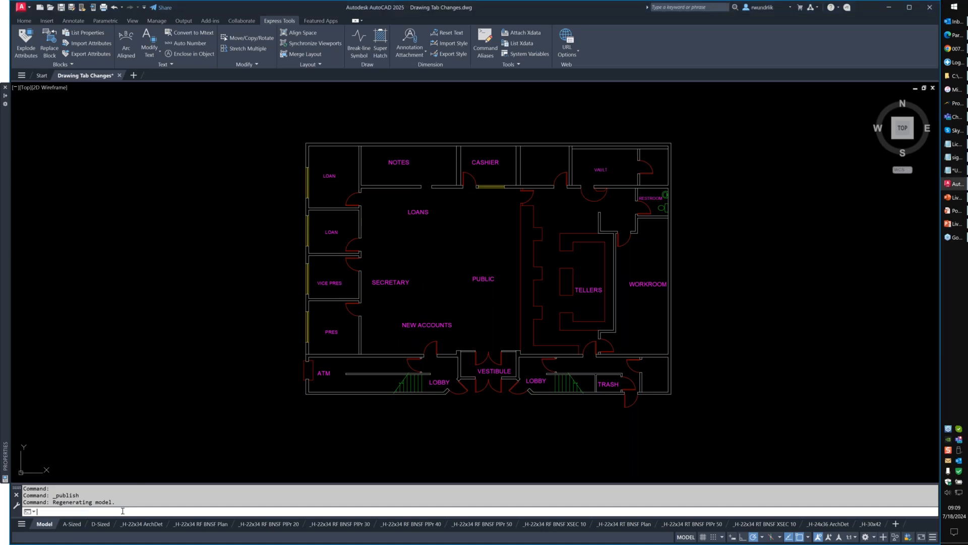
pyautogui.write('FILETABPREVIEW')
pyautogui.press('Return')
pyautogui.press('Return')
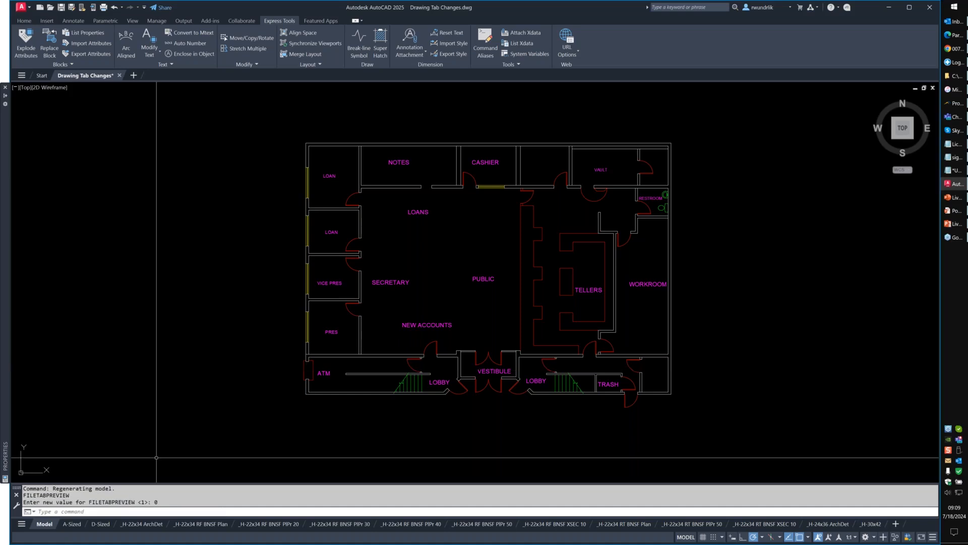
# Step: Look through the full text list of layouts that the drawing tab offers, from Model to the last layout
pyautogui.moveTo(93, 76)
pyautogui.scroll(-1, 80, 227)
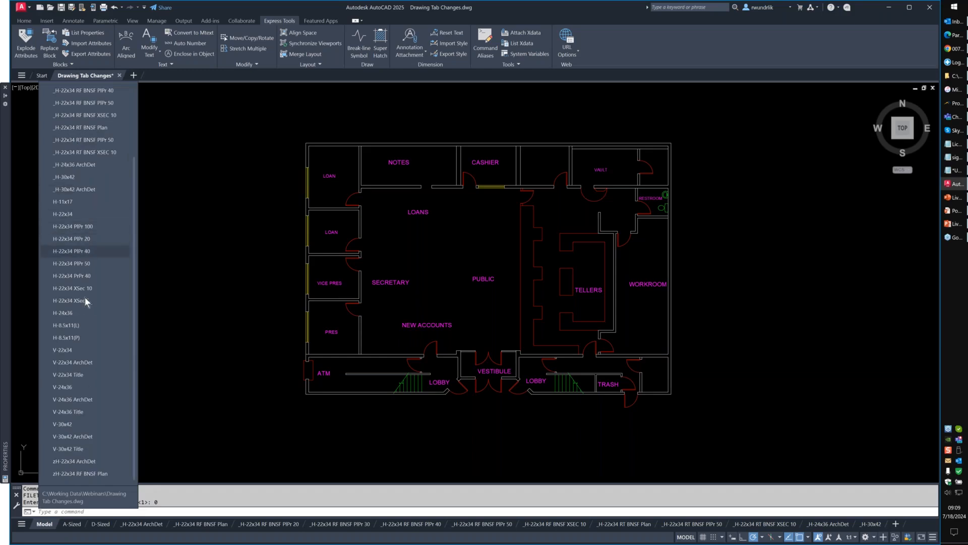
pyautogui.scroll(4, 86, 356)
pyautogui.scroll(-4, 70, 248)
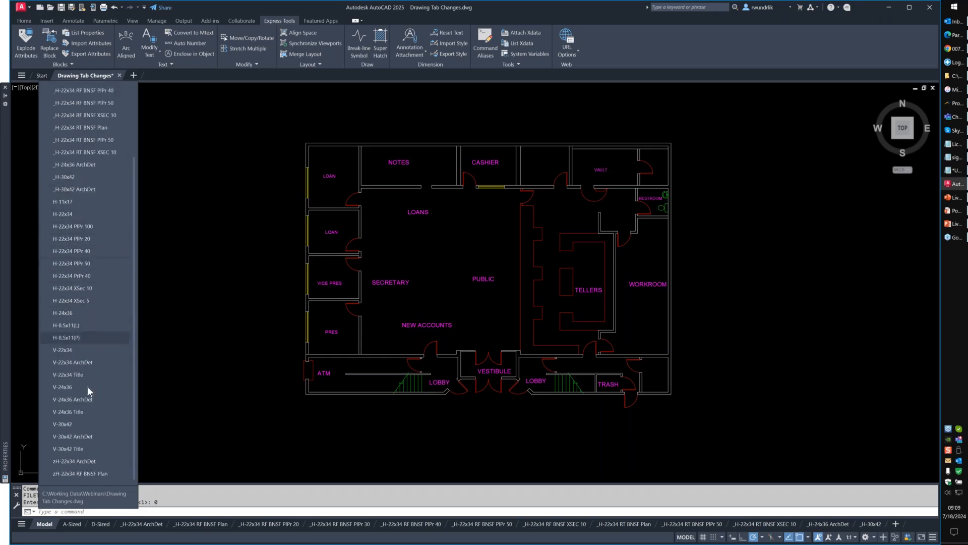
pyautogui.scroll(3, 85, 450)
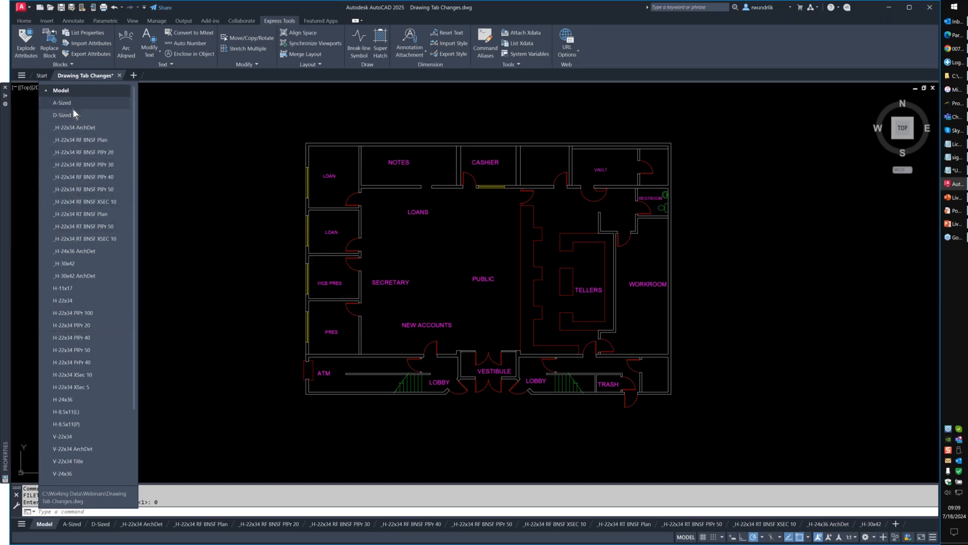
pyautogui.scroll(-2, 78, 234)
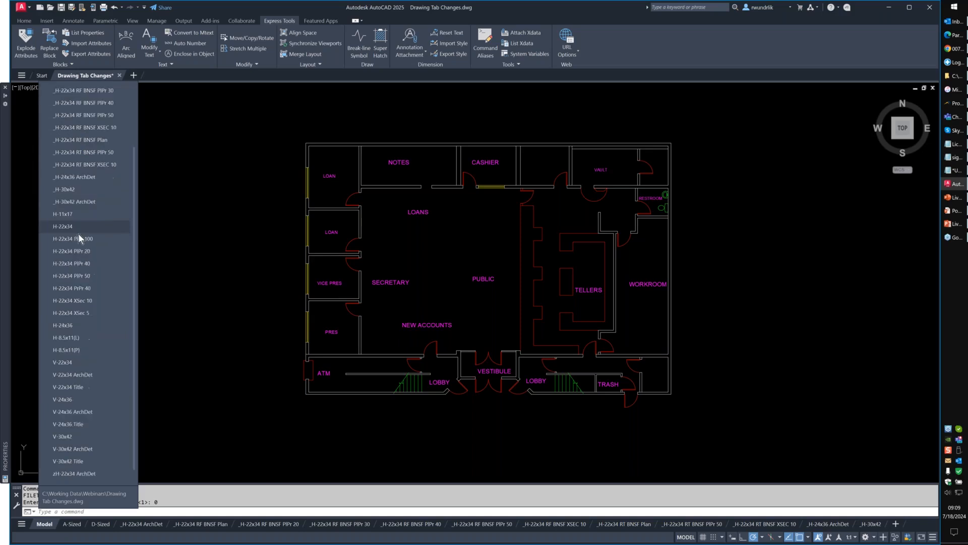
pyautogui.scroll(-1, 74, 297)
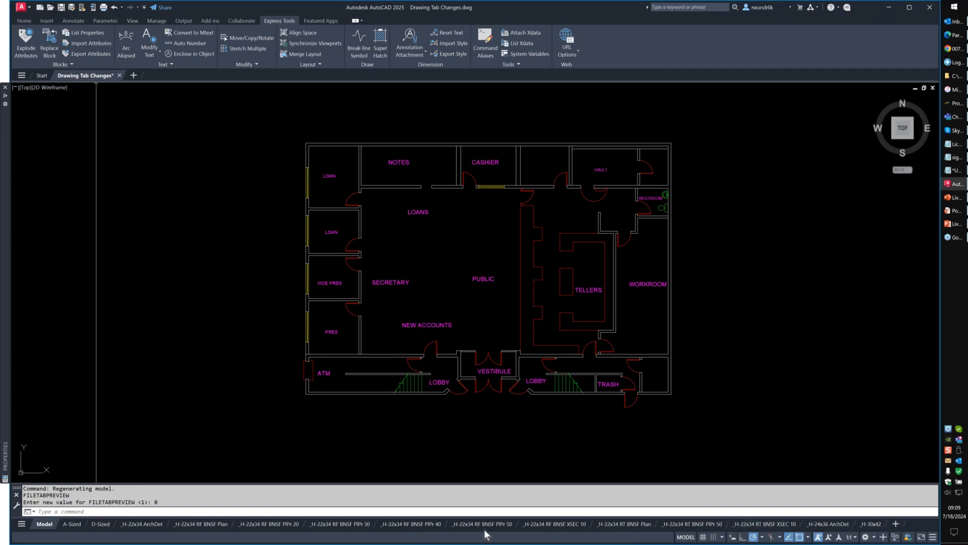
# Step: Switch to the H-11x17 layout using the layout lists, and return to Model from the drawing tab's text list
pyautogui.click(21, 524)
pyautogui.click(209, 264)
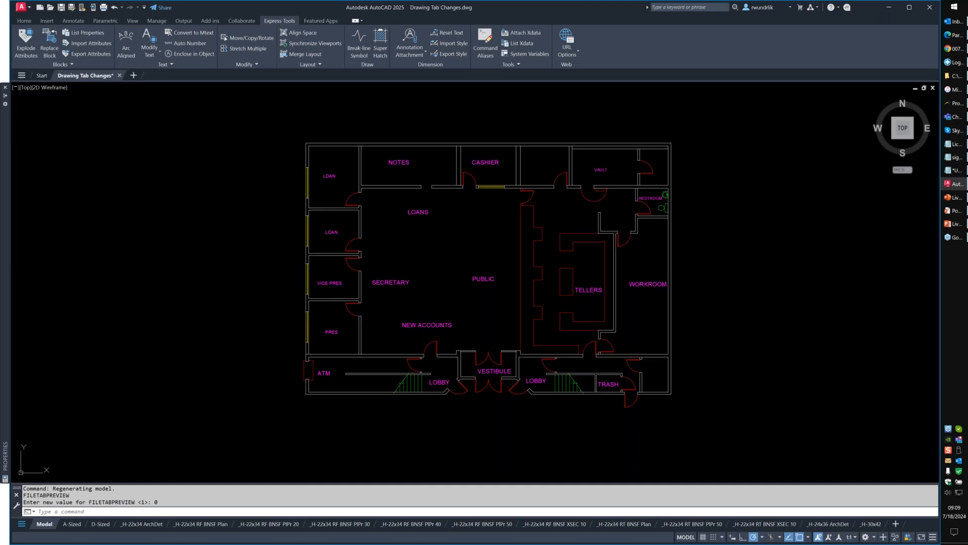
pyautogui.click(21, 524)
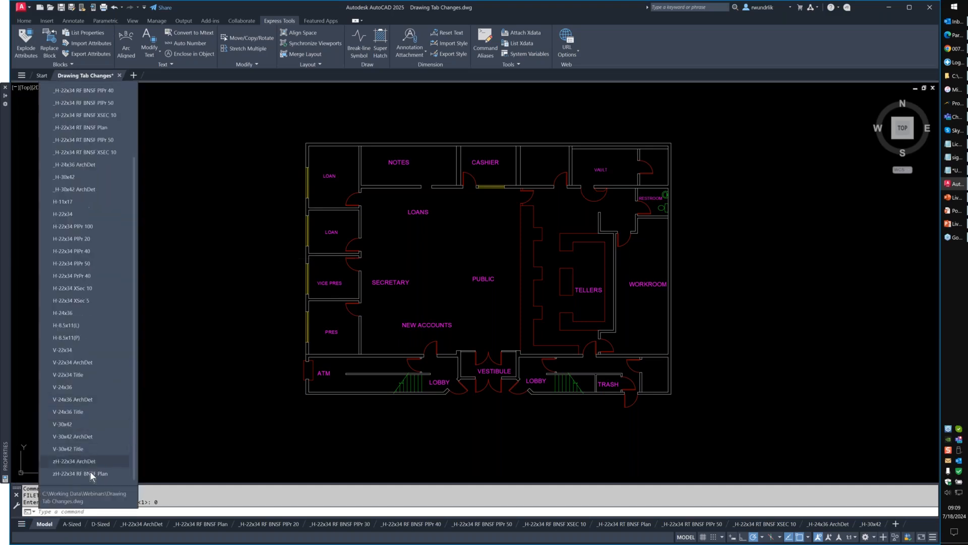
pyautogui.click(91, 473)
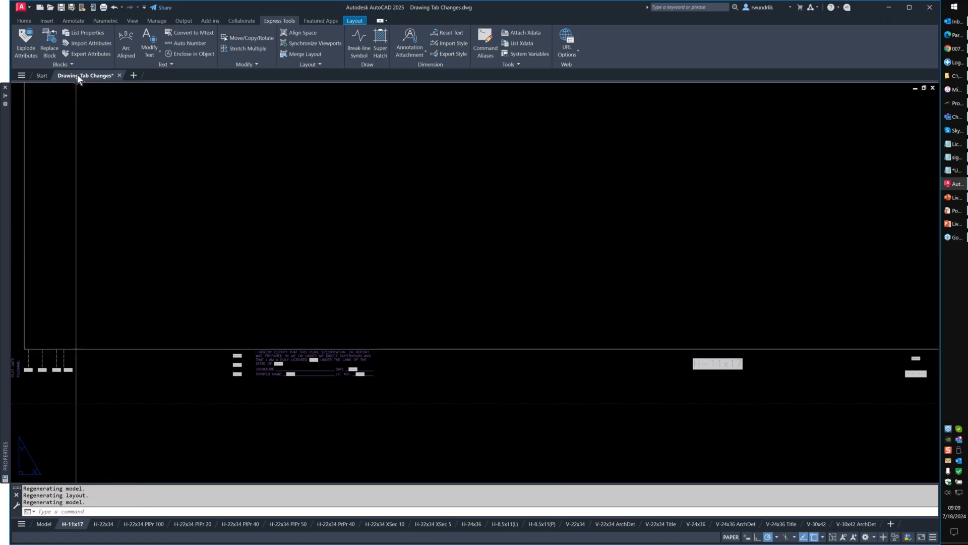
pyautogui.scroll(4, 83, 122)
pyautogui.click(71, 95)
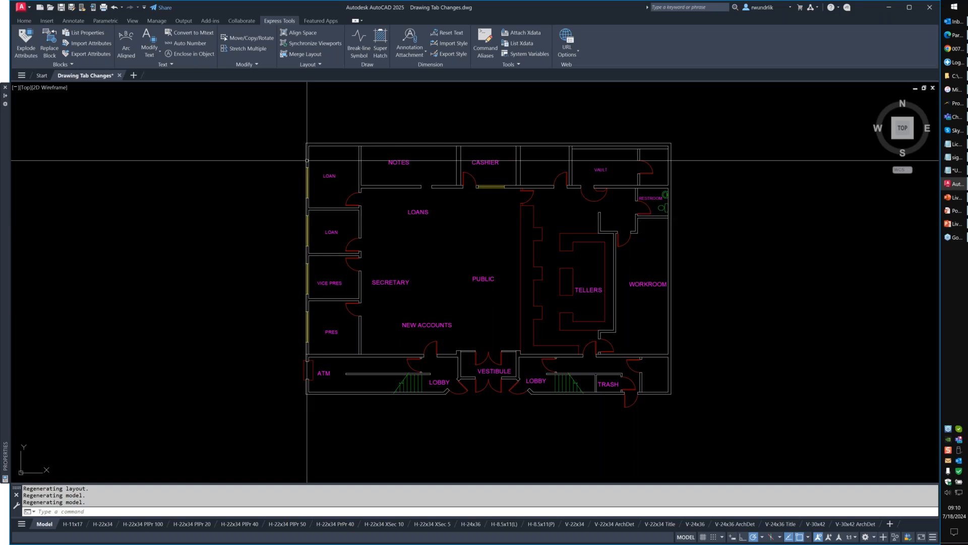
pyautogui.moveTo(76, 76)
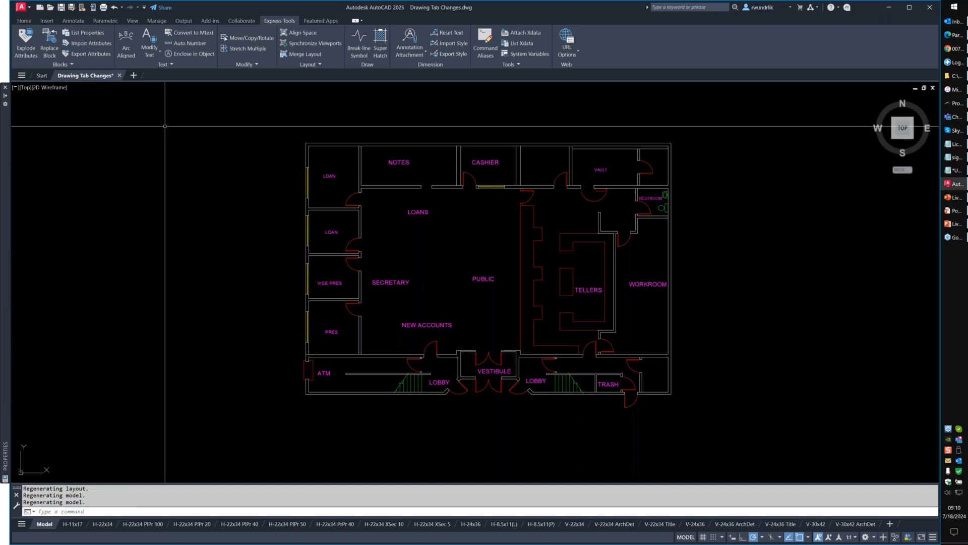
pyautogui.moveTo(953, 201)
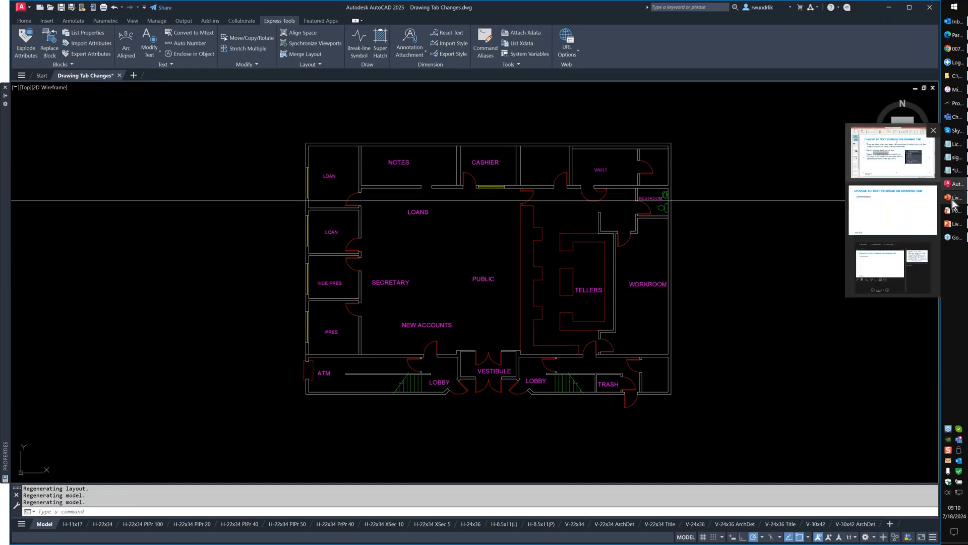
pyautogui.click(953, 211)
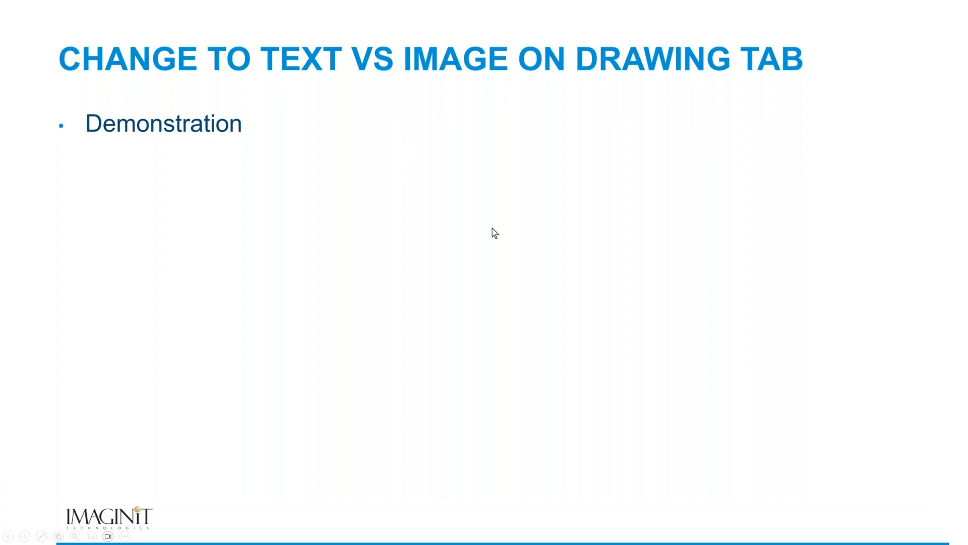
pyautogui.click(493, 228)
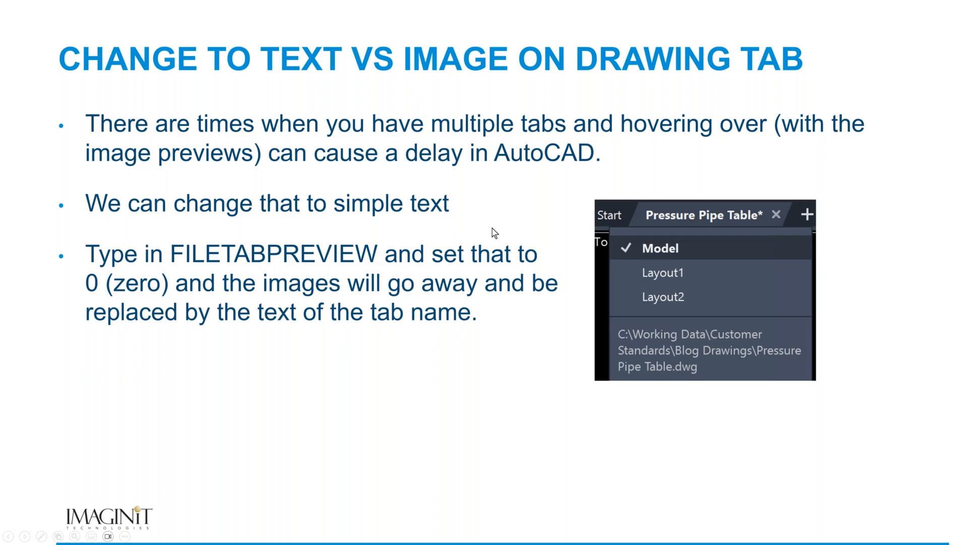
pyautogui.click(494, 232)
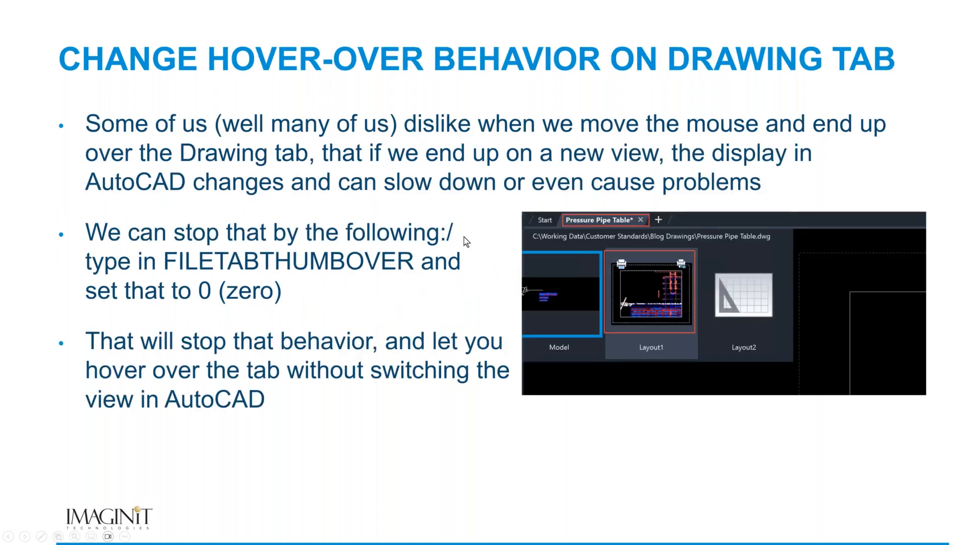
pyautogui.click(416, 221)
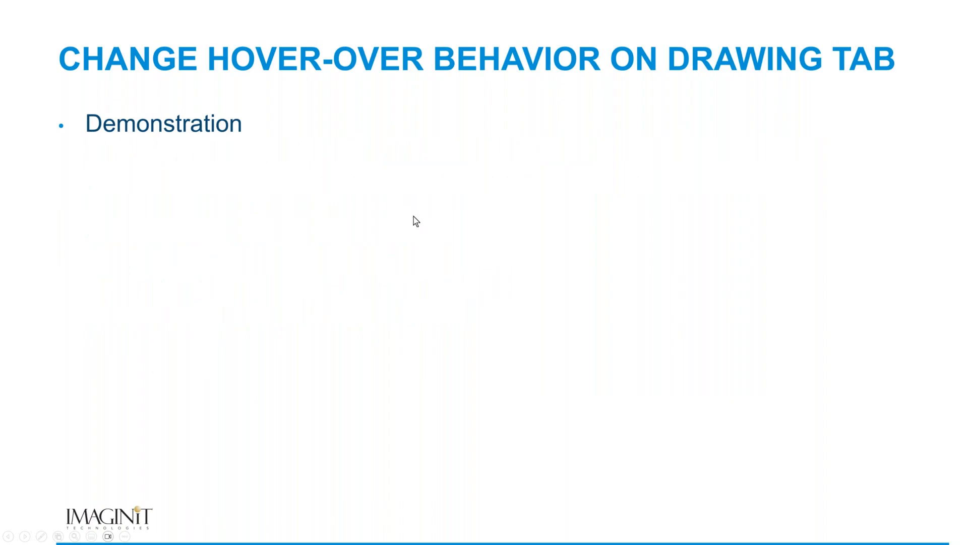
pyautogui.click(416, 222)
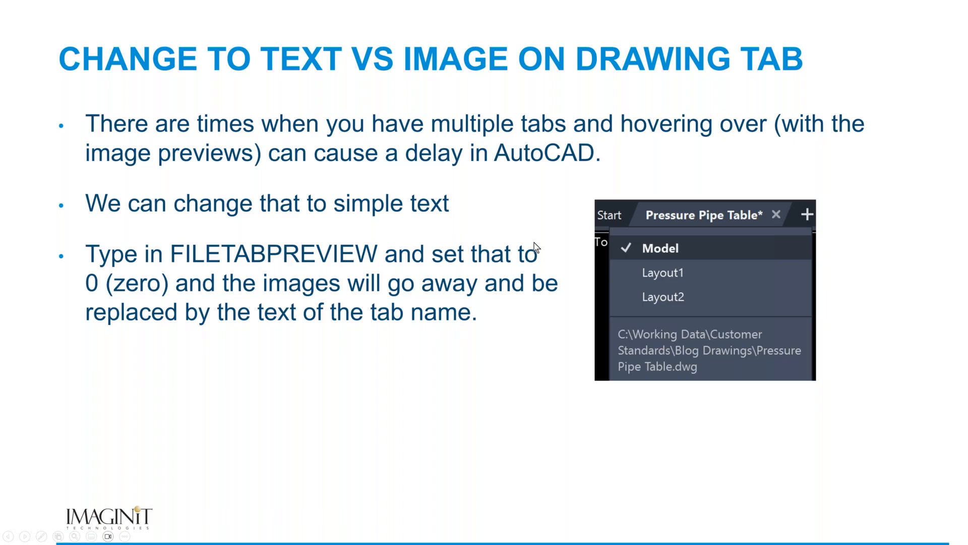
pyautogui.click(302, 156)
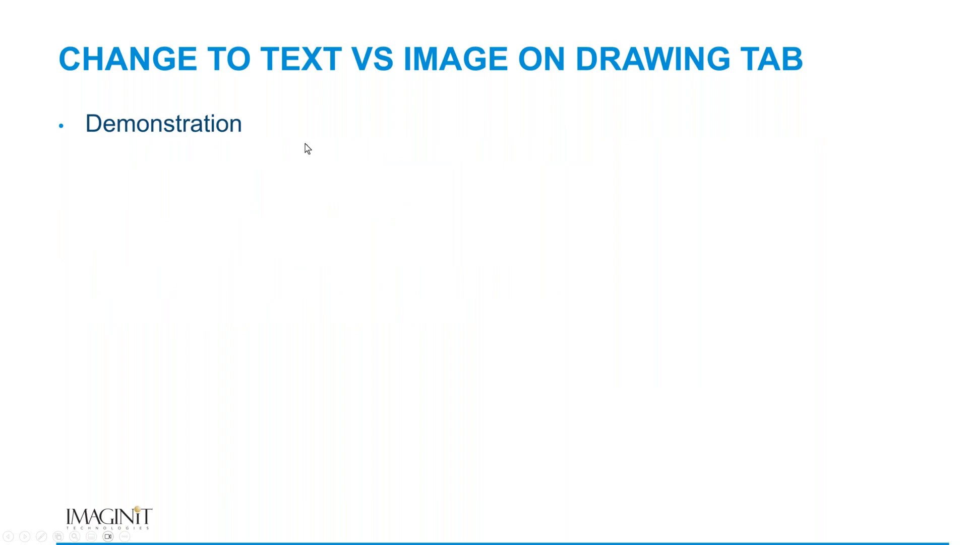
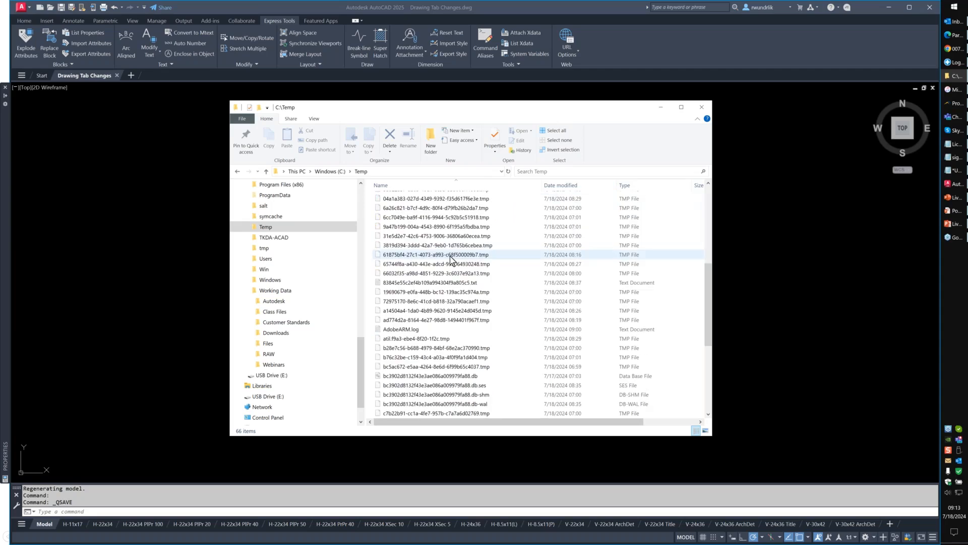
# Step: Look through the temporary files in the C:\Temp folder
pyautogui.scroll(-2, 450, 259)
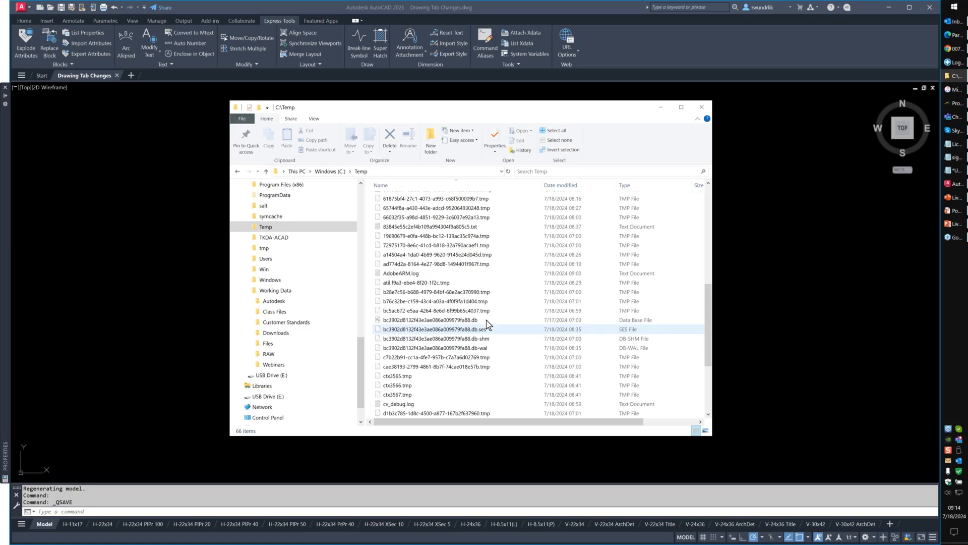
# Step: Check the rest of the C:\Temp file list, down to the AutoCAD temporary files and back up
pyautogui.scroll(-2, 486, 325)
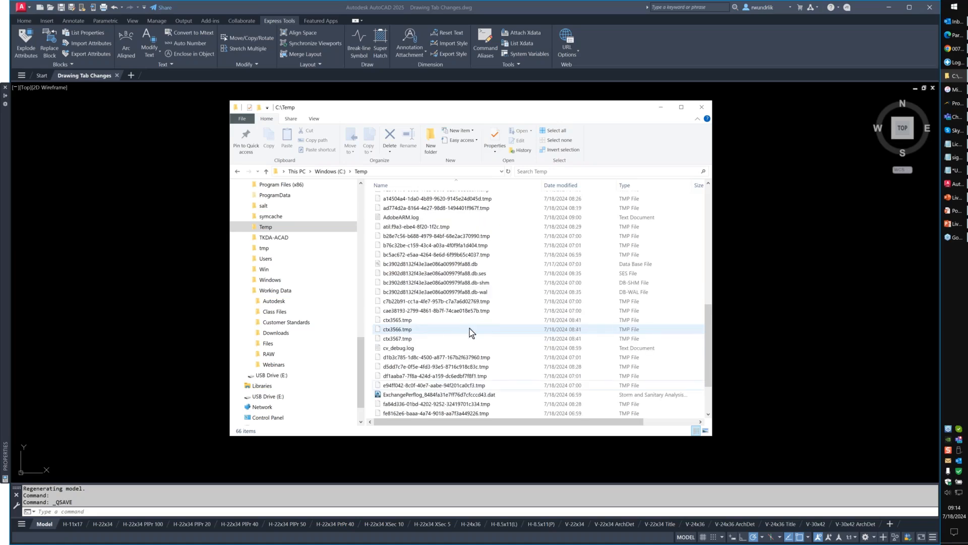
pyautogui.scroll(-2, 453, 368)
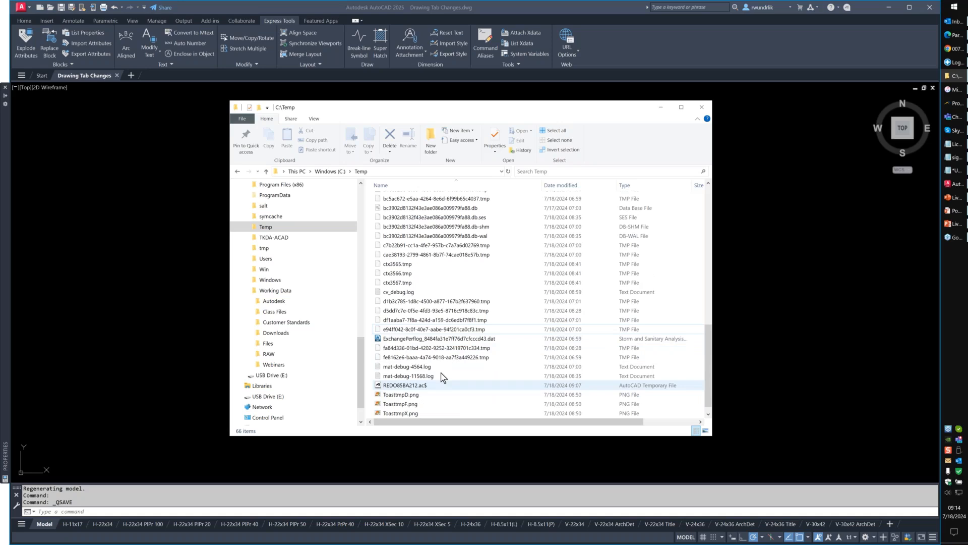
pyautogui.scroll(8, 405, 320)
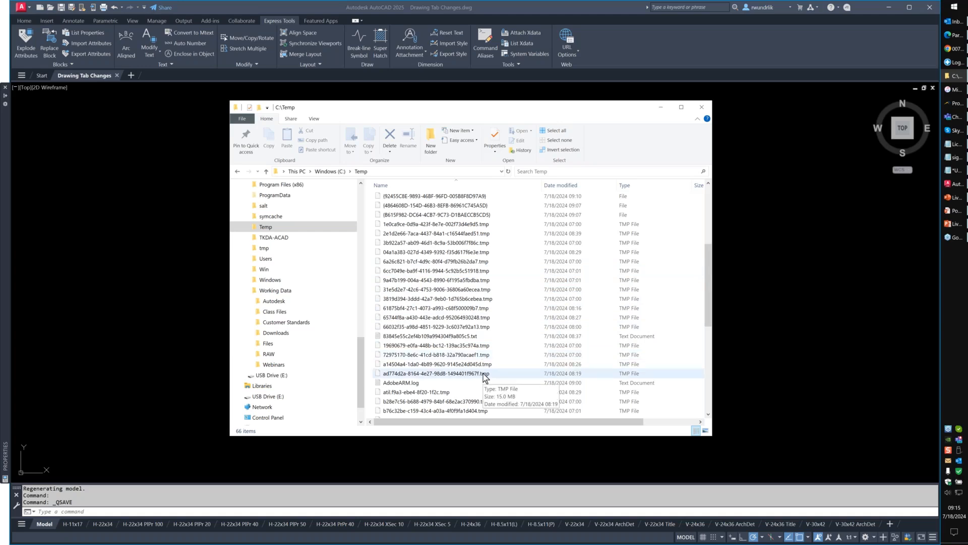
# Step: Switch to AutoCAD and review the automatic save settings among the Open and Save options
pyautogui.click(470, 437)
pyautogui.write('options')
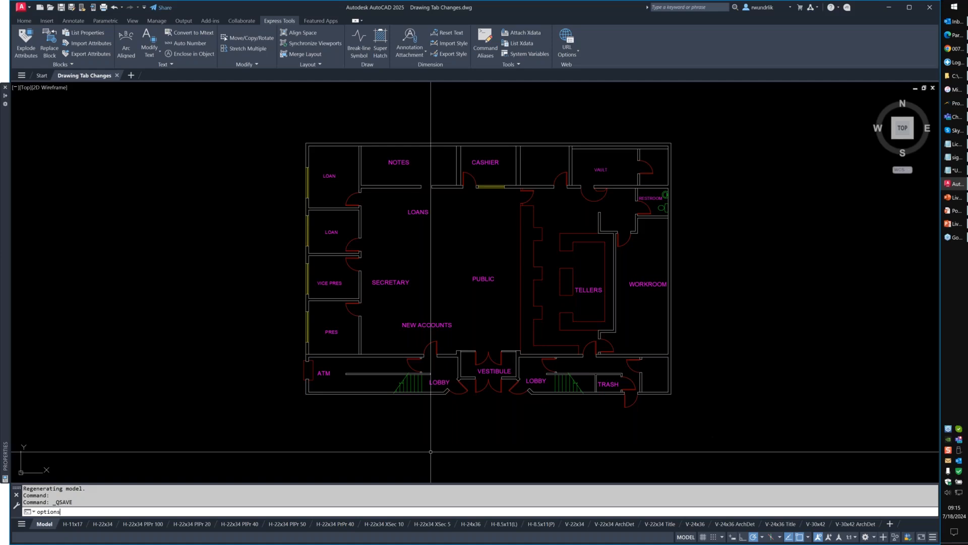
pyautogui.press('Return')
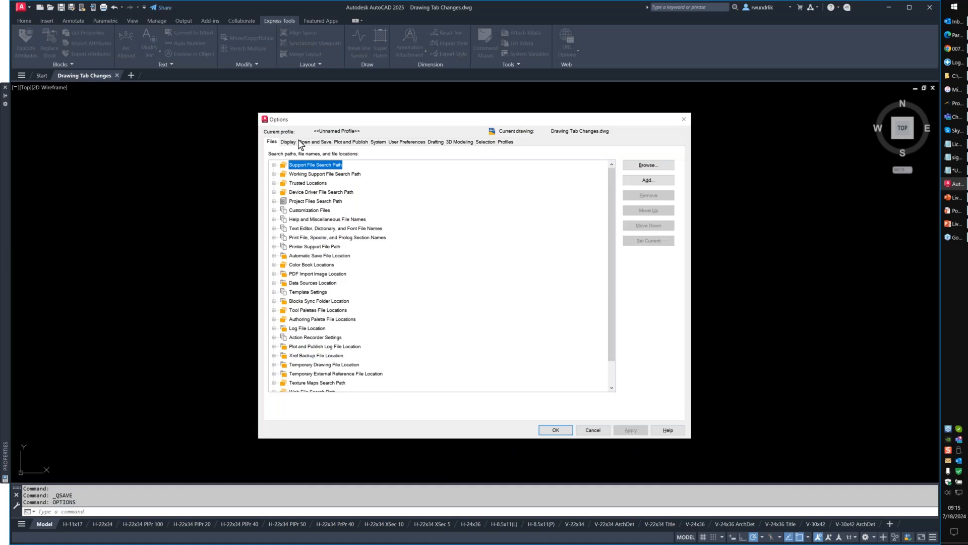
pyautogui.click(302, 142)
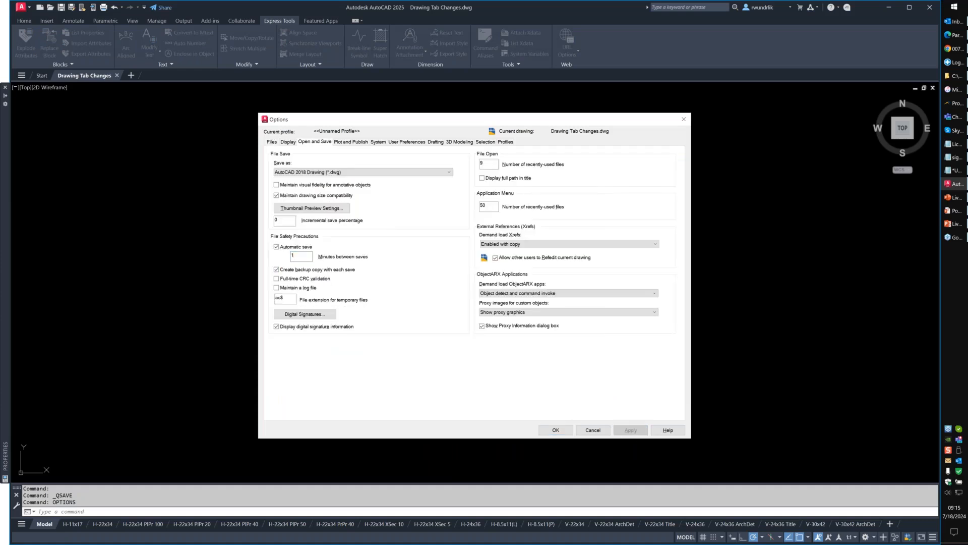
pyautogui.click(556, 430)
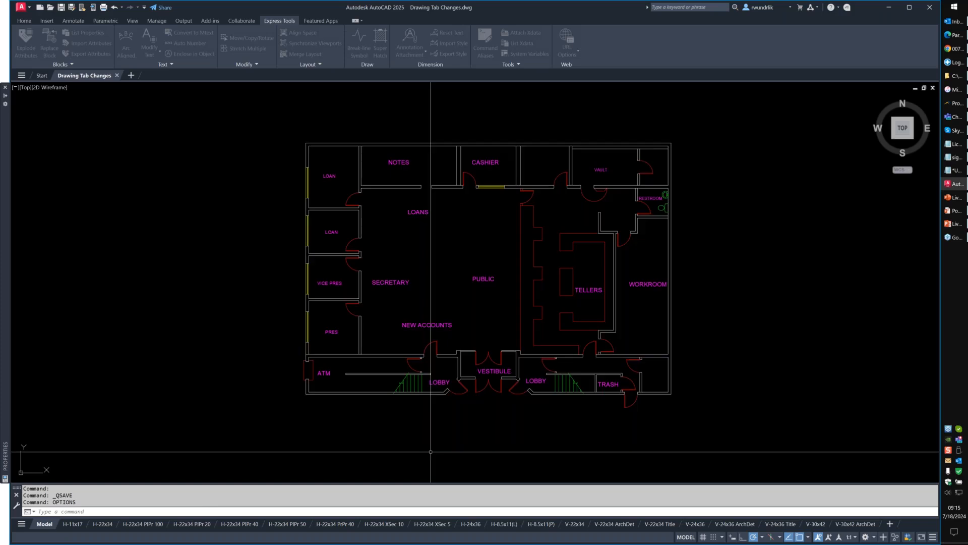
# Step: Draw a short, slightly sloping line in the open area between the LOANS and PUBLIC labels of the floor plan
pyautogui.click(356, 410)
pyautogui.press('Escape')
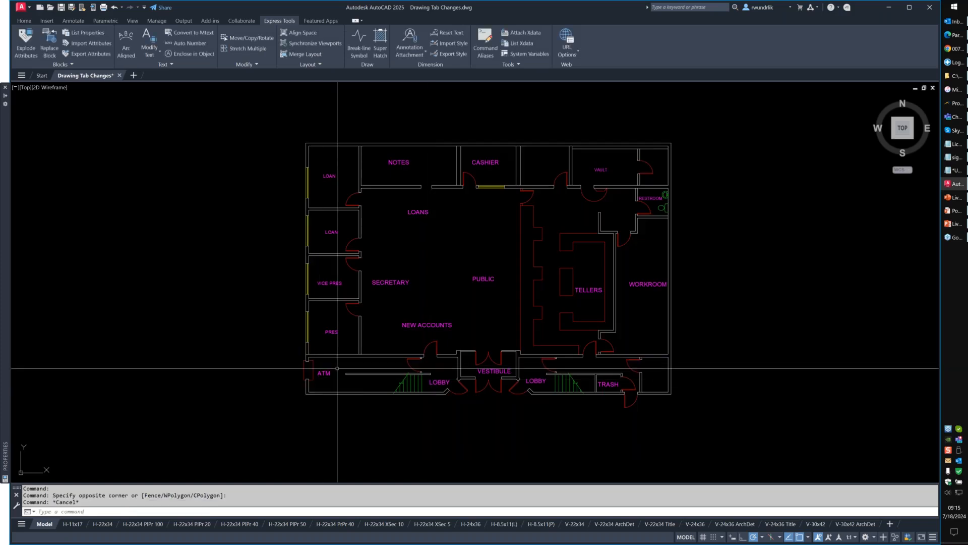
pyautogui.moveTo(337, 368); pyautogui.dragTo(200, 383, button='middle')
pyautogui.moveTo(323, 300); pyautogui.dragTo(437, 288, button='middle')
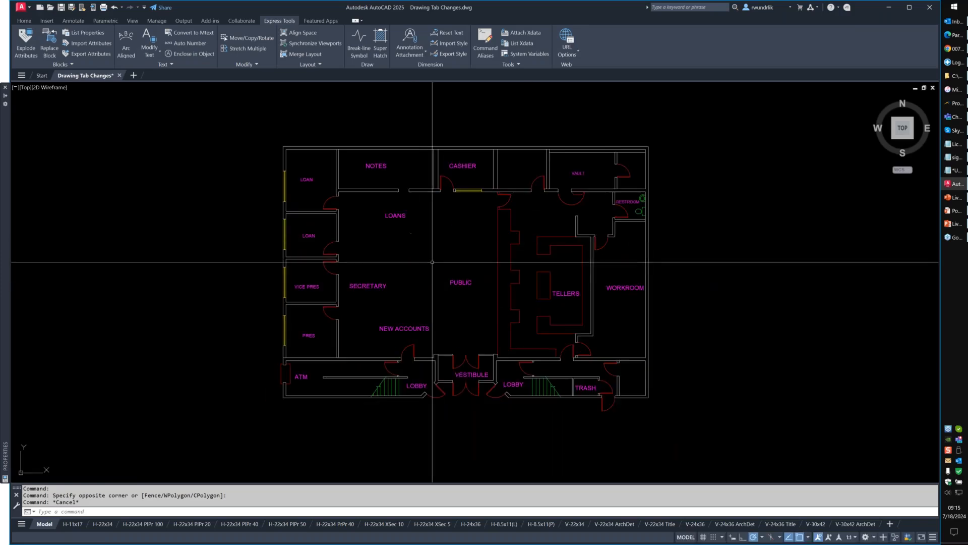
pyautogui.write('l')
pyautogui.press('Return')
pyautogui.click(395, 255)
pyautogui.click(467, 243)
pyautogui.press('Return')
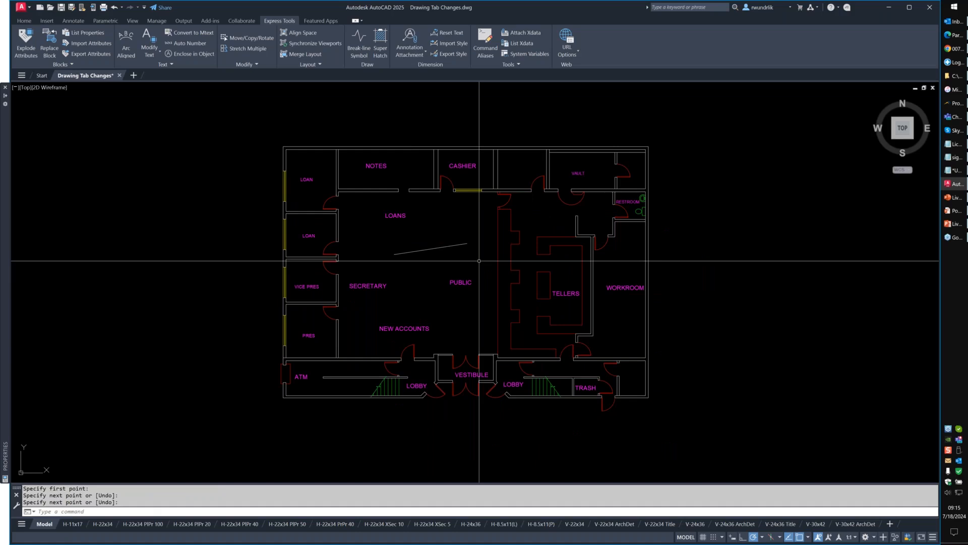
pyautogui.moveTo(400, 307); pyautogui.dragTo(386, 320, button='middle')
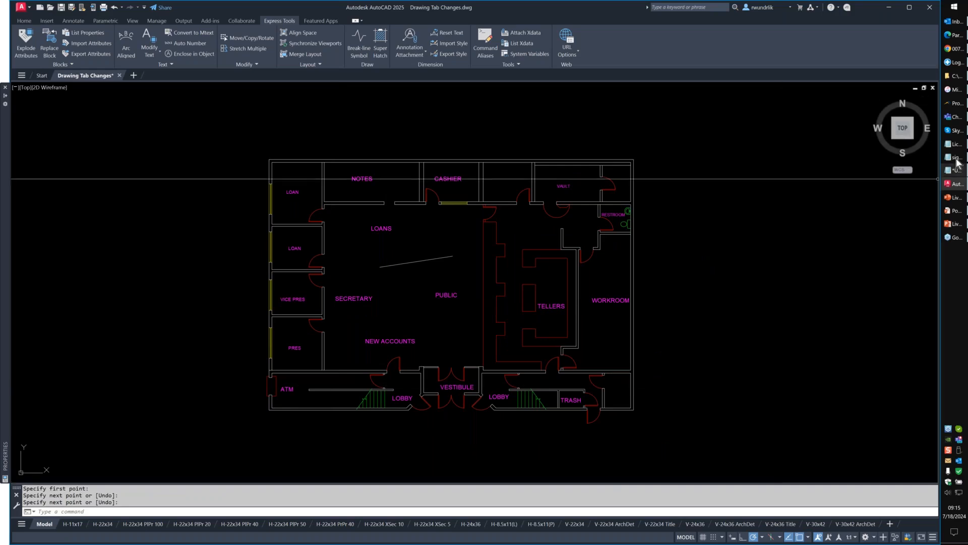
# Step: Switch to the C:\Temp folder, refresh its listing and look for the drawing's autosave file
pyautogui.moveTo(956, 134)
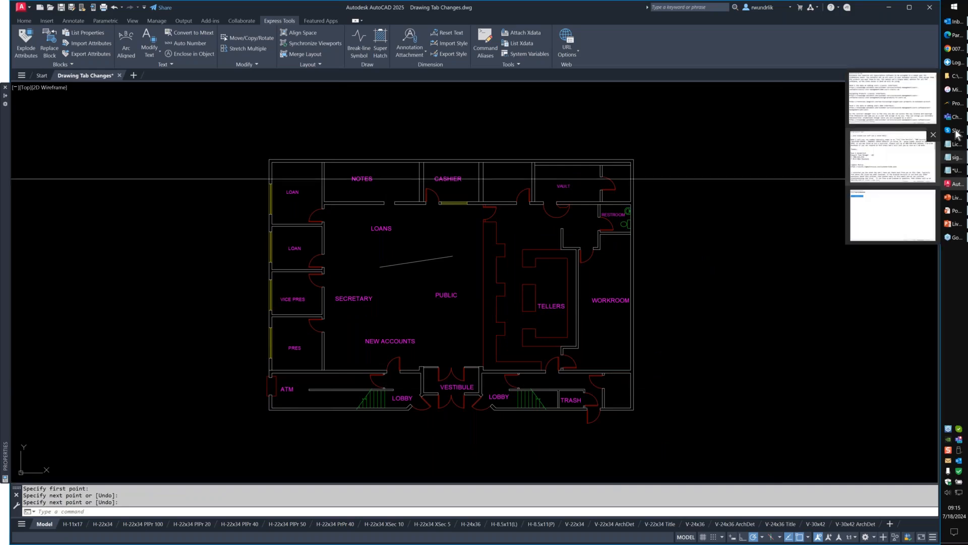
pyautogui.click(953, 79)
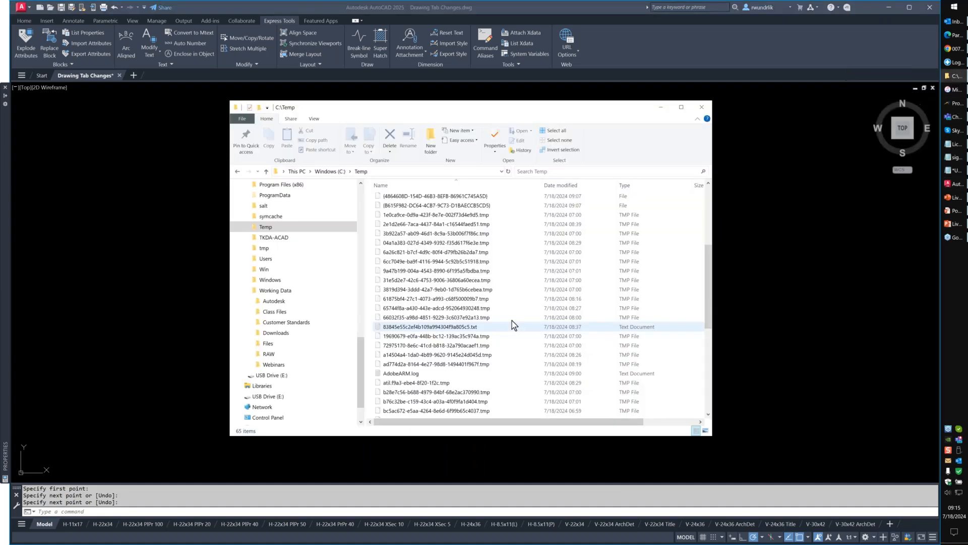
pyautogui.scroll(-8, 422, 347)
pyautogui.scroll(4, 423, 345)
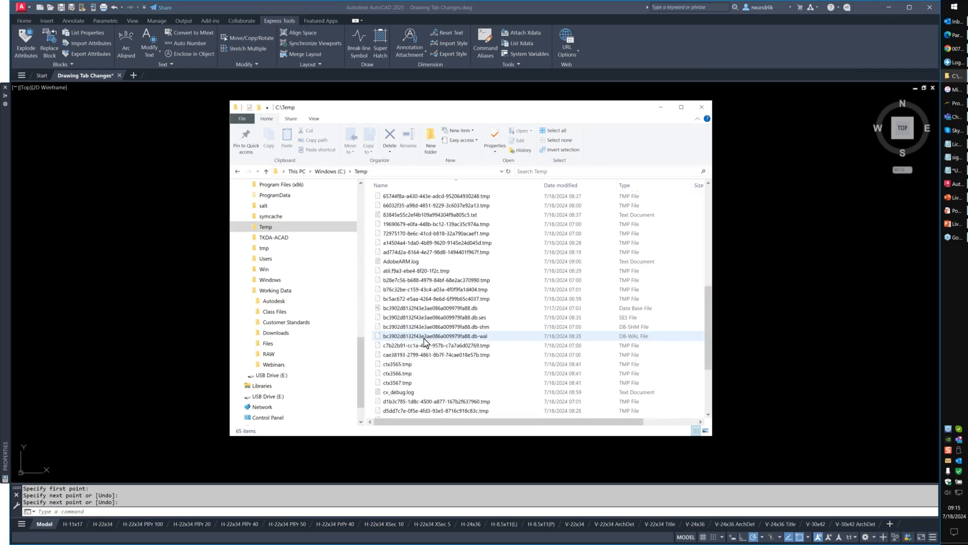
pyautogui.scroll(-4, 425, 328)
pyautogui.scroll(10, 425, 309)
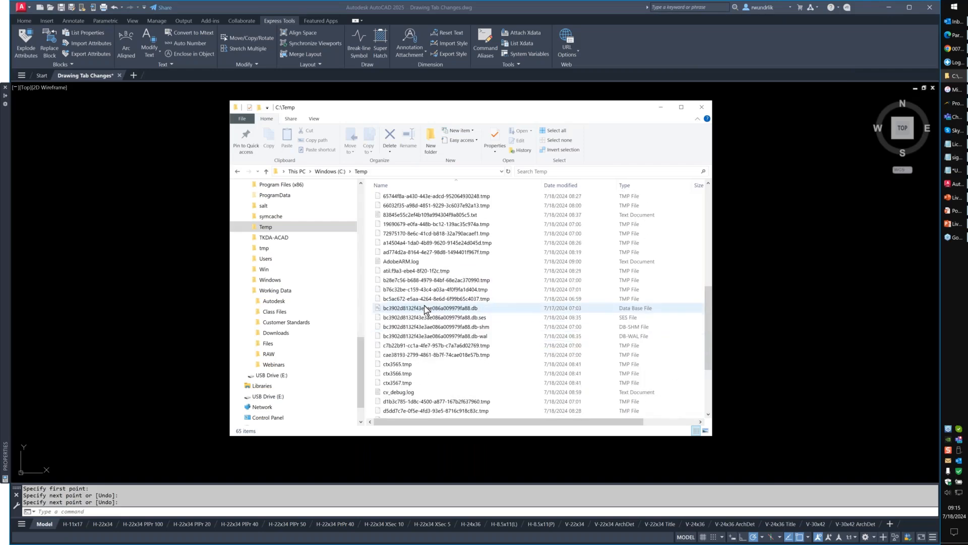
pyautogui.scroll(2, 427, 303)
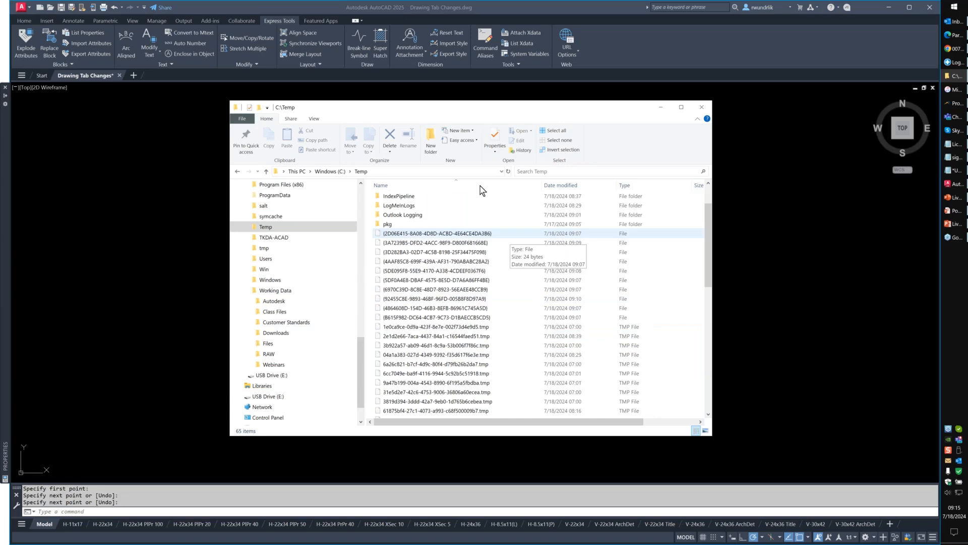
pyautogui.click(508, 172)
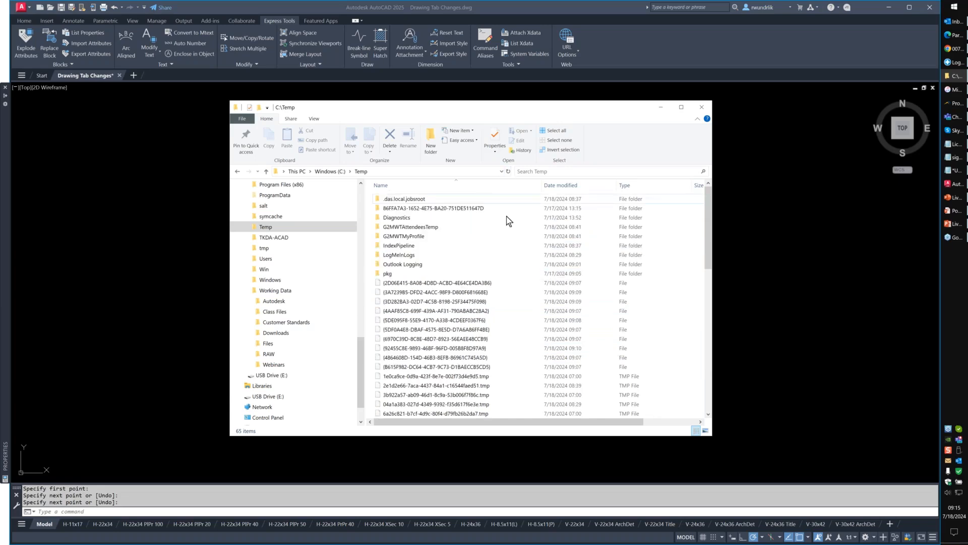
pyautogui.scroll(-8, 449, 326)
pyautogui.scroll(-2, 449, 326)
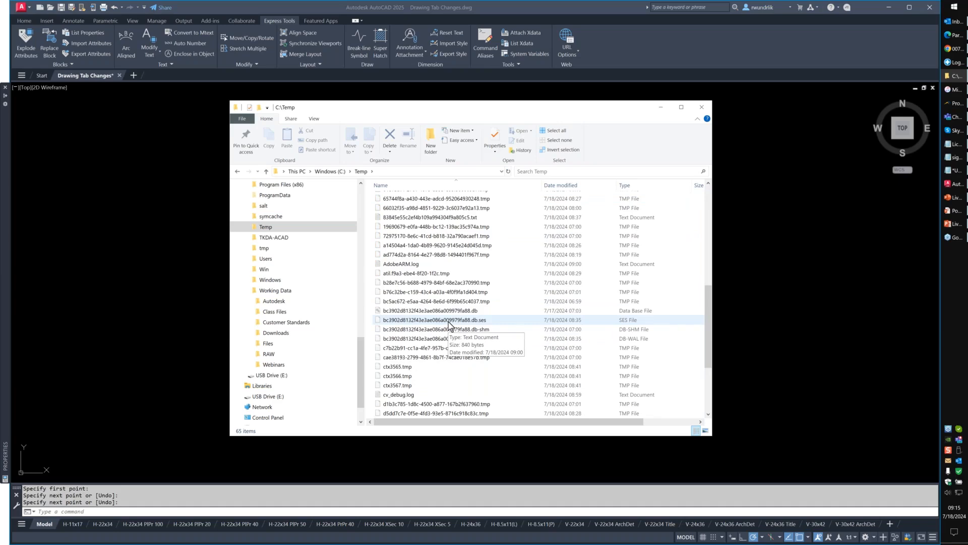
pyautogui.scroll(-4, 448, 325)
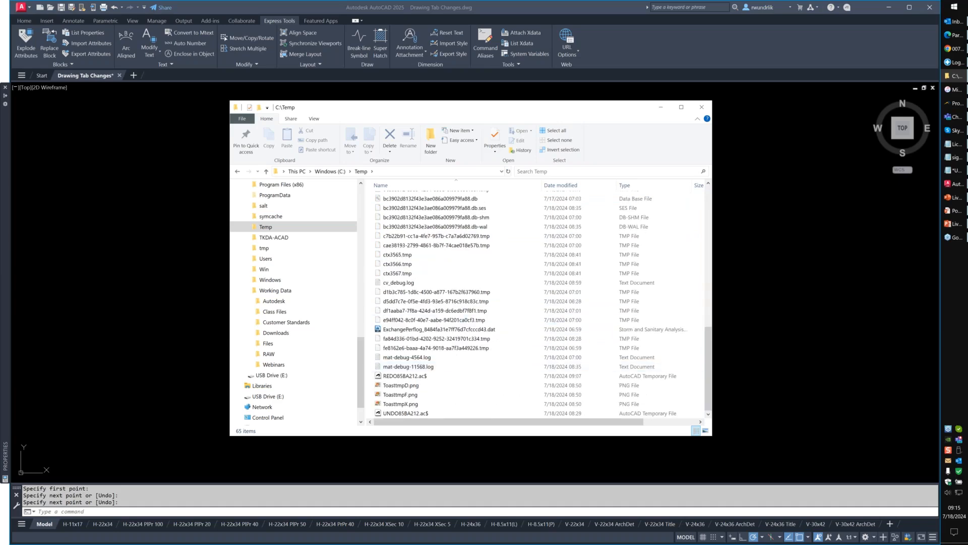
# Step: Switch to AutoCAD and erase the sloping line between the LOANS and PUBLIC labels
pyautogui.click(104, 413)
pyautogui.click(404, 281)
pyautogui.click(402, 248)
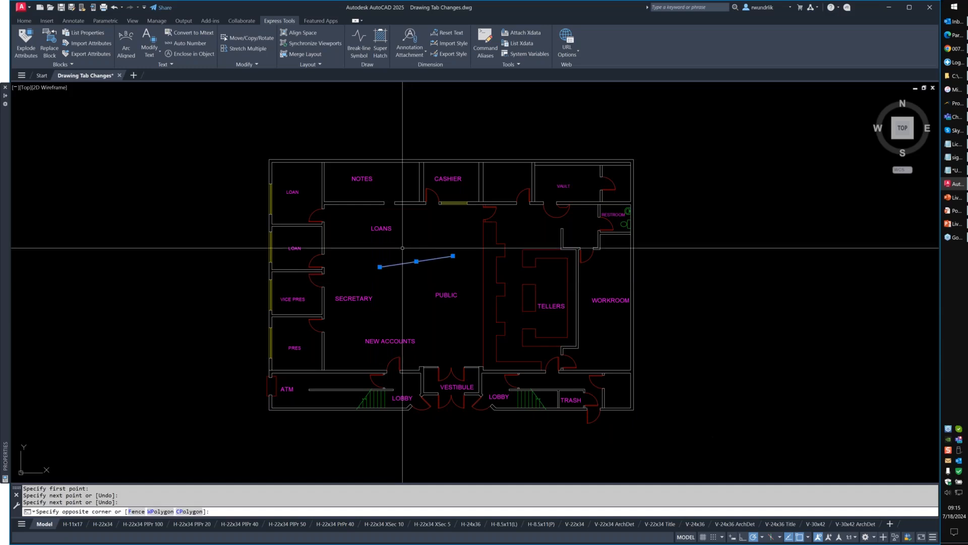
pyautogui.click(411, 271)
pyautogui.write('e')
pyautogui.press('Return')
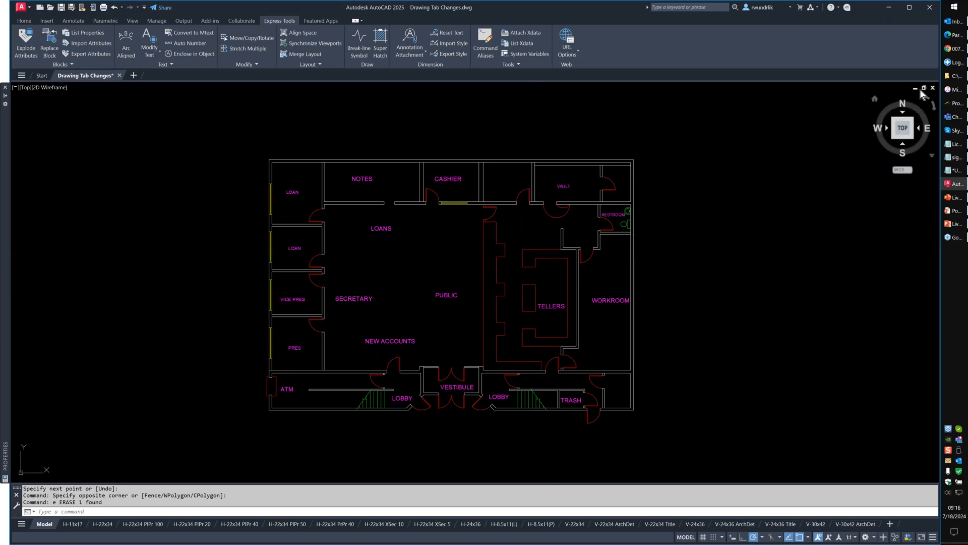
# Step: Switch to the C:\Temp folder and check the whole file list again for an AutoCAD autosave file
pyautogui.click(948, 78)
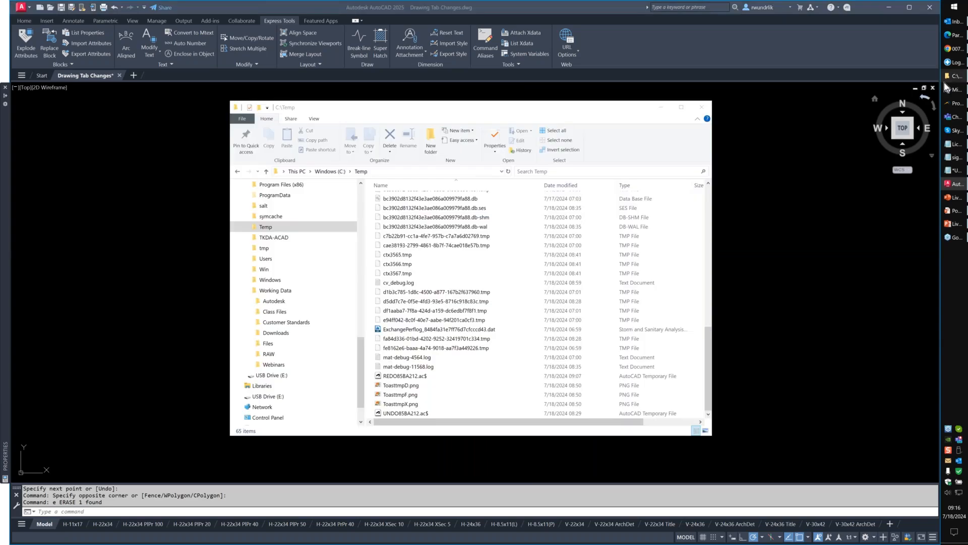
pyautogui.click(944, 82)
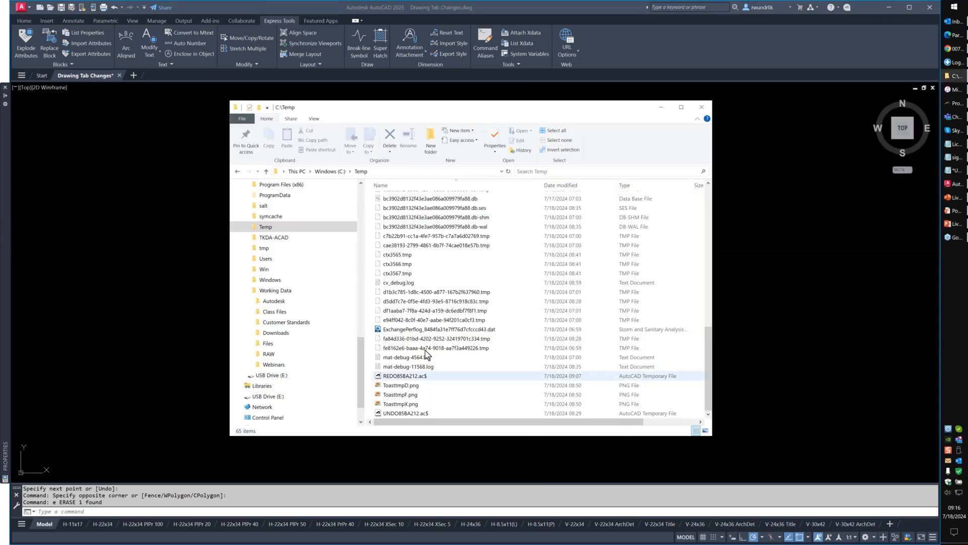
pyautogui.rightClick(422, 284)
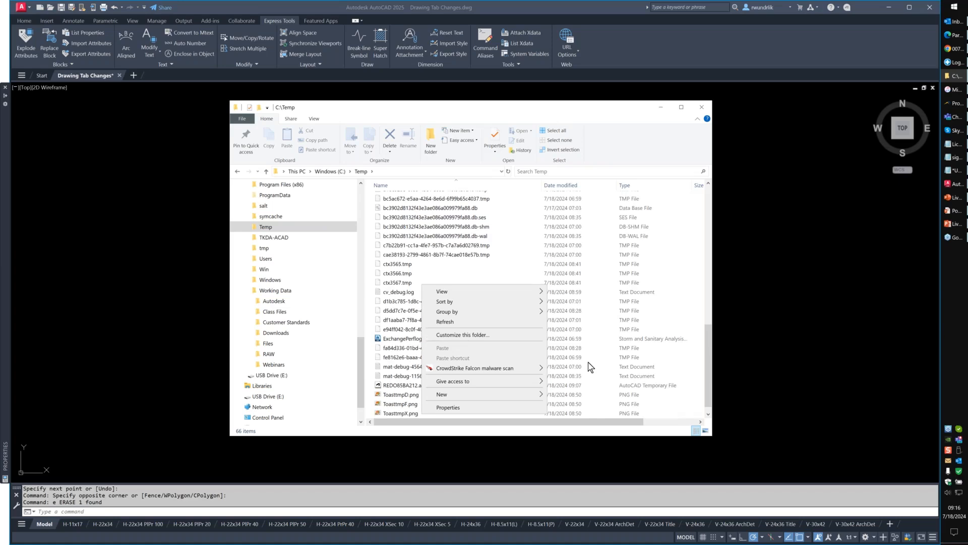
pyautogui.click(403, 247)
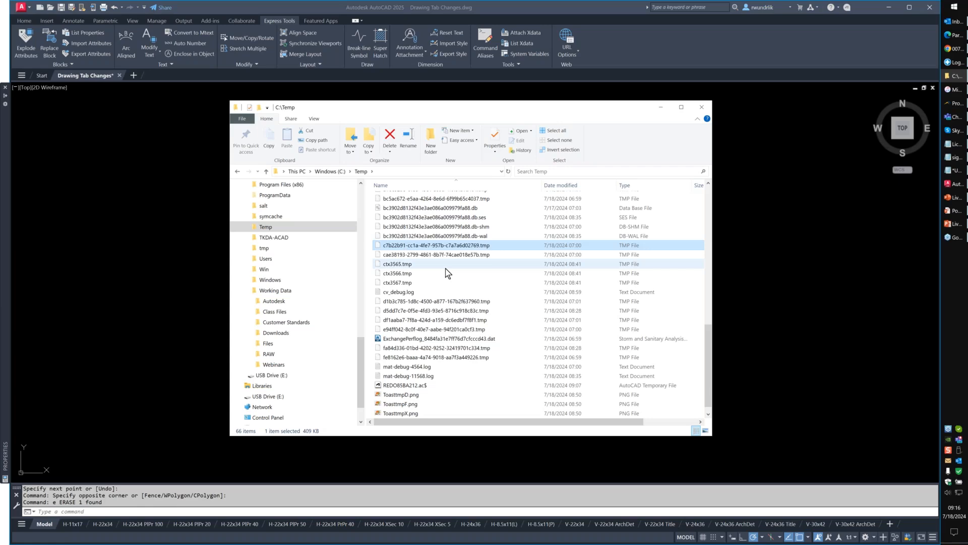
pyautogui.scroll(10, 445, 274)
pyautogui.scroll(-10, 444, 275)
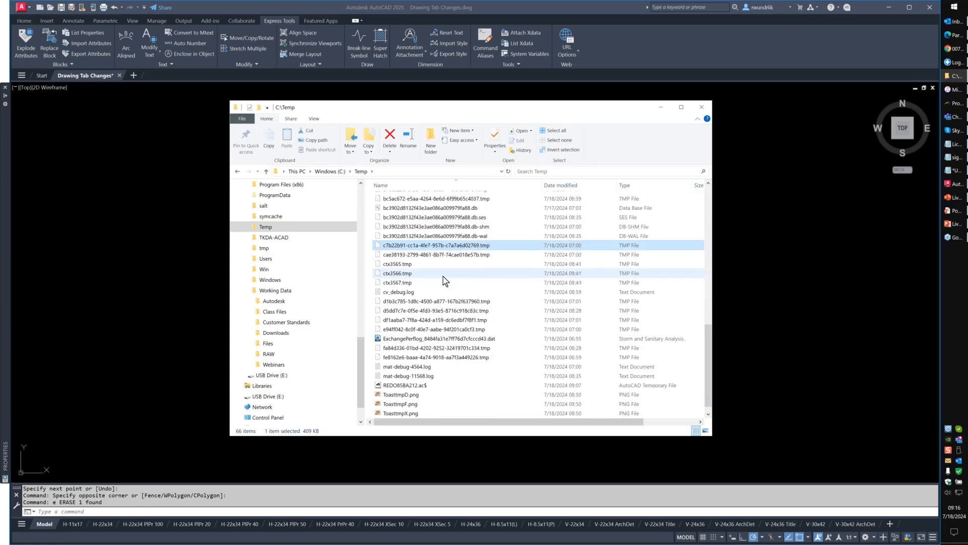
pyautogui.scroll(-1, 446, 353)
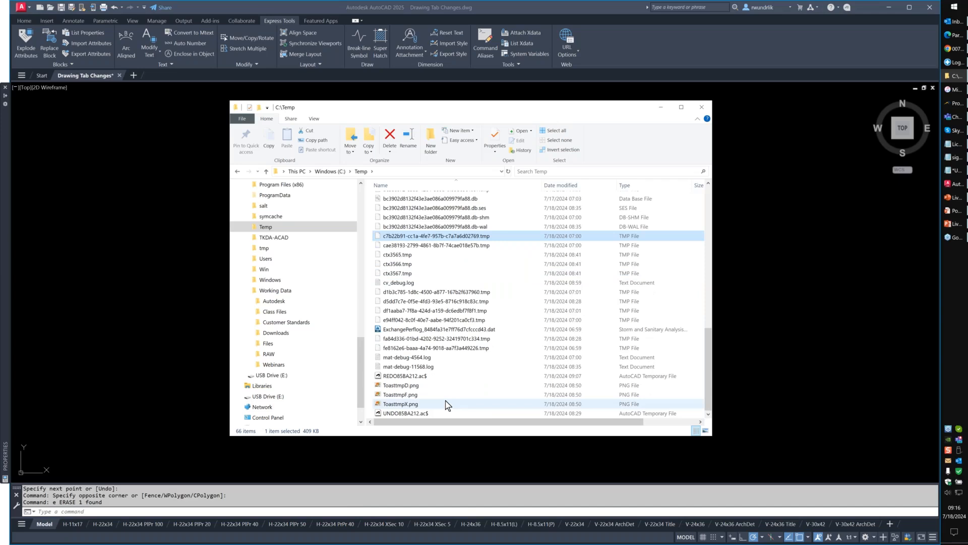
# Step: Switch to AutoCAD and make an empty crossing selection in the blank area beside the floor plan to trigger an automatic save
pyautogui.click(356, 501)
pyautogui.click(186, 382)
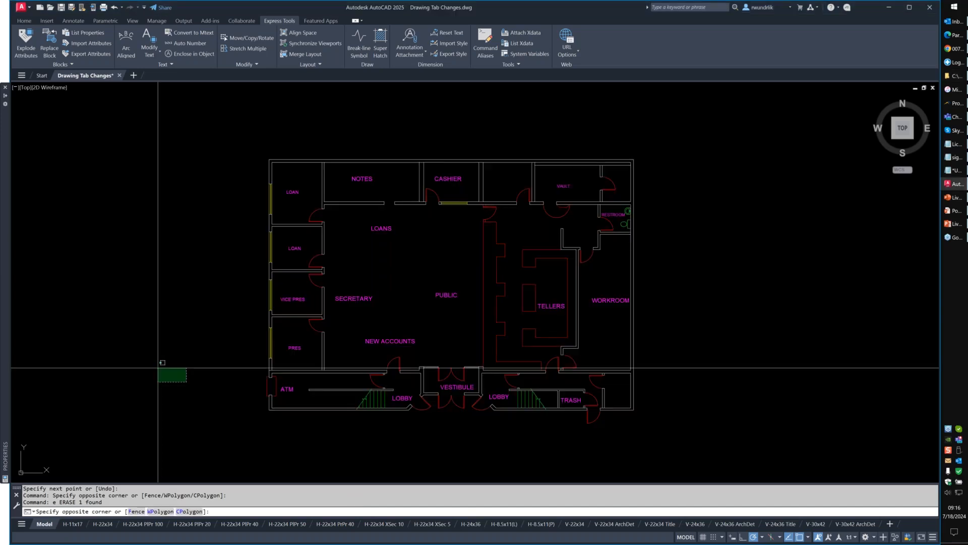
pyautogui.click(158, 367)
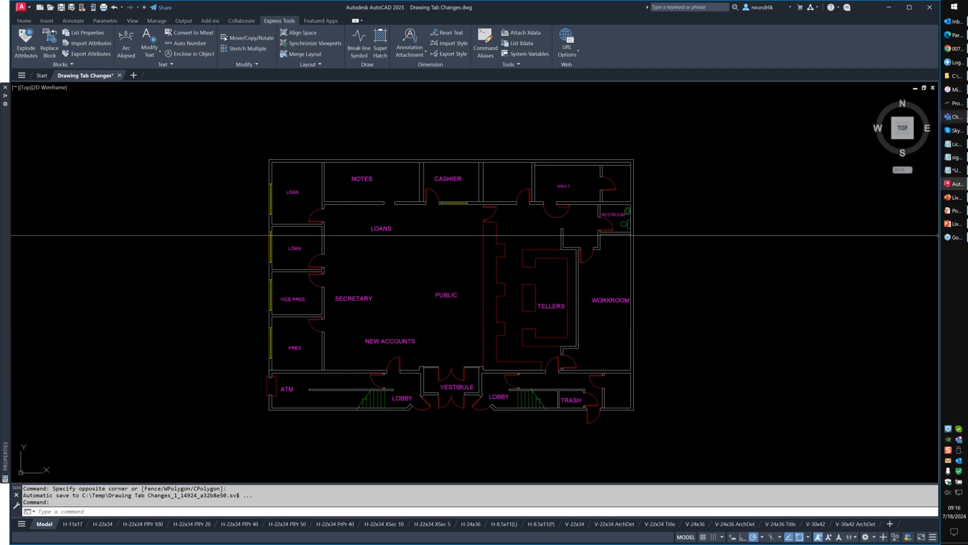
# Step: Switch to the C:\Temp folder and inspect the name and extension of Drawing Tab Changes_1_14924_a32b8e50.sv$ in name editing, then leave the editing
pyautogui.click(960, 79)
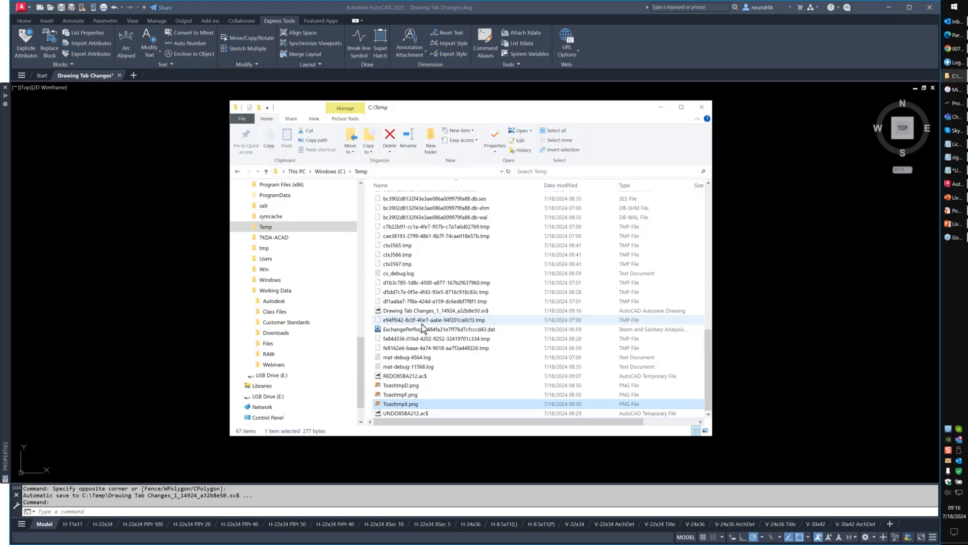
pyautogui.click(421, 314)
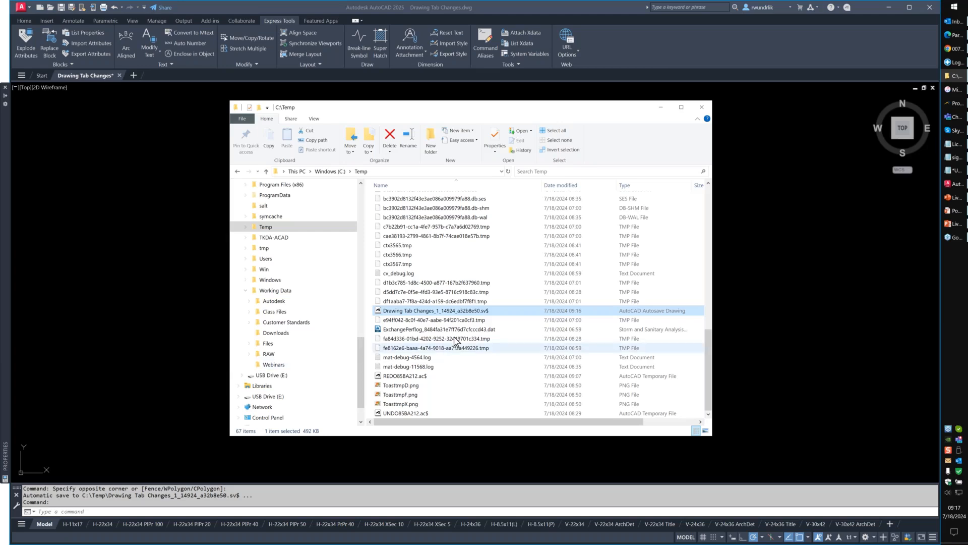
pyautogui.click(421, 311)
pyautogui.click(420, 313)
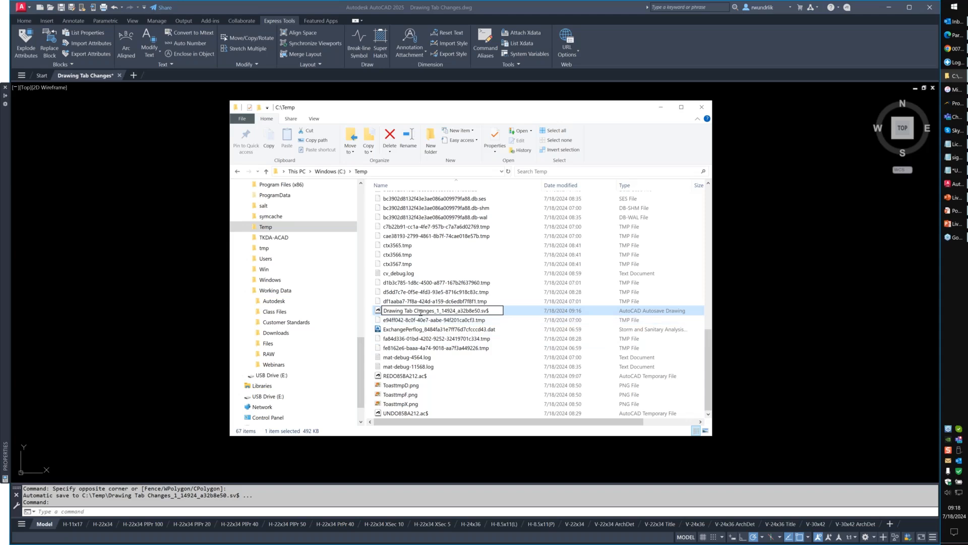
pyautogui.press('End')
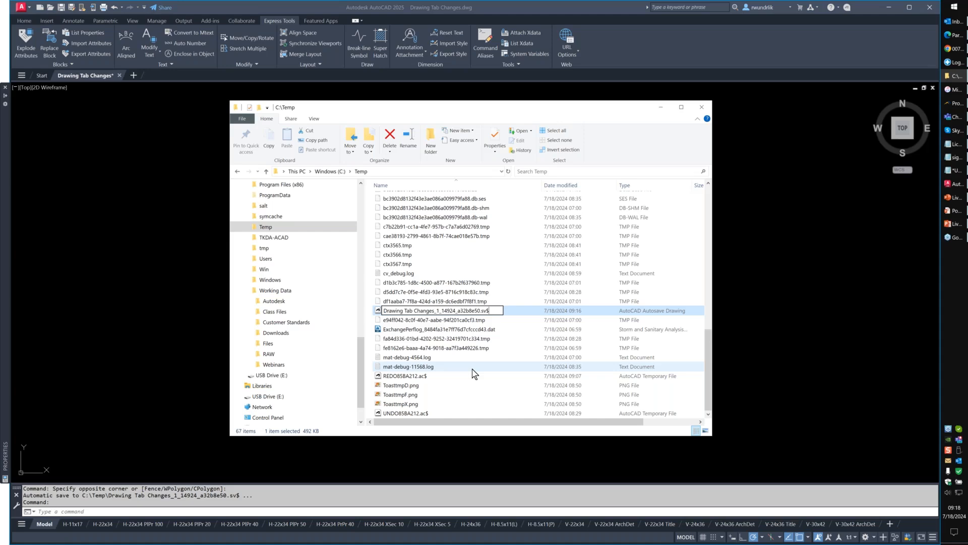
pyautogui.press('F2')
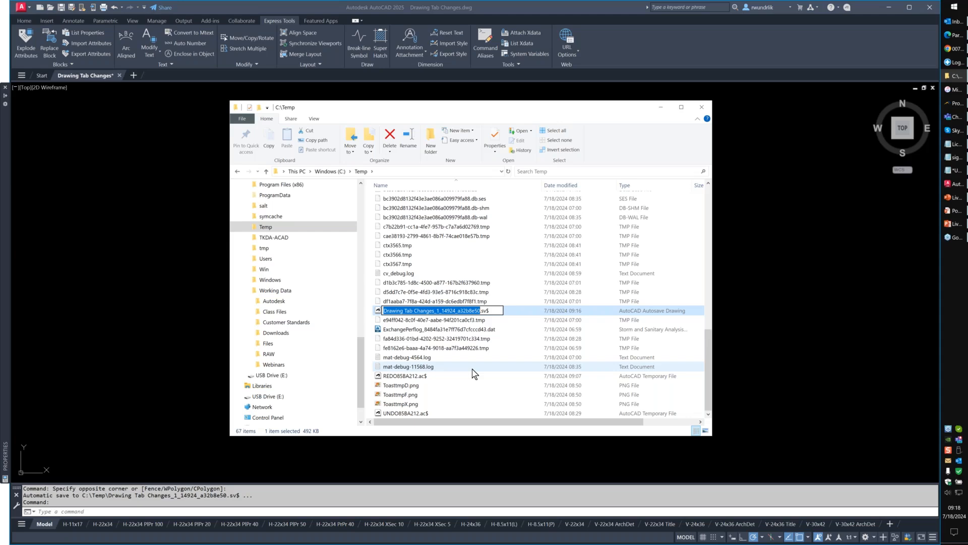
pyautogui.click(466, 349)
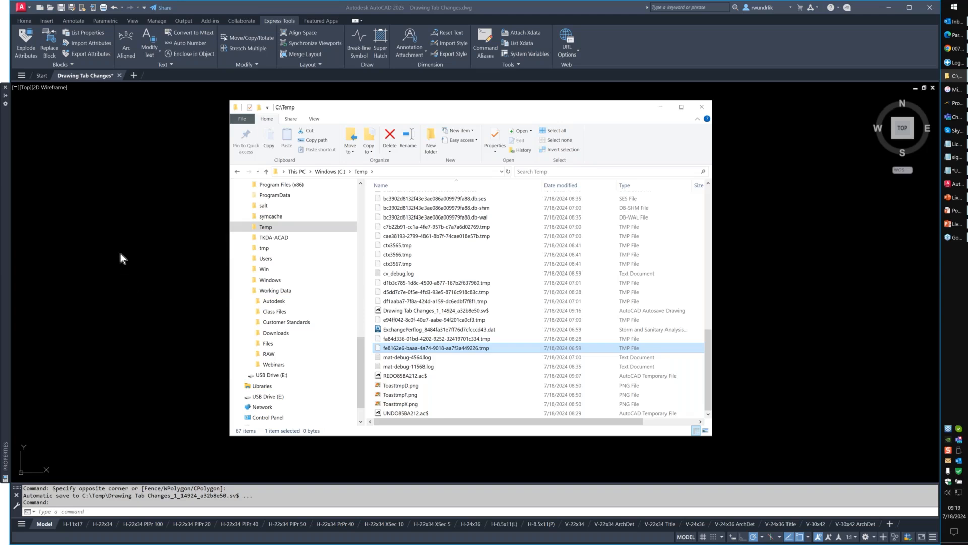
pyautogui.click(176, 236)
pyautogui.scroll(-2, 425, 263)
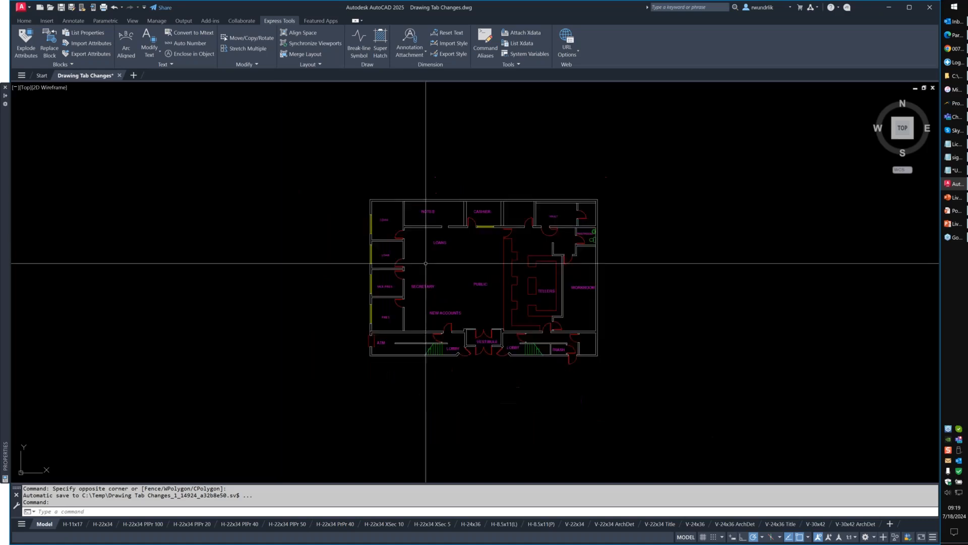
pyautogui.scroll(2, 425, 263)
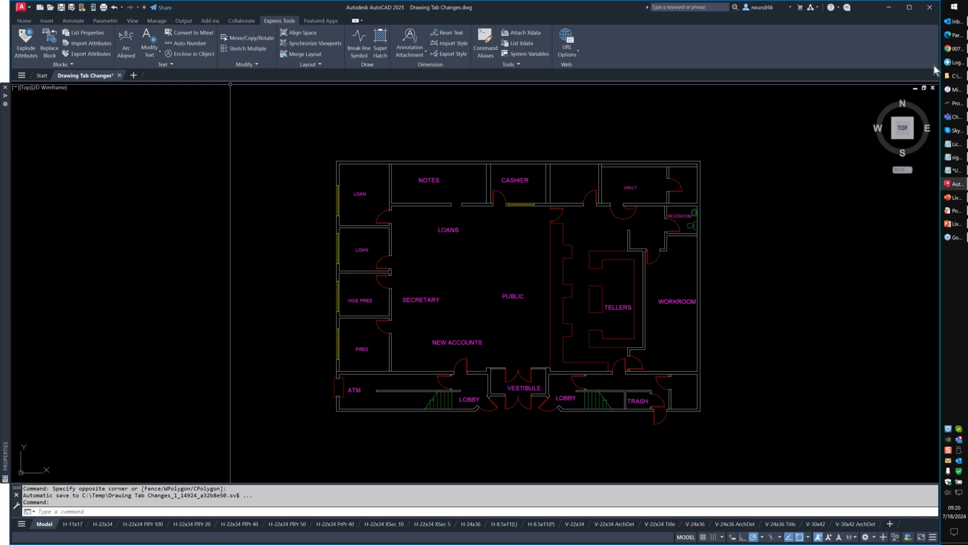
# Step: Switch to File Explorer, open C:\Program Files\Autodesk\AutoCAD 2025, and locate and select accoreconsole.exe
pyautogui.click(954, 76)
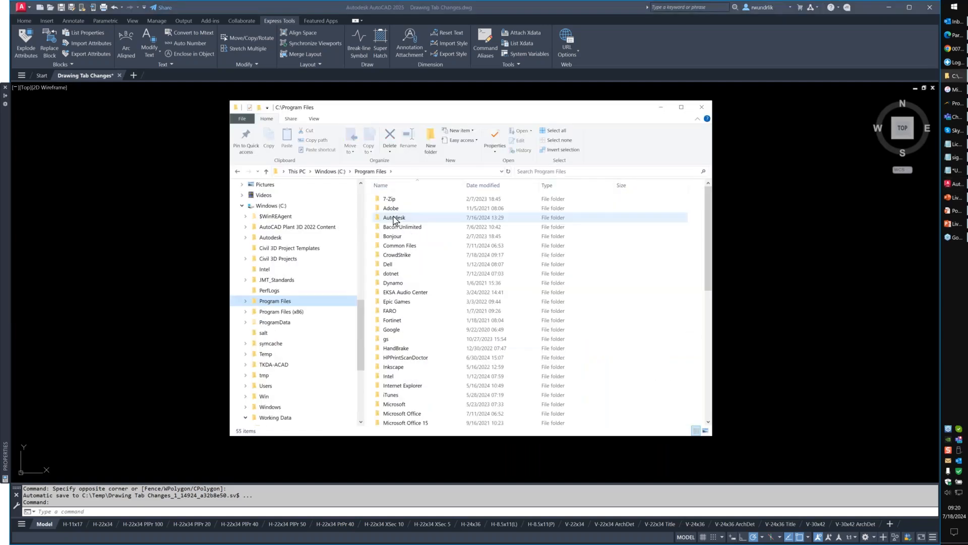
pyautogui.doubleClick(394, 220)
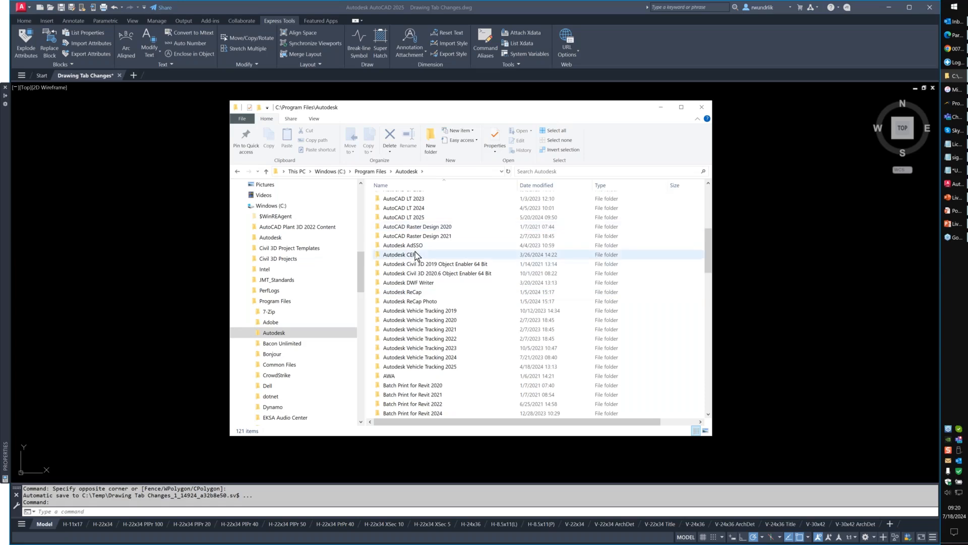
pyautogui.scroll(4, 415, 255)
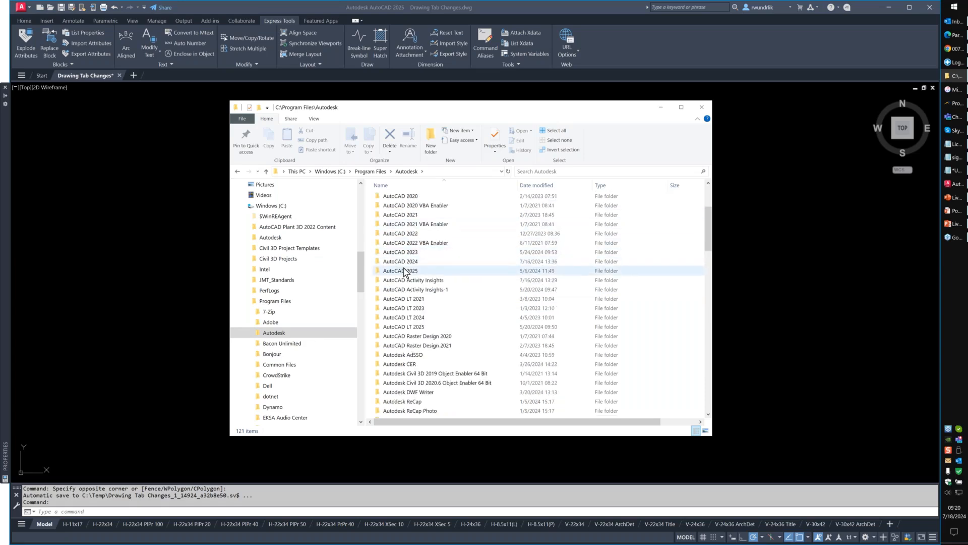
pyautogui.click(404, 272)
pyautogui.doubleClick(404, 271)
pyautogui.click(412, 257)
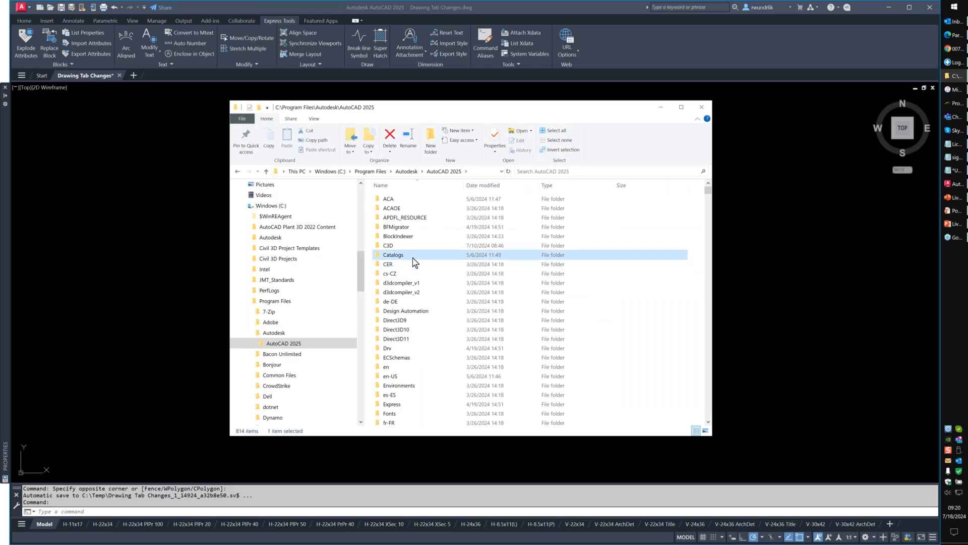
pyautogui.write('acc')
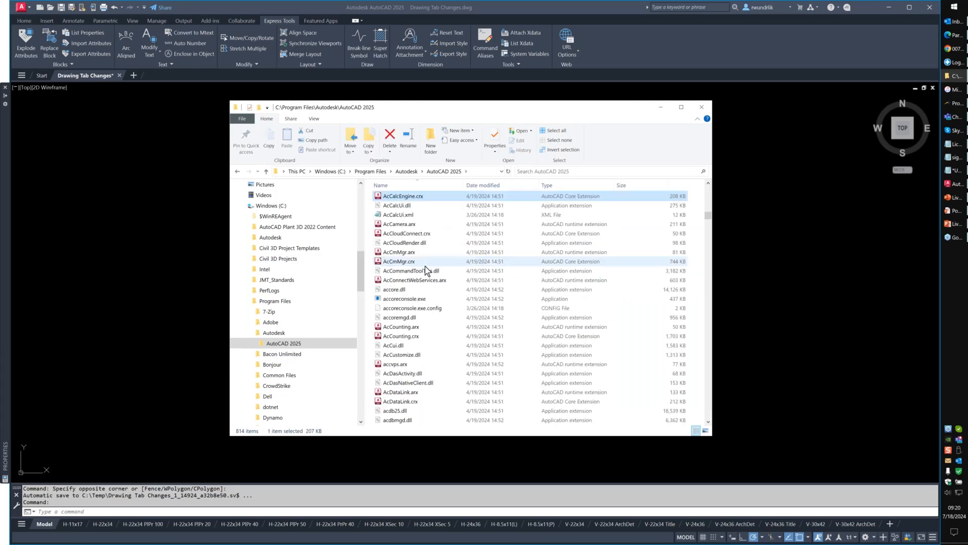
pyautogui.click(413, 301)
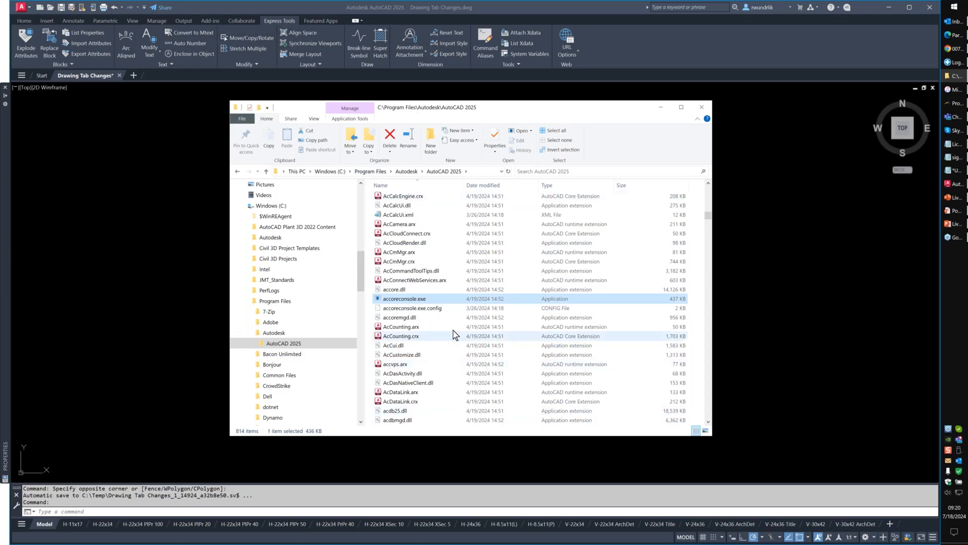
pyautogui.moveTo(414, 303)
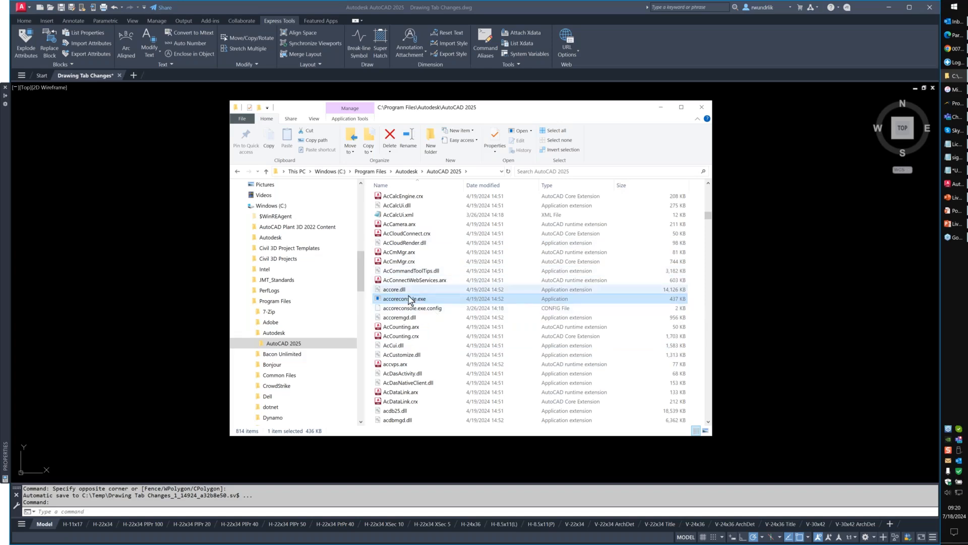
pyautogui.moveTo(407, 303)
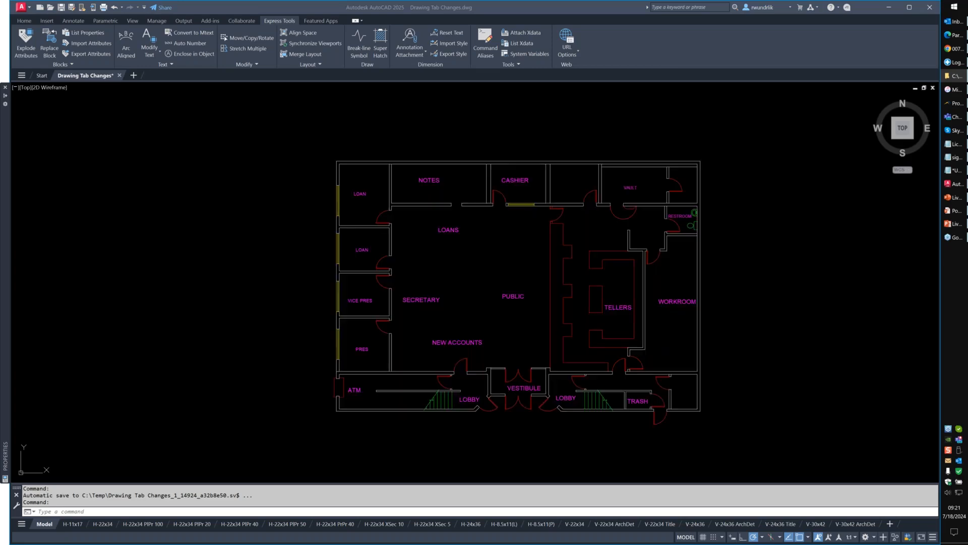
# Step: Return to the C:\Temp folder and check the Drawing Tab Changes autosave files, selecting the .sv$ file
pyautogui.scroll(-2, 257, 238)
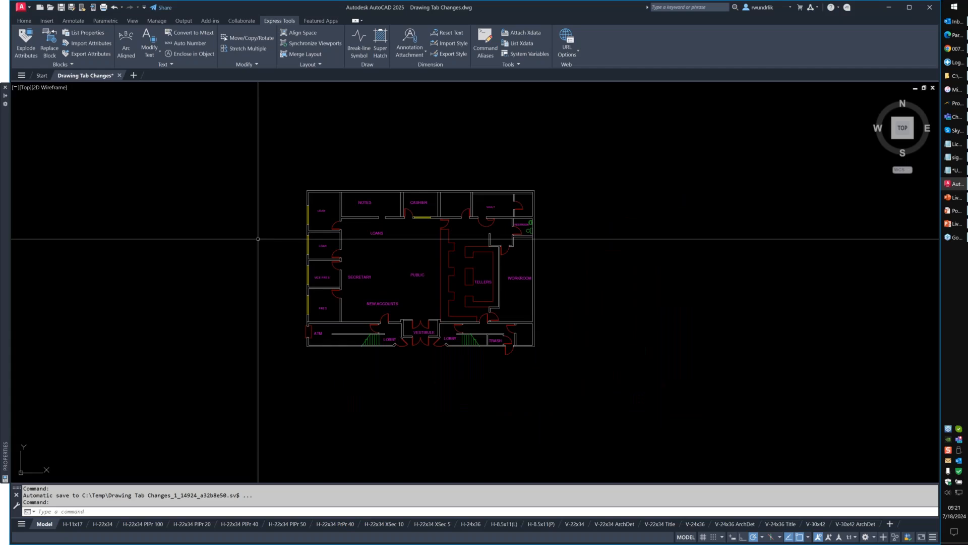
pyautogui.moveTo(258, 238); pyautogui.dragTo(249, 158, button='middle')
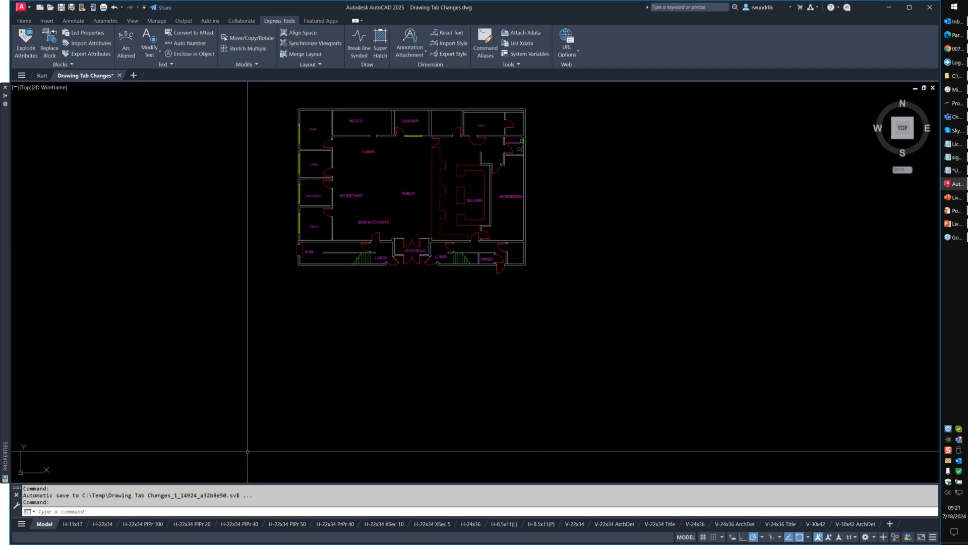
pyautogui.click(951, 78)
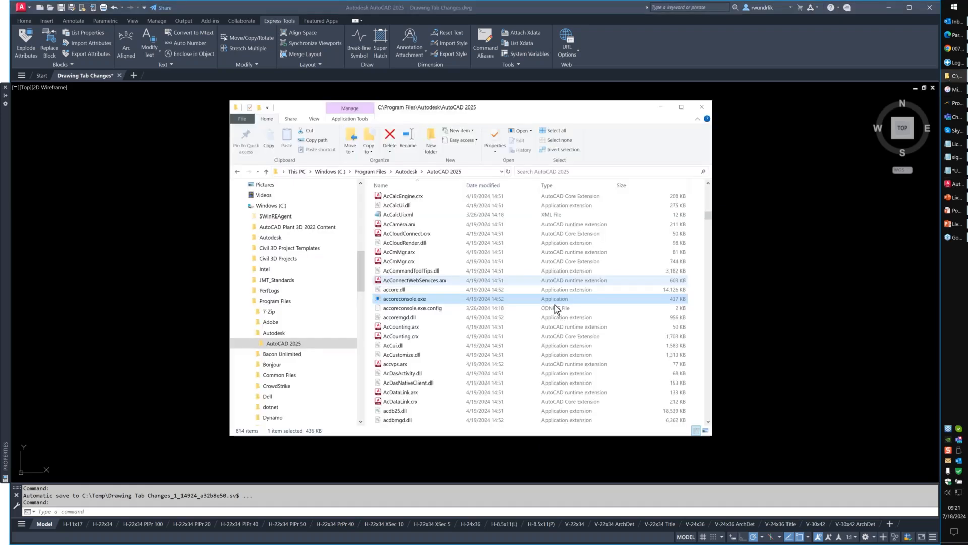
pyautogui.scroll(-15, 283, 303)
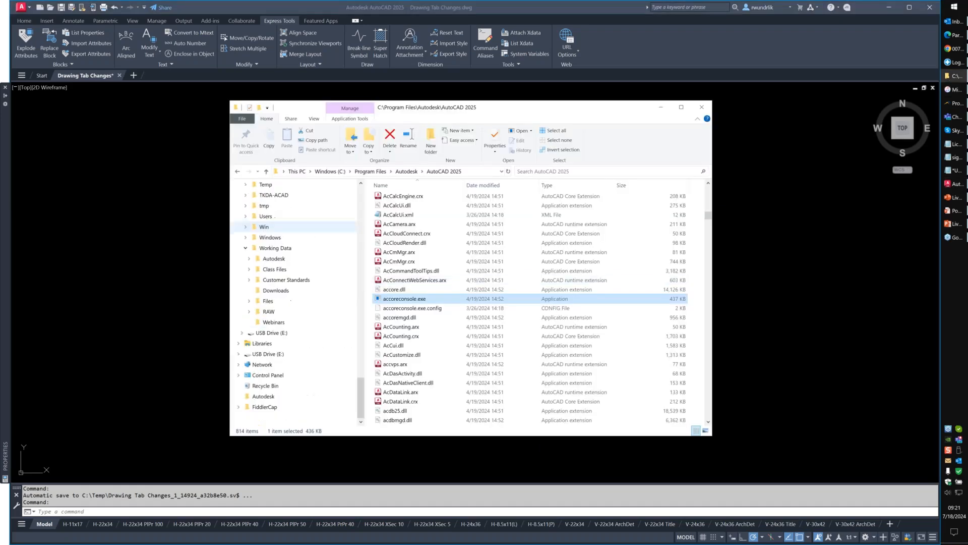
pyautogui.click(264, 205)
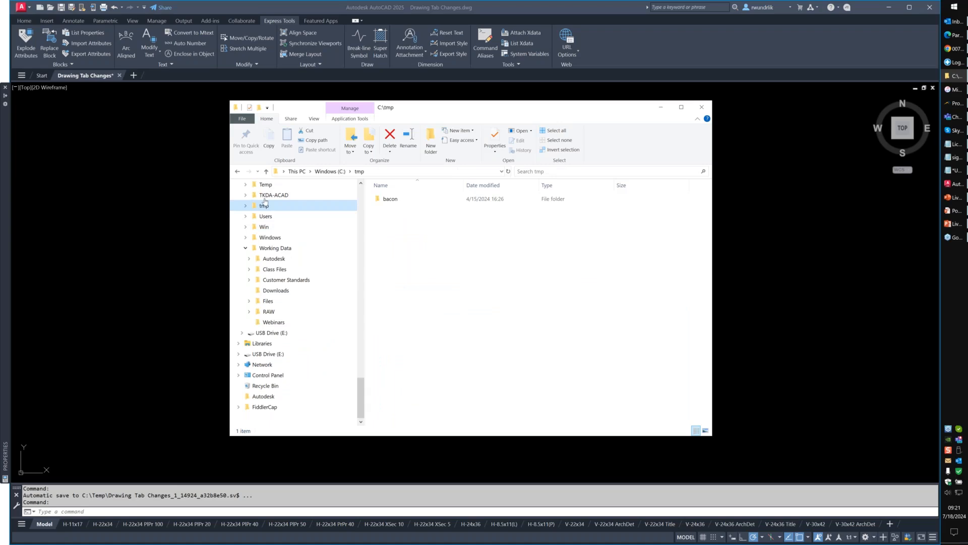
pyautogui.click(265, 184)
pyautogui.scroll(-14, 483, 238)
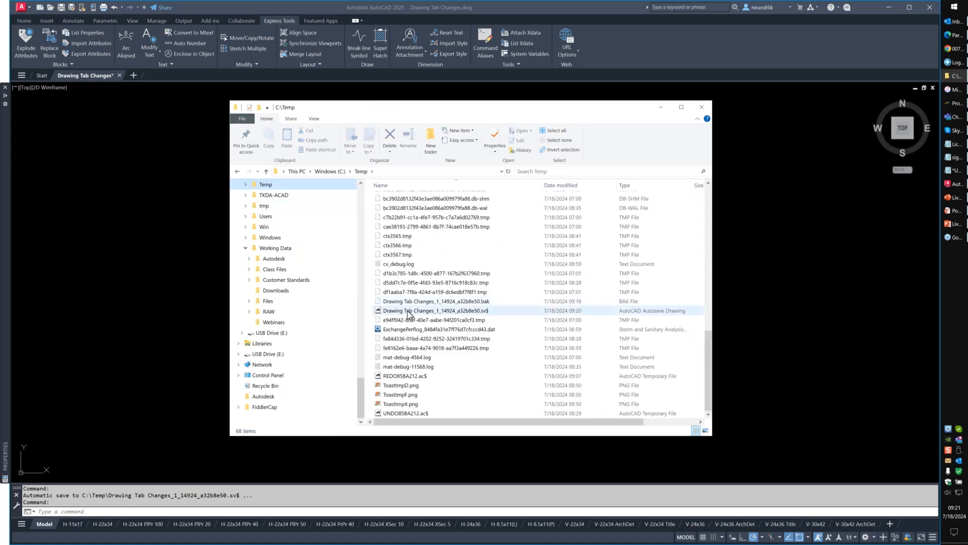
pyautogui.click(407, 311)
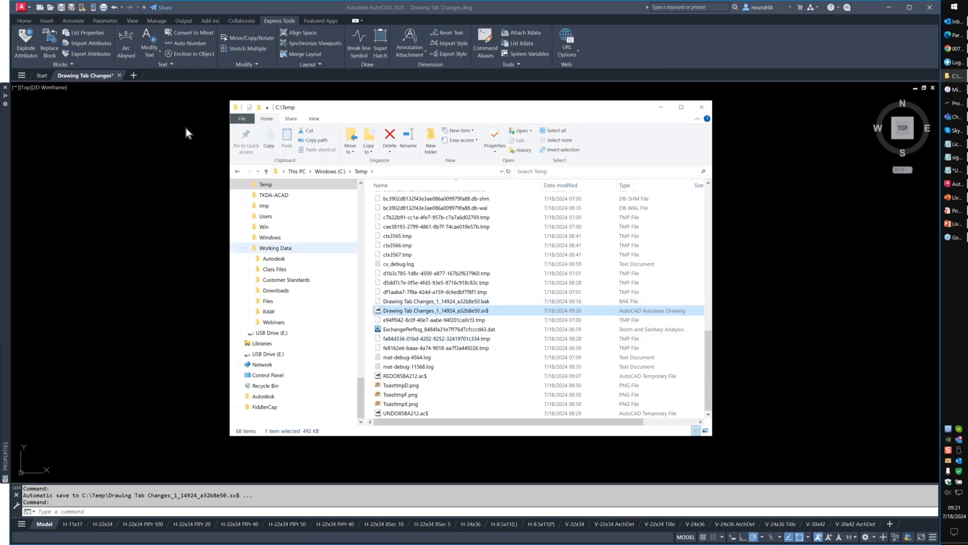
# Step: Save the drawing in AutoCAD, then check C:\Temp for the drawing's .bak file and close the folder window
pyautogui.click(60, 9)
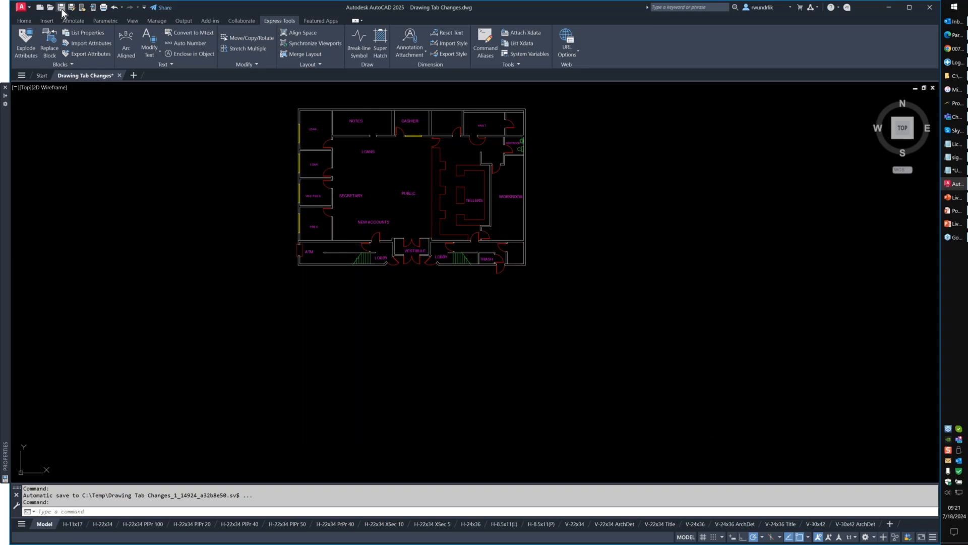
pyautogui.click(61, 8)
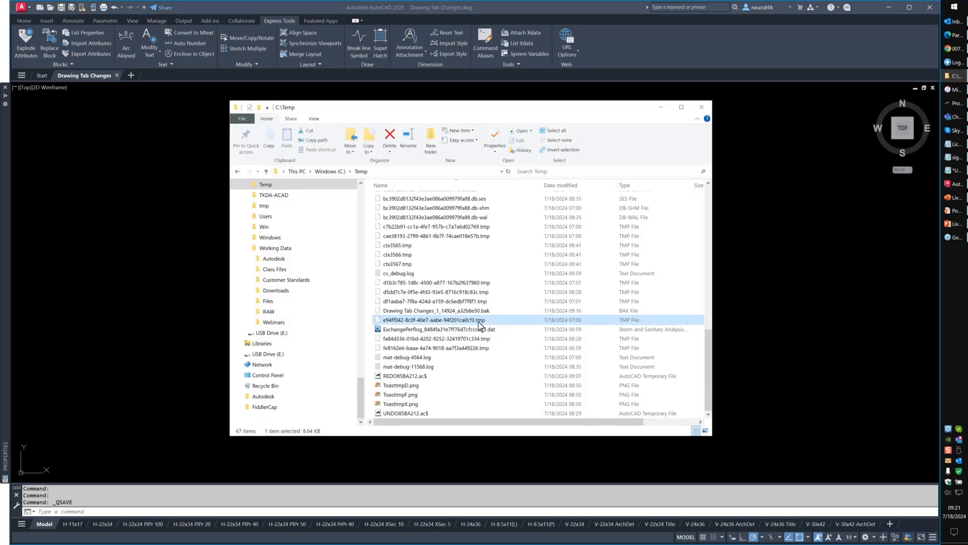
pyautogui.click(529, 310)
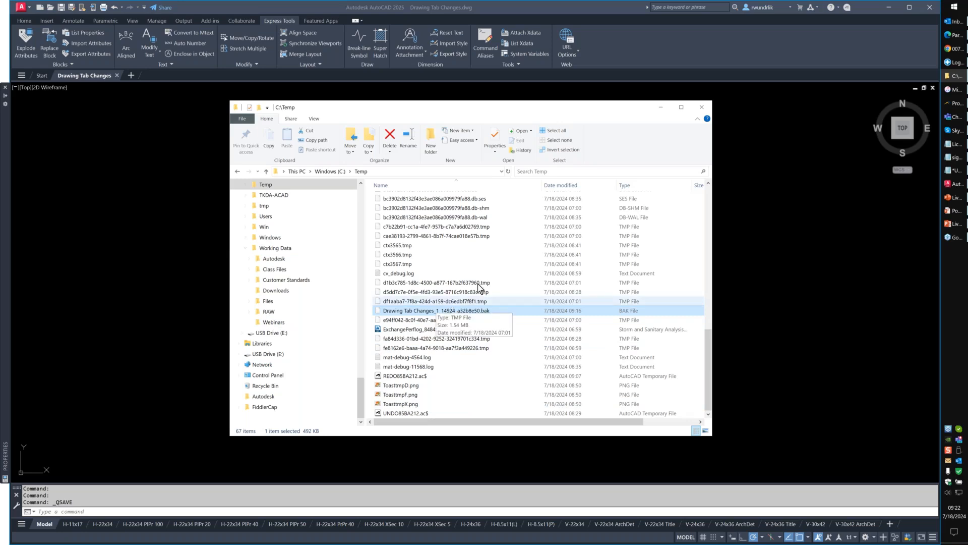
pyautogui.click(702, 107)
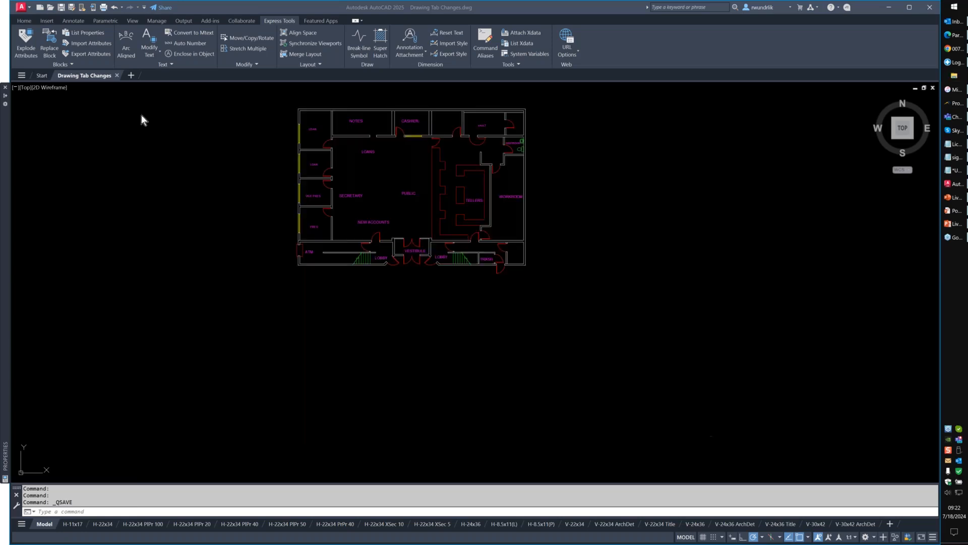
# Step: Open a sheet layout from the drawing tab's layout list, then review the tab's file commands in model space without choosing any
pyautogui.moveTo(81, 75)
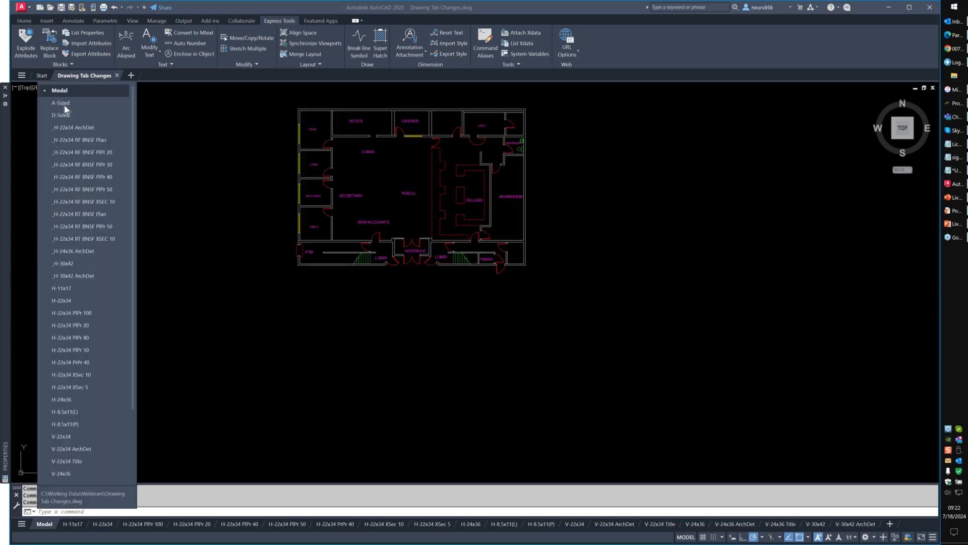
pyautogui.click(87, 246)
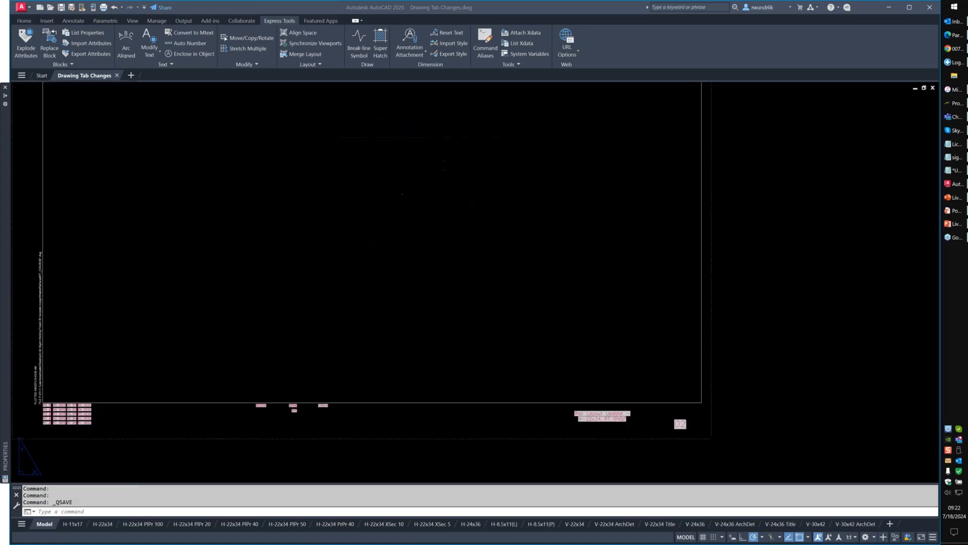
pyautogui.rightClick(91, 76)
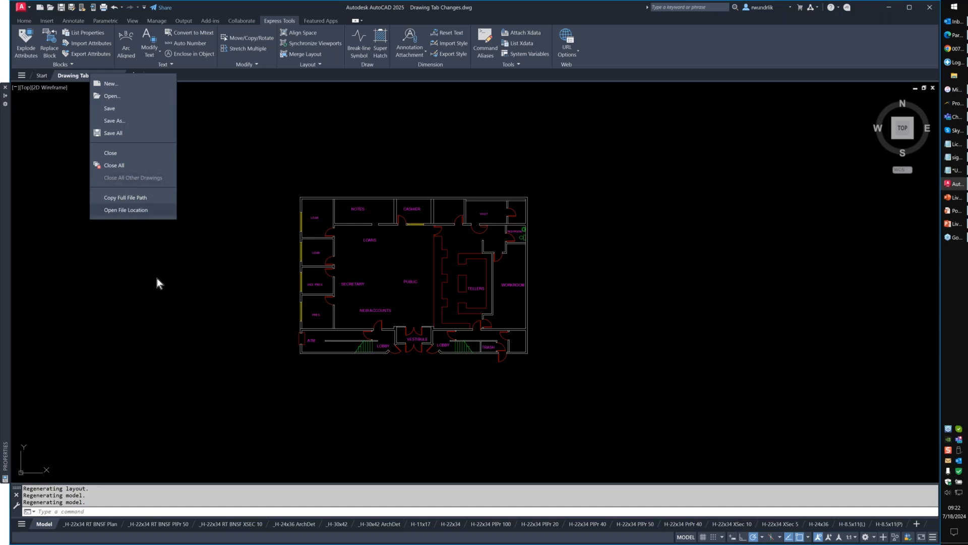
pyautogui.click(189, 295)
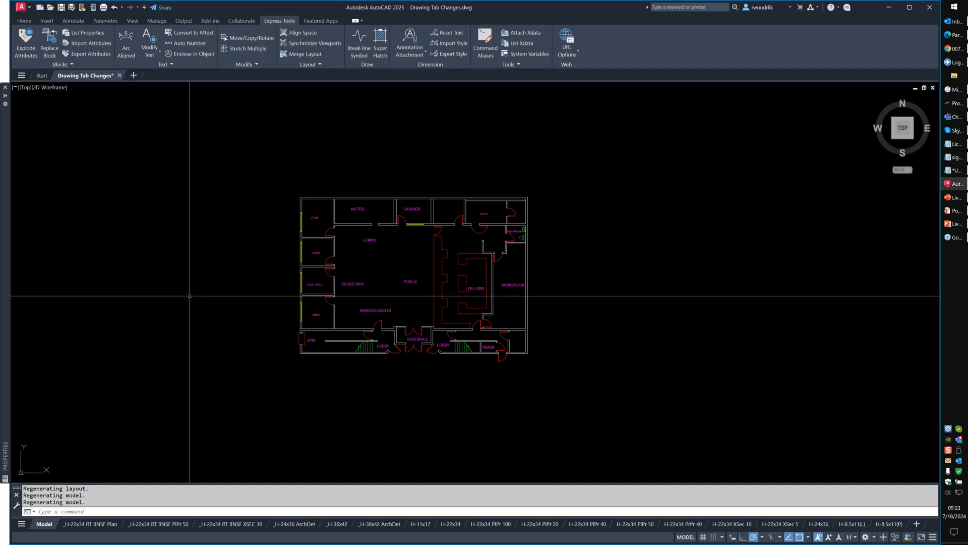
pyautogui.rightClick(81, 76)
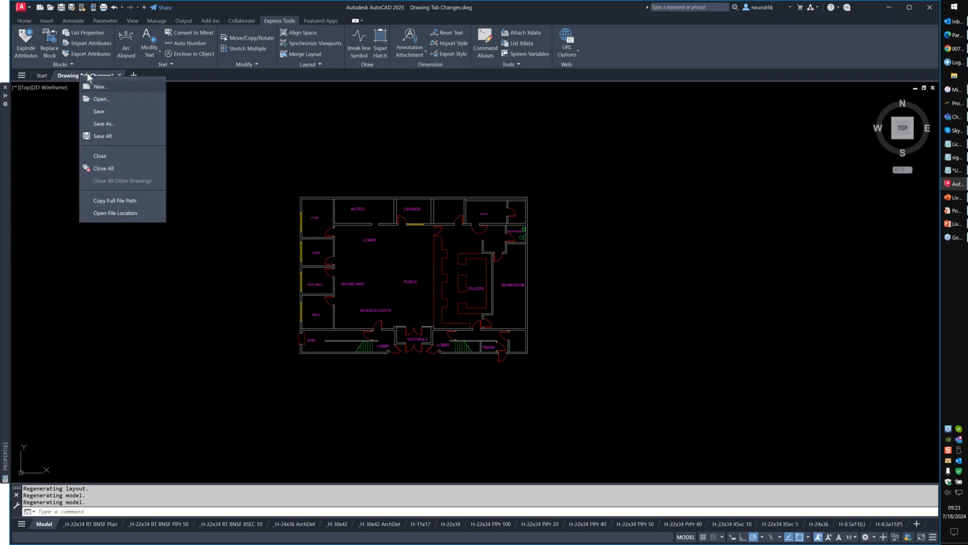
pyautogui.click(185, 283)
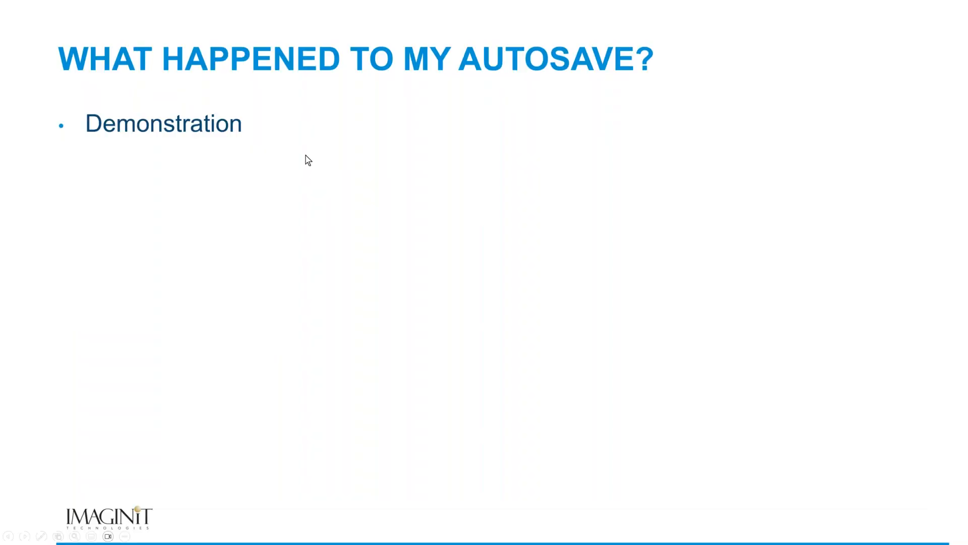
pyautogui.click(305, 155)
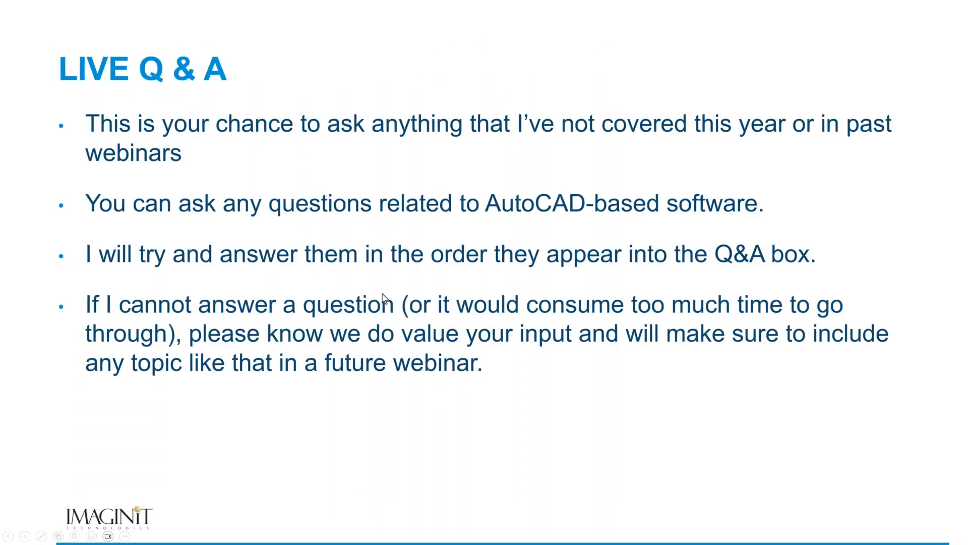
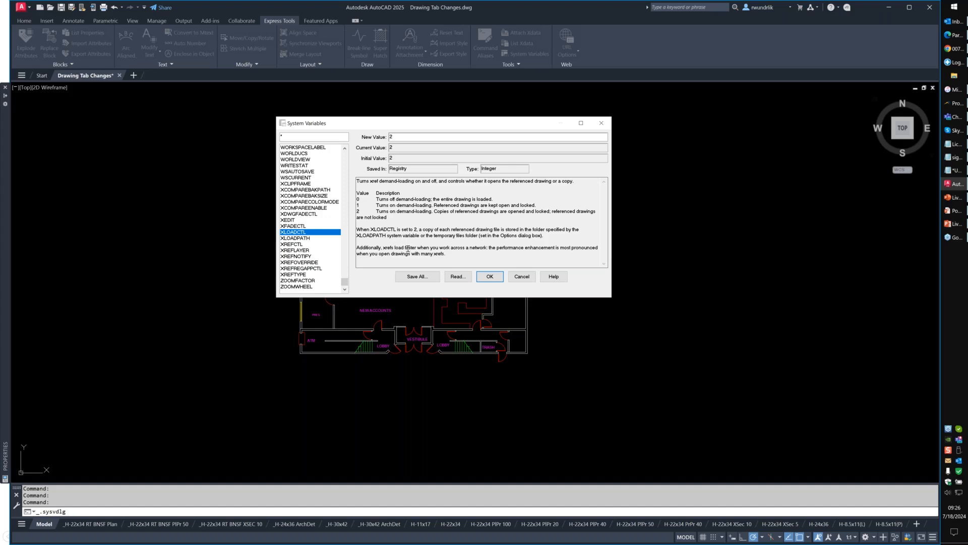
# Step: Examine the description of value 2 for XLOADCTL in the System Variables dialog, then leave the dialog without changes
pyautogui.moveTo(401, 216); pyautogui.dragTo(357, 211)
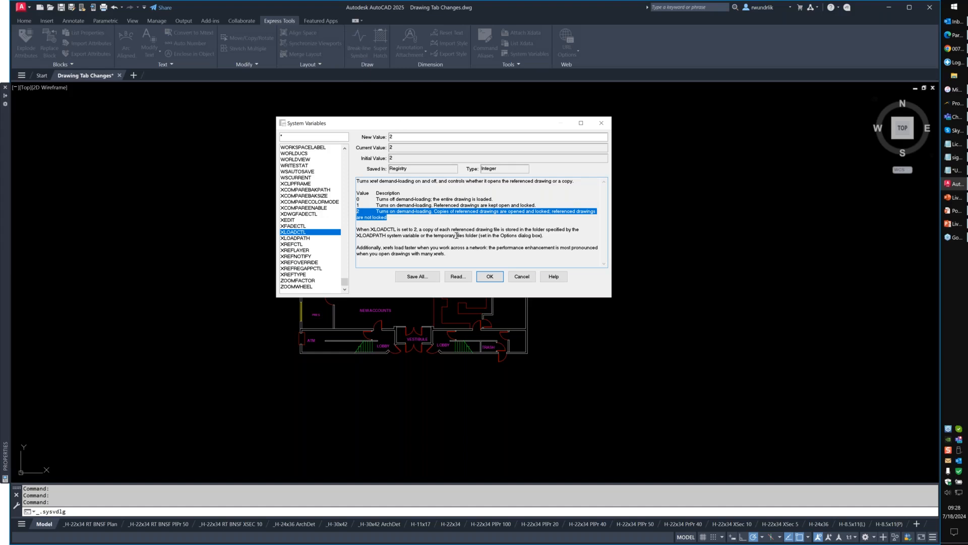
pyautogui.click(522, 277)
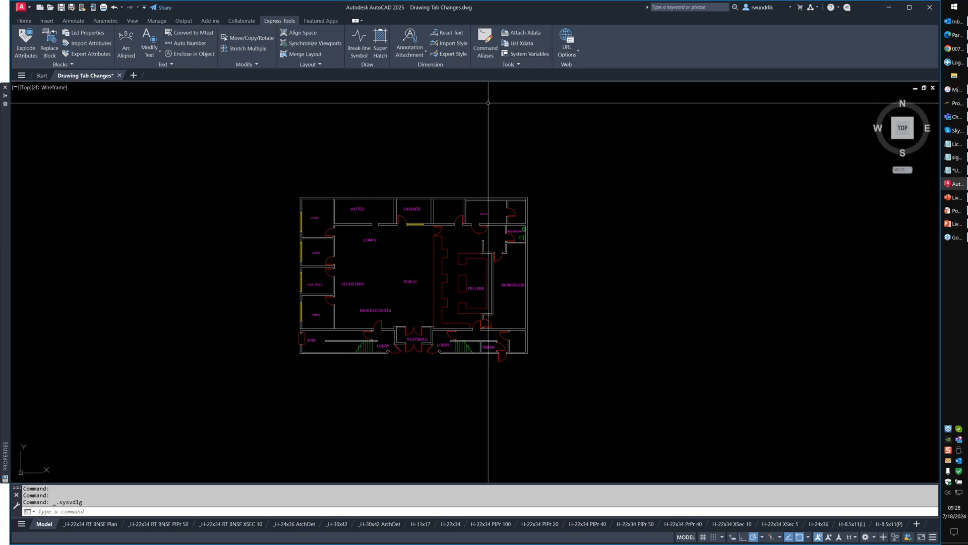
# Step: Set the MENUBAR system variable to 1 to display the classic menu bar
pyautogui.write('menubar')
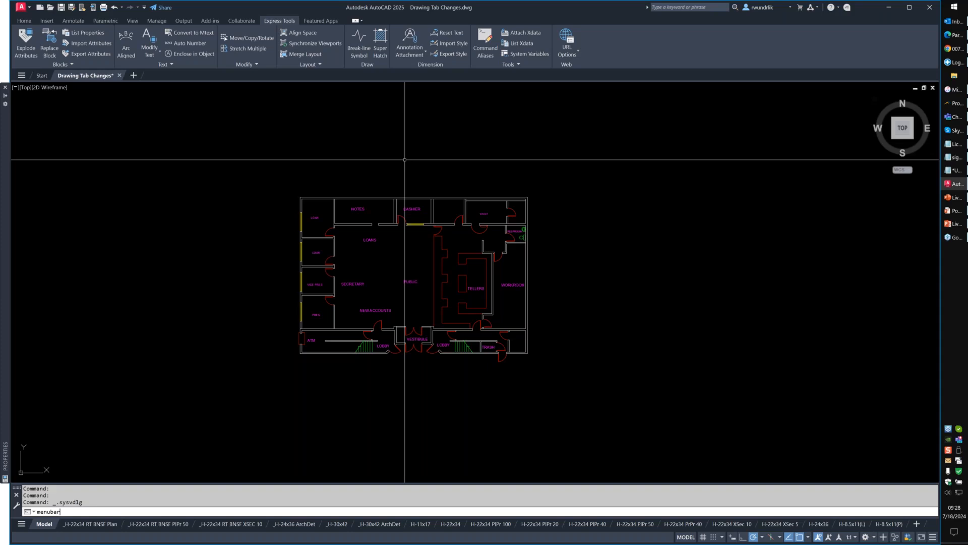
pyautogui.press('Return')
pyautogui.write('1')
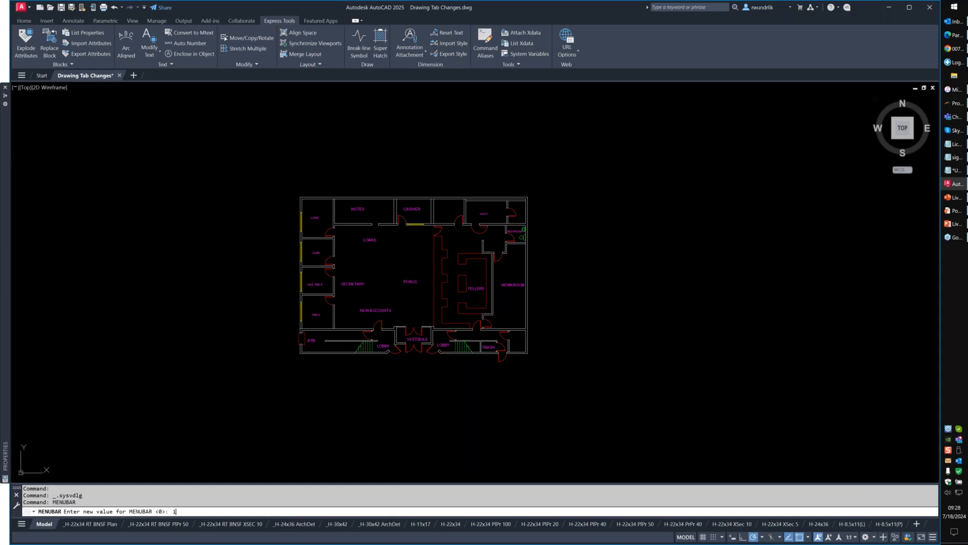
pyautogui.press('Return')
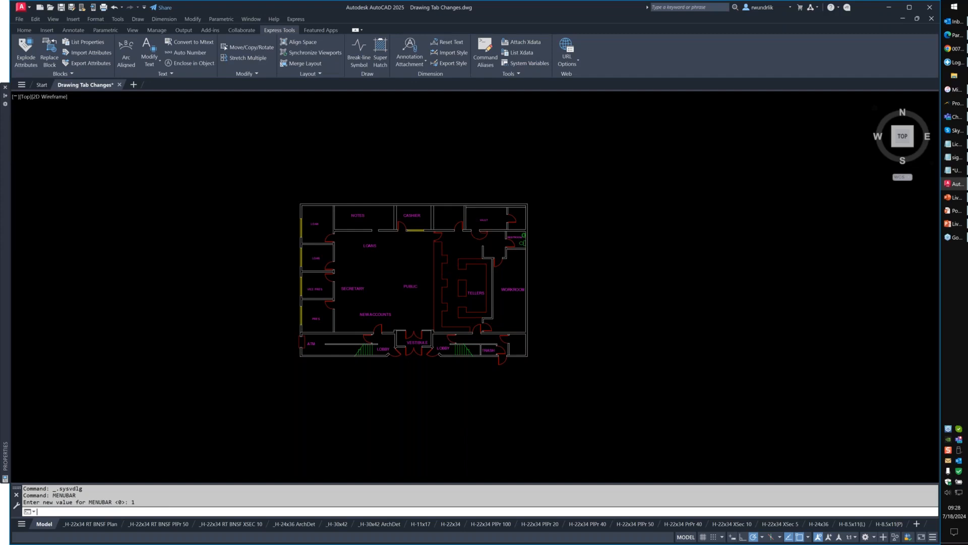
# Step: Display the AutoCAD Layers toolbar
pyautogui.click(118, 19)
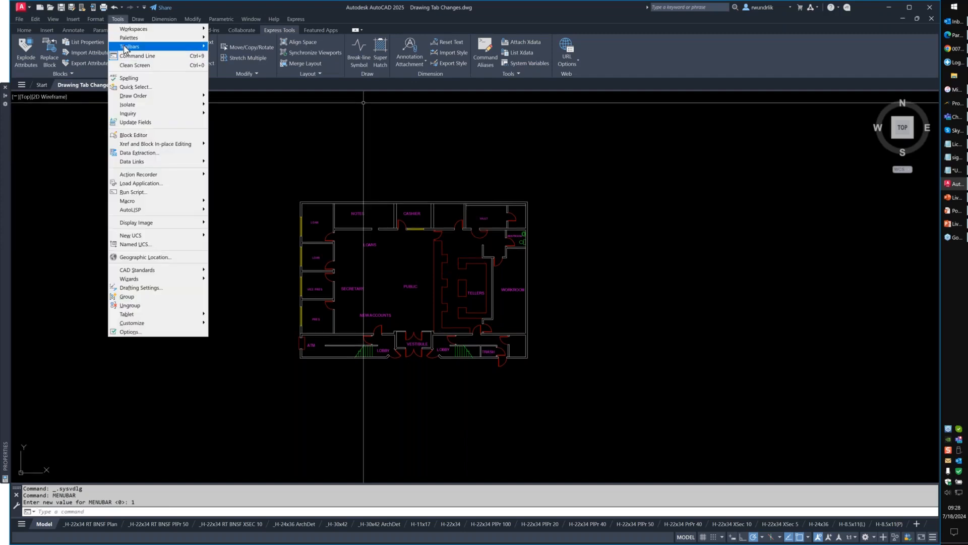
pyautogui.moveTo(126, 47)
pyautogui.moveTo(226, 49)
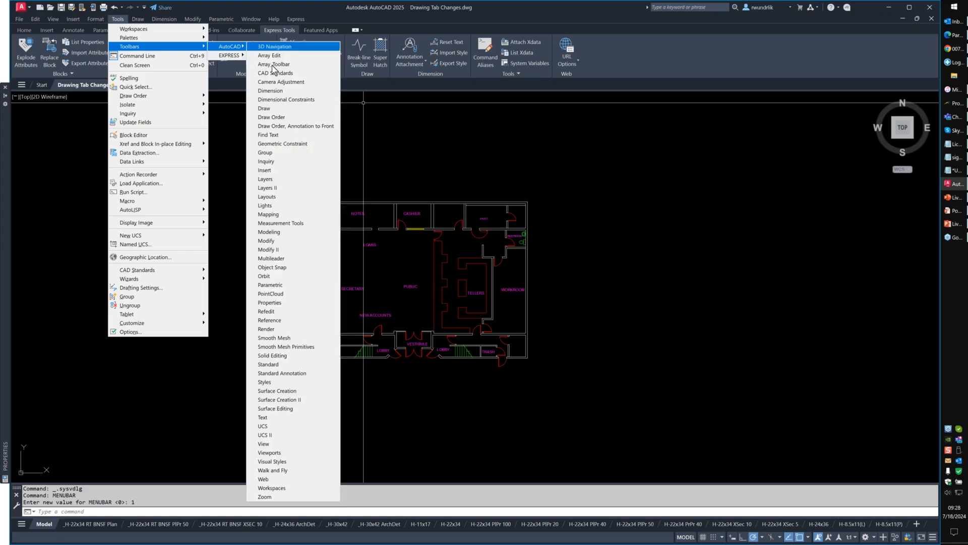
pyautogui.click(275, 179)
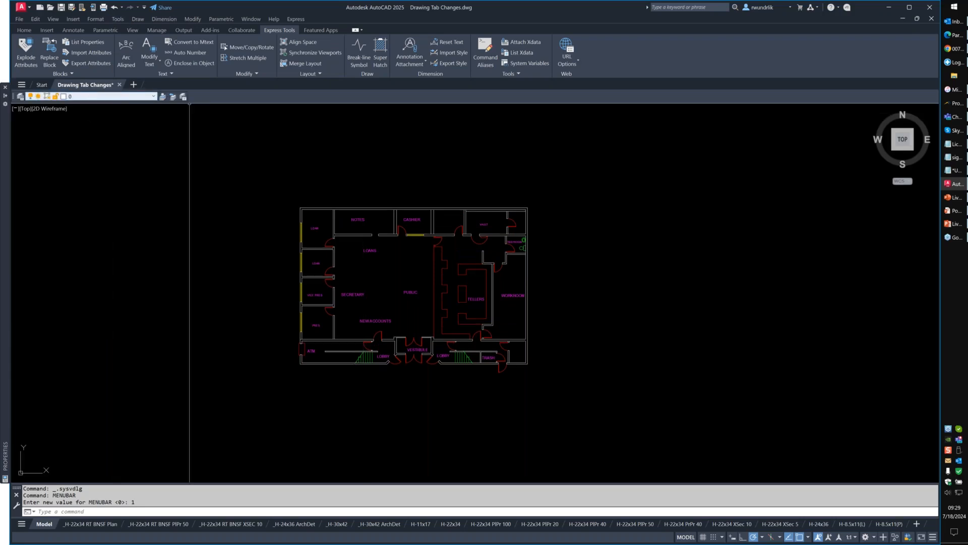
# Step: Review the shortcut options beside the docked Layers toolbar and the list of available workspaces without choosing any
pyautogui.rightClick(231, 100)
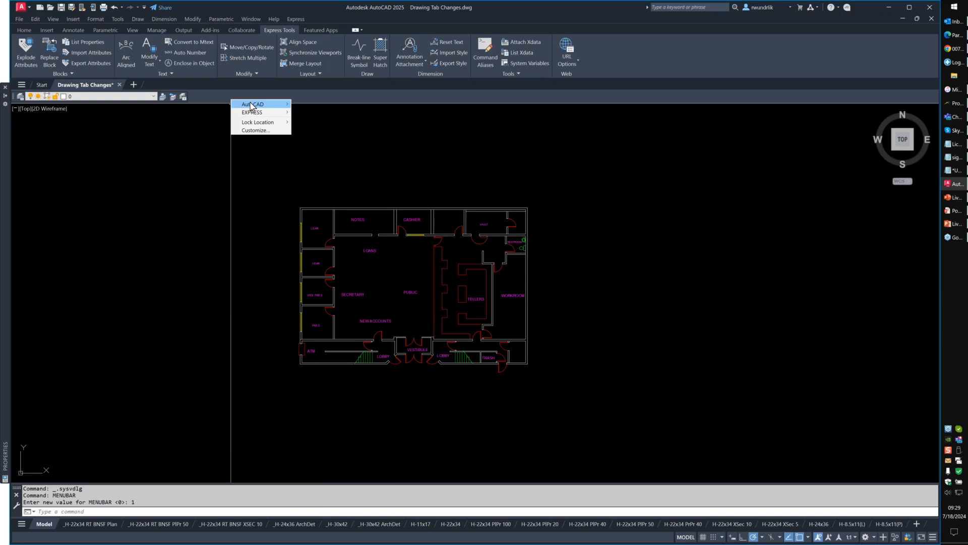
pyautogui.moveTo(251, 106)
pyautogui.click(200, 163)
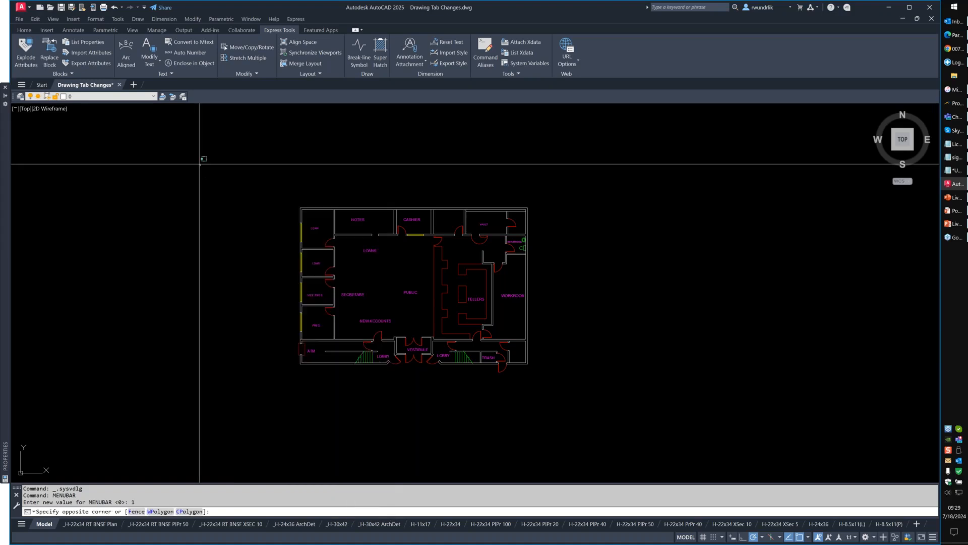
pyautogui.click(186, 145)
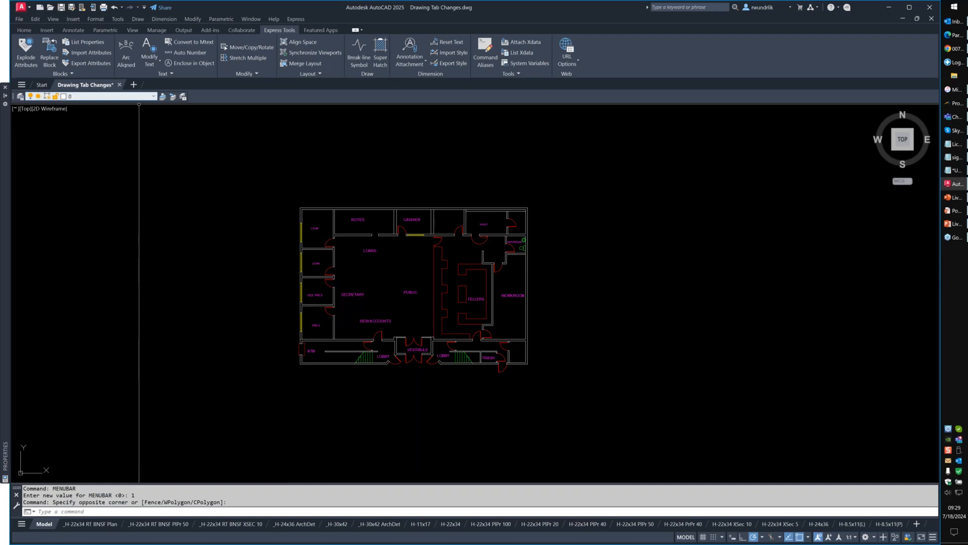
pyautogui.click(875, 538)
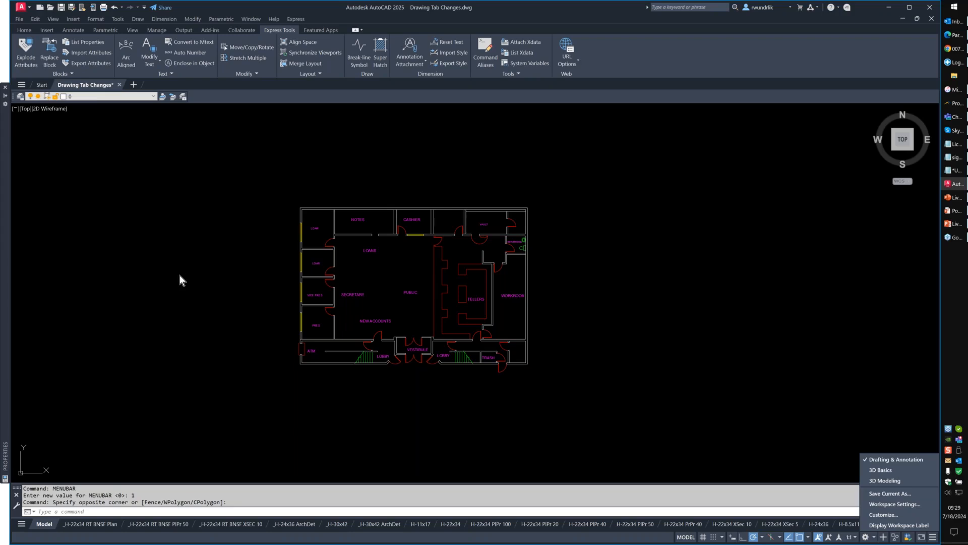
pyautogui.click(286, 140)
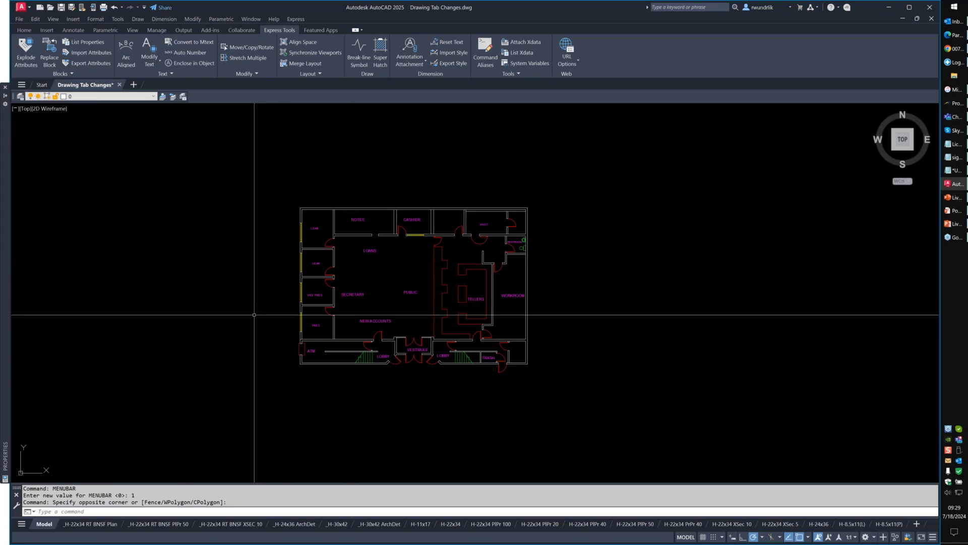
# Step: Compare the AutoCAD toolbar list in the classic menu with the docked toolbar area's shortcut list, leaving both without changes
pyautogui.click(120, 20)
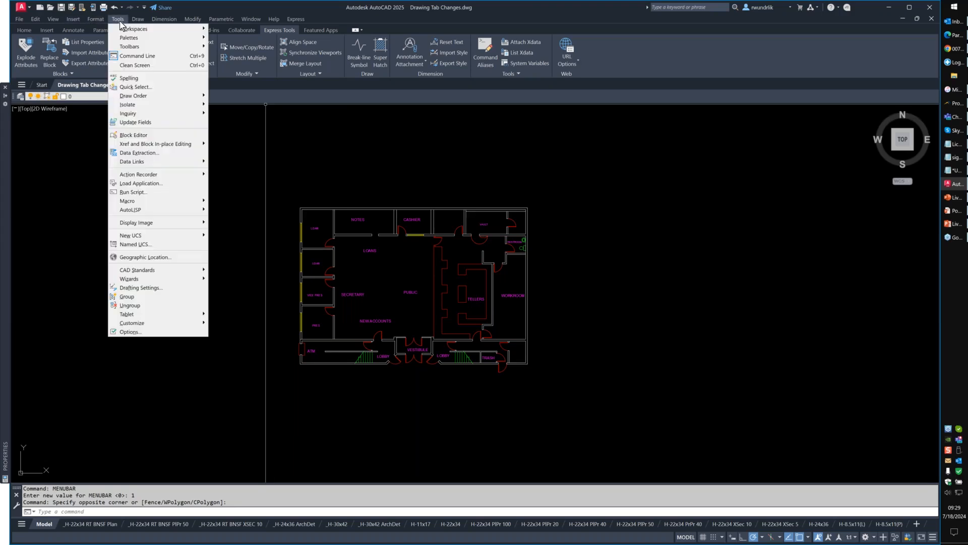
pyautogui.moveTo(169, 50)
pyautogui.moveTo(230, 47)
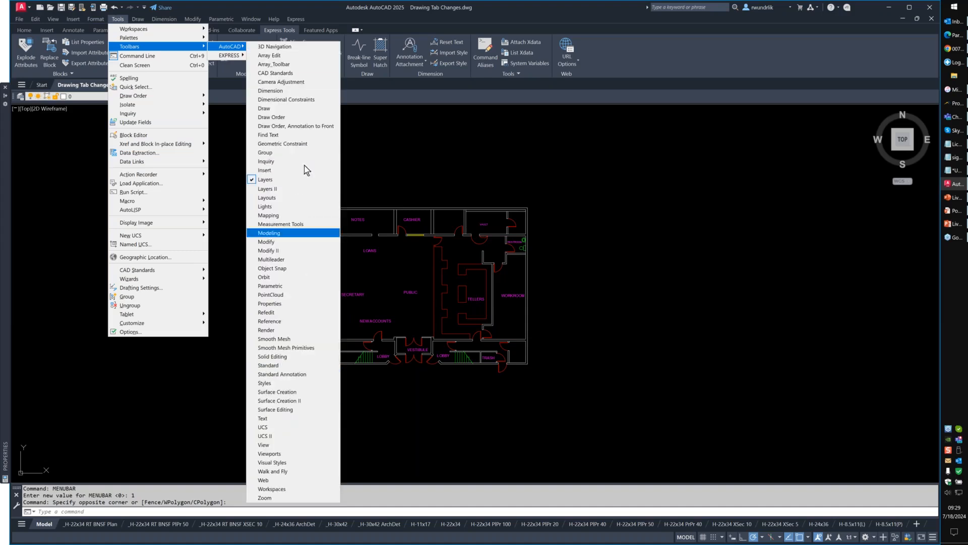
pyautogui.rightClick(396, 97)
pyautogui.moveTo(437, 103)
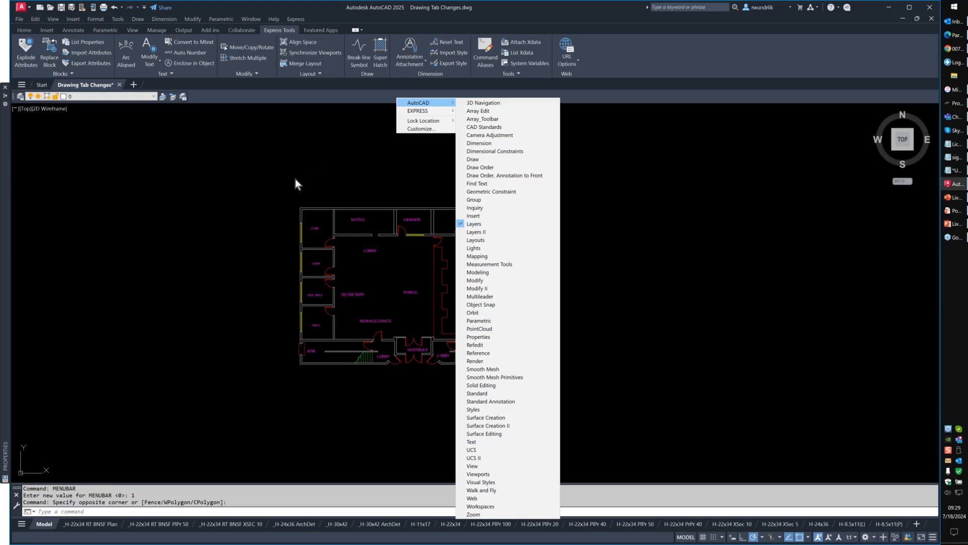
pyautogui.press('Escape')
pyautogui.press('Escape')
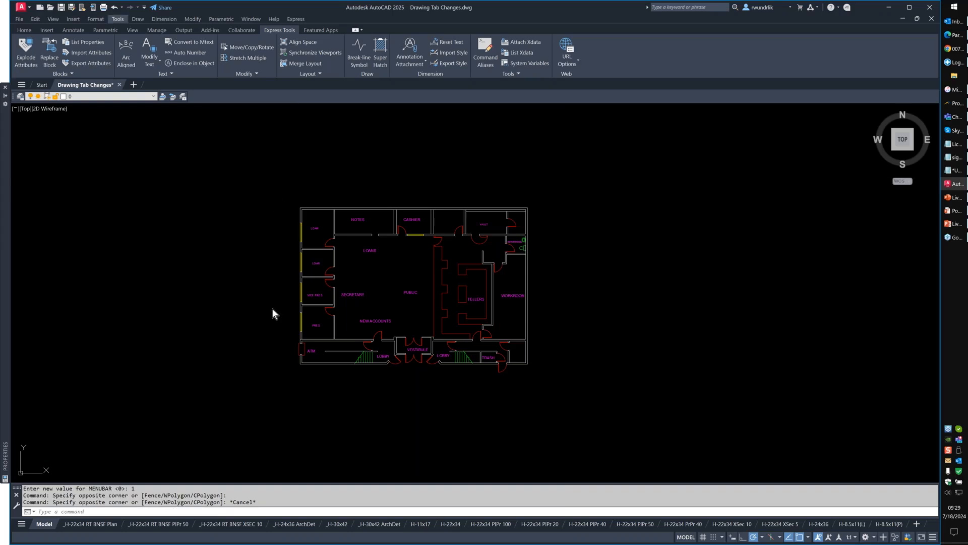
pyautogui.click(295, 178)
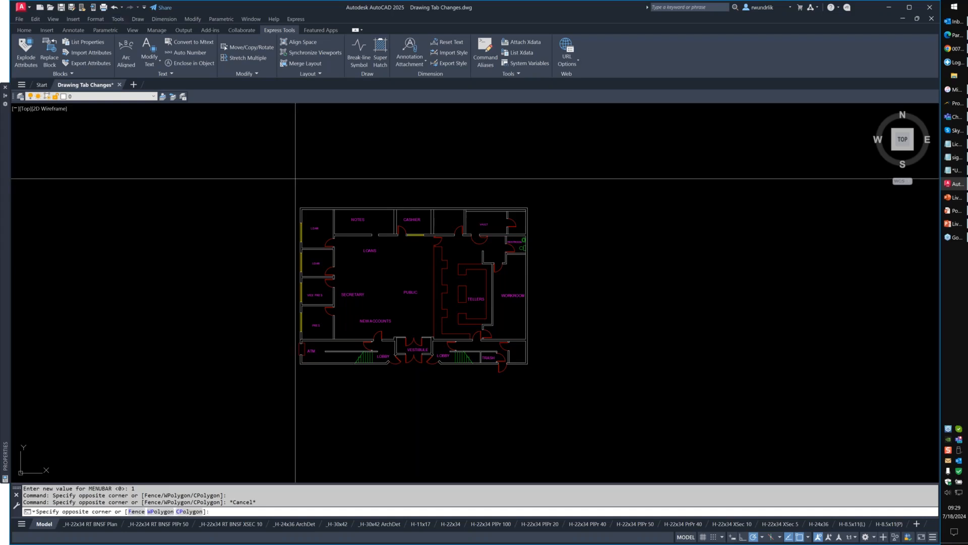
# Step: Open the Customize User Interface dialog with CUI, review the Toolbars node and its New Toolbar option, and leave without changes
pyautogui.write('cui')
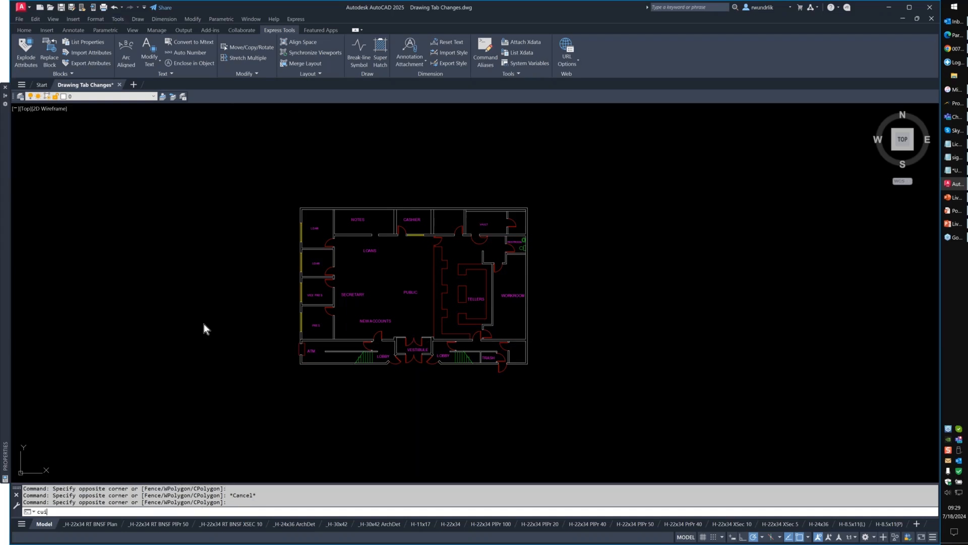
pyautogui.press('Return')
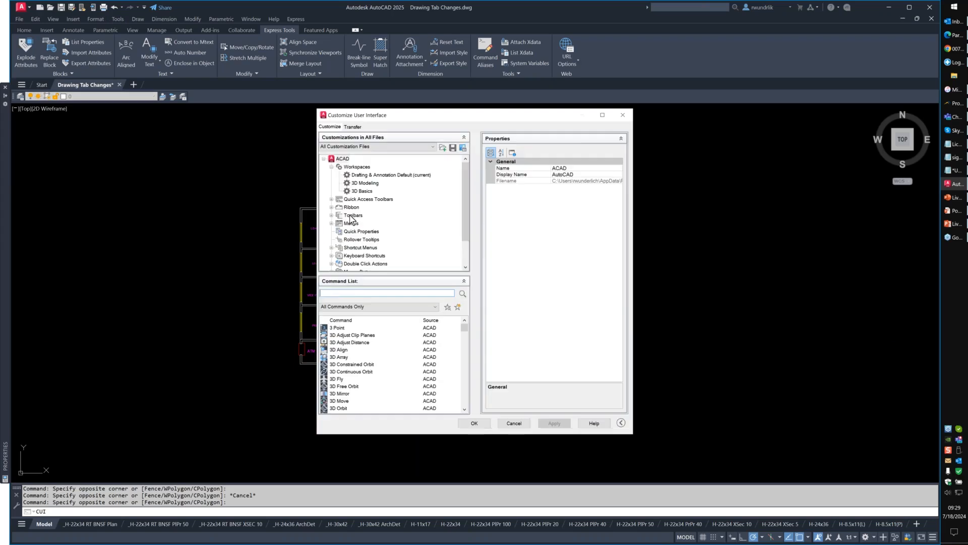
pyautogui.click(331, 215)
pyautogui.rightClick(354, 159)
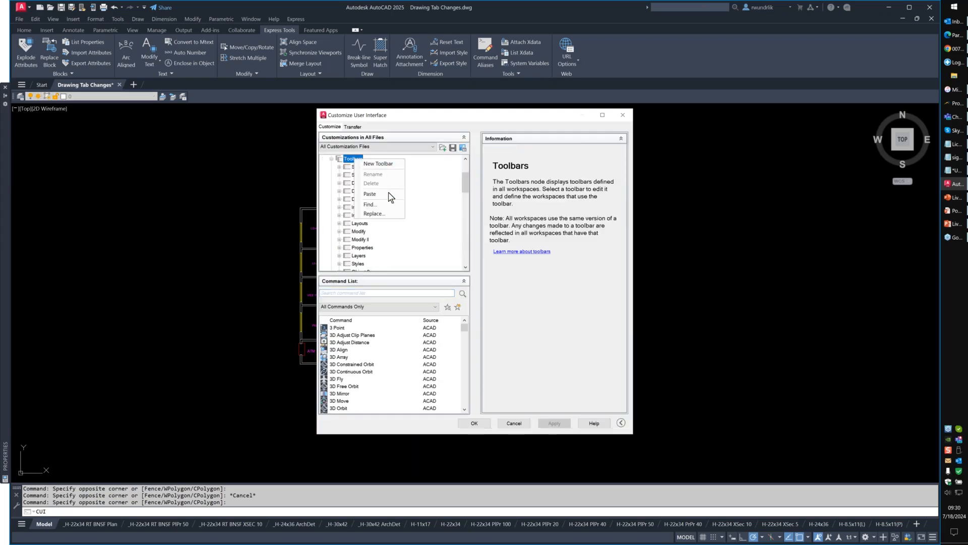
pyautogui.click(367, 294)
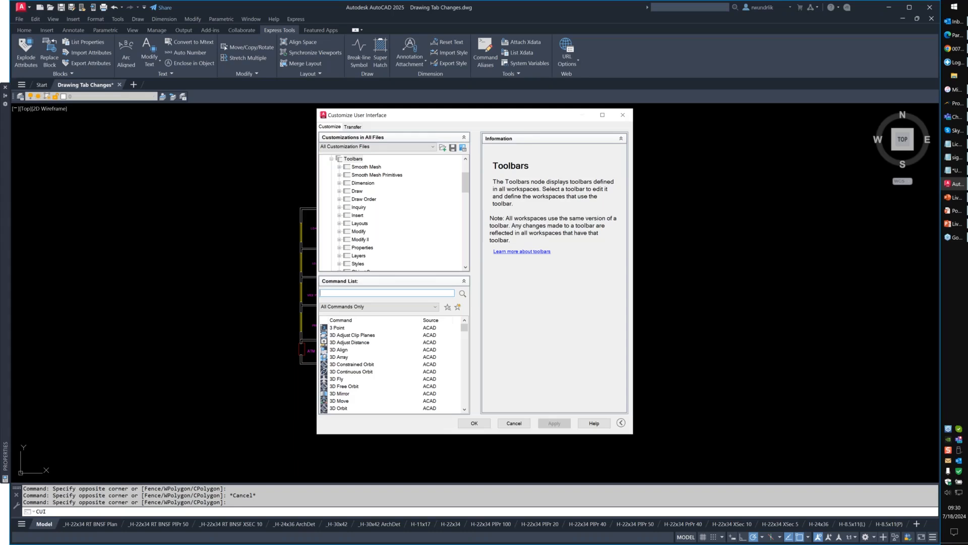
pyautogui.click(520, 425)
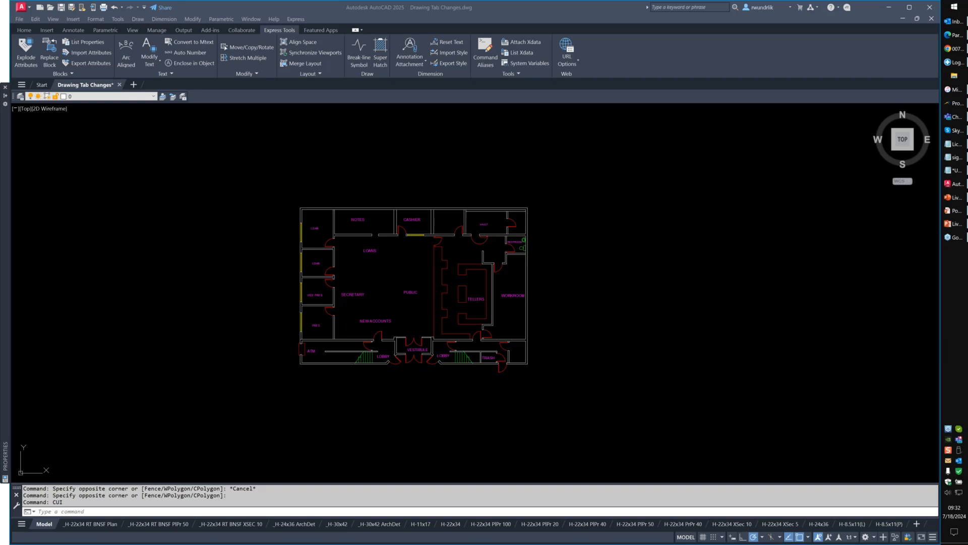
# Step: Review the Graphics Performance settings and 2D display details in the system options, then close both dialogs without changes
pyautogui.click(423, 367)
pyautogui.press('Escape')
pyautogui.write('options')
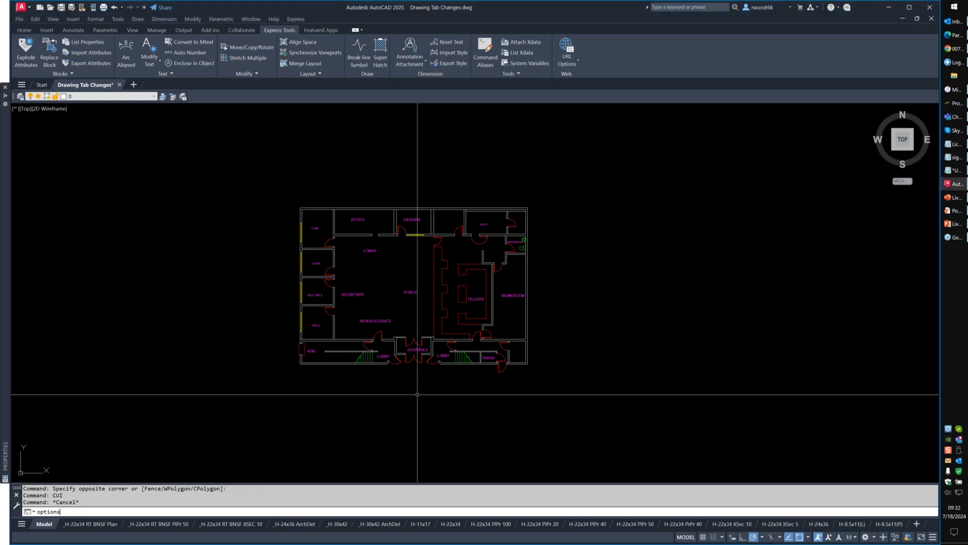
pyautogui.press('Return')
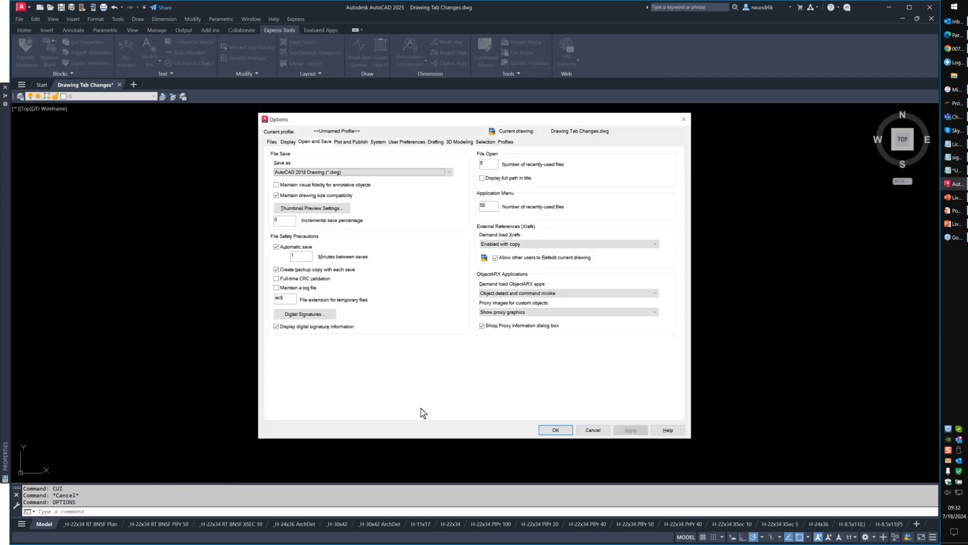
pyautogui.click(379, 141)
pyautogui.click(348, 168)
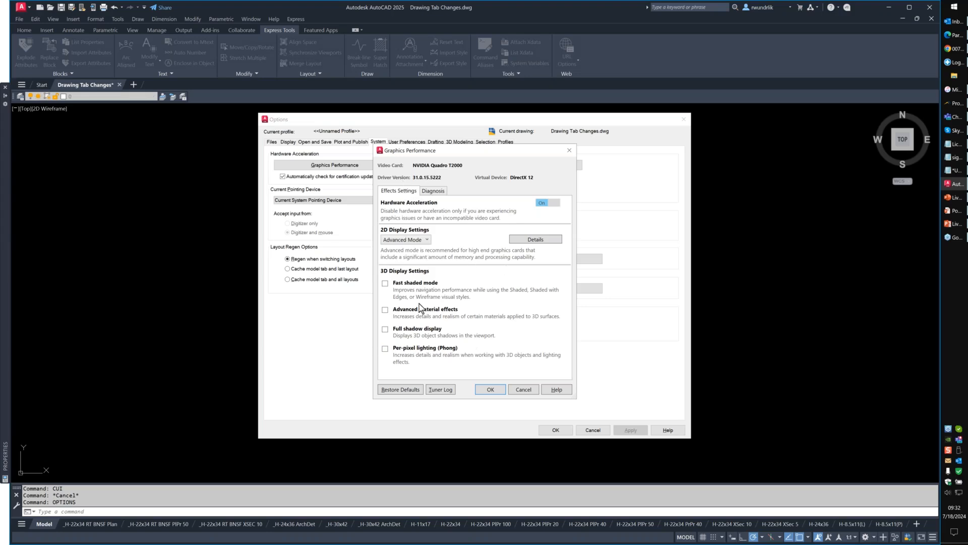
pyautogui.click(535, 240)
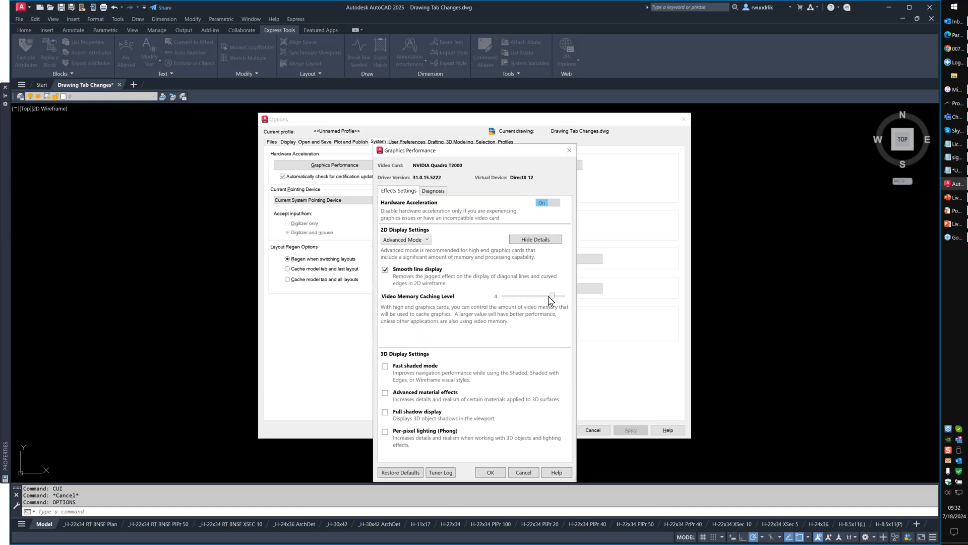
pyautogui.click(523, 472)
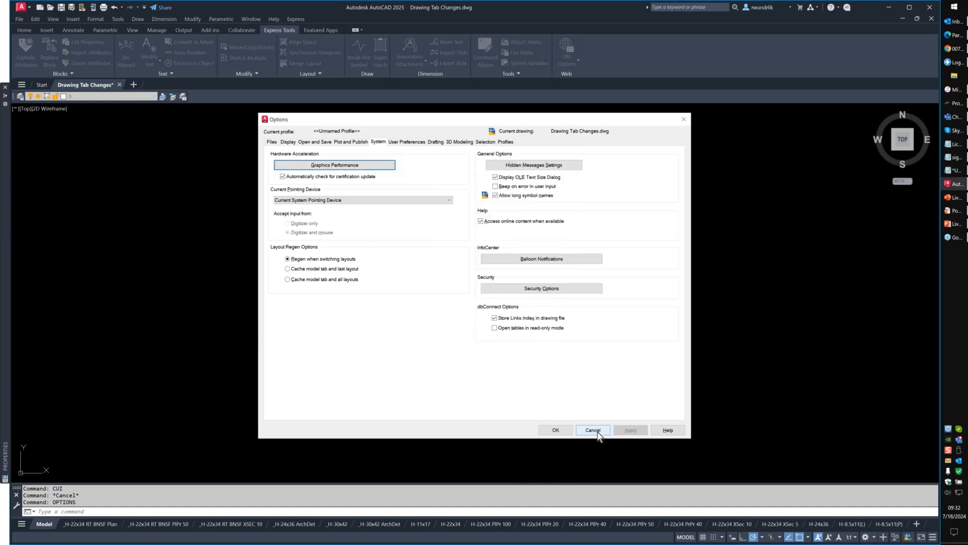
pyautogui.click(597, 431)
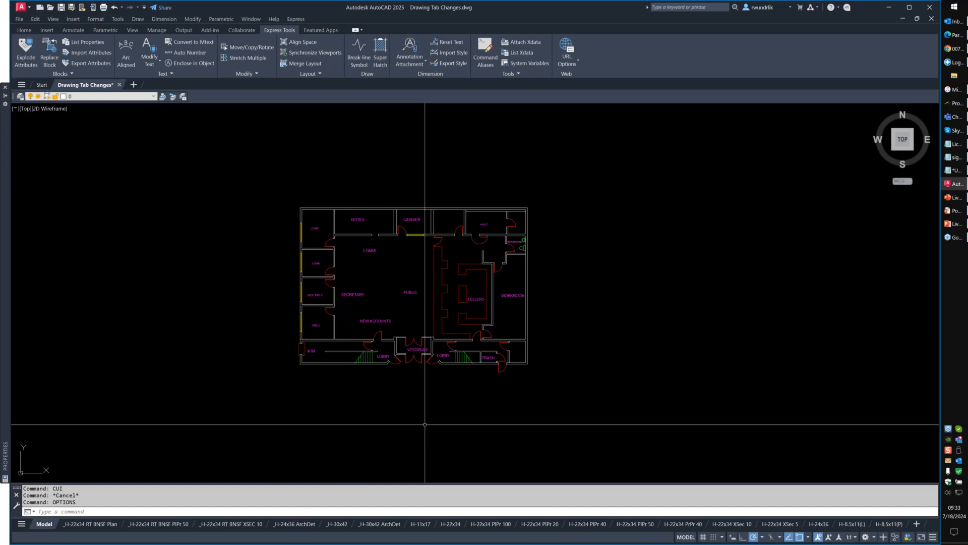
# Step: Set the GFXDX12 system variable to 0 and restore it to 1
pyautogui.write('gfxdx12')
pyautogui.press('Return')
pyautogui.write('0')
pyautogui.press('Return')
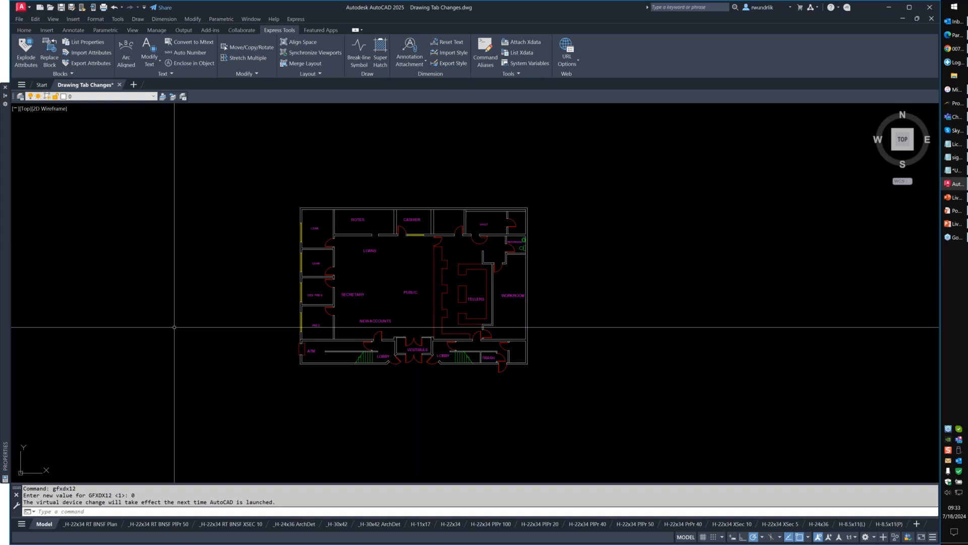
pyautogui.write('gfxdx1')
pyautogui.press('Return')
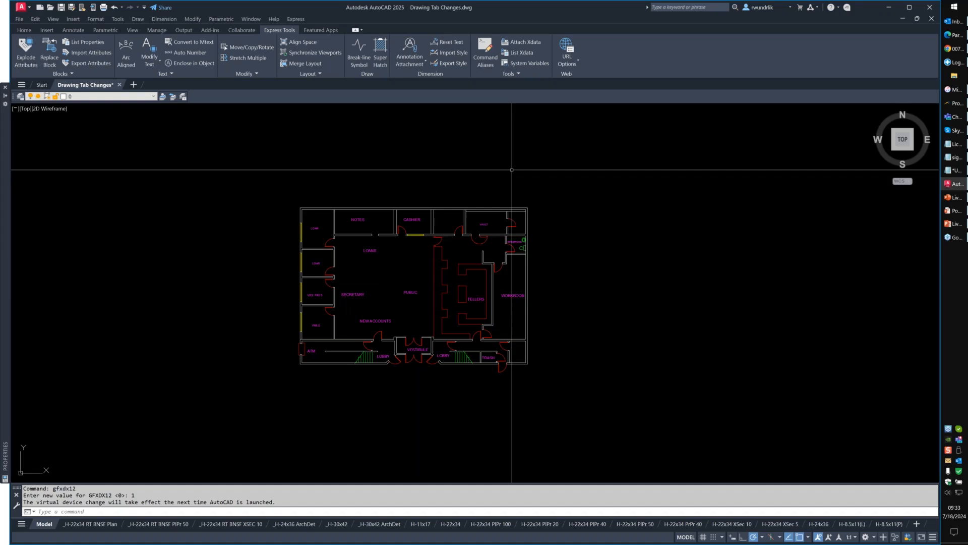
# Step: Examine the value descriptions and saved-in setting of OSNAPZ in the System Variables dialog
pyautogui.click(526, 63)
pyautogui.click(304, 183)
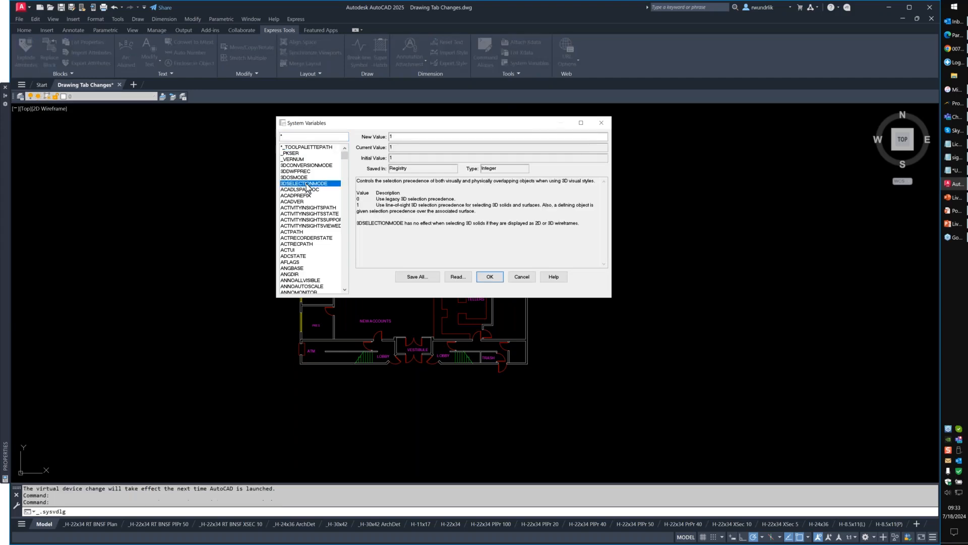
pyautogui.write('osn')
pyautogui.scroll(-6, 310, 177)
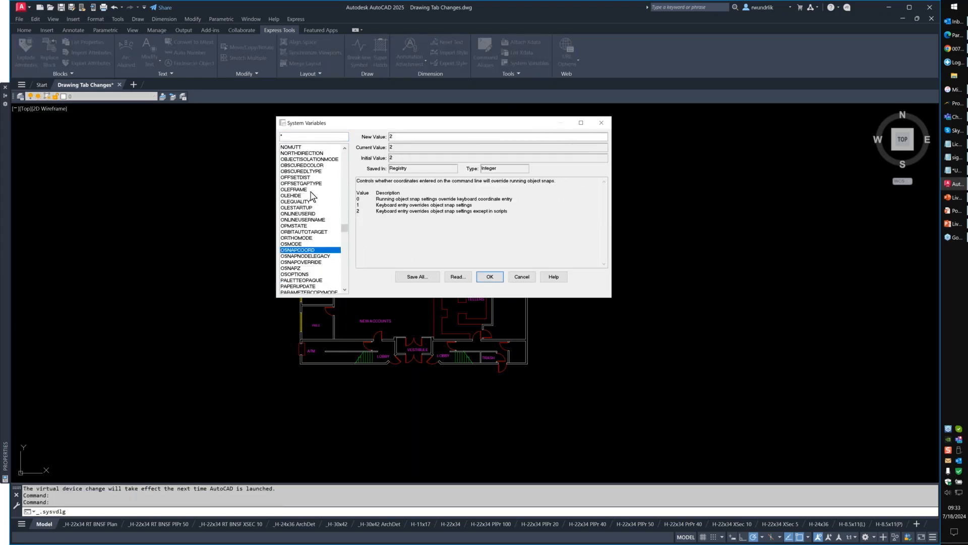
pyautogui.click(298, 196)
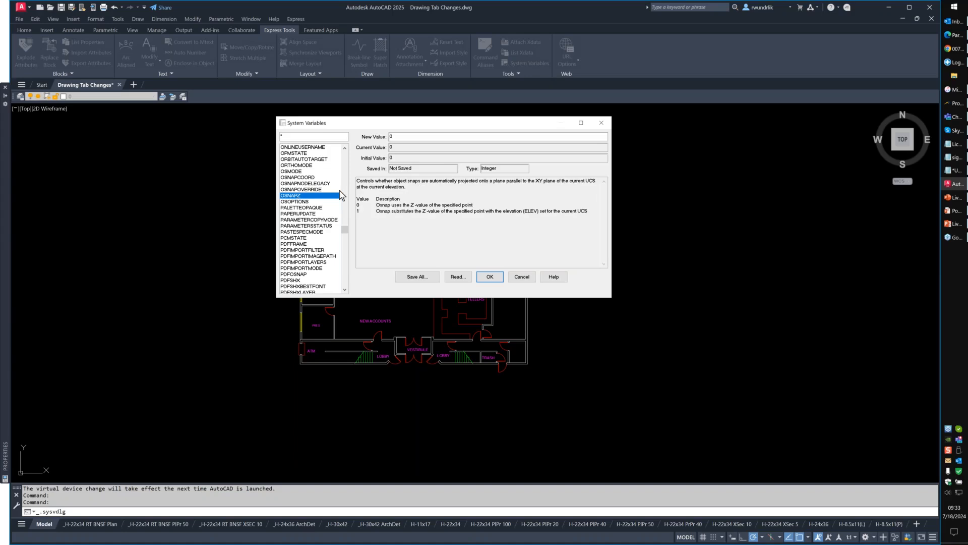
pyautogui.moveTo(421, 168); pyautogui.dragTo(385, 169)
pyautogui.click(563, 278)
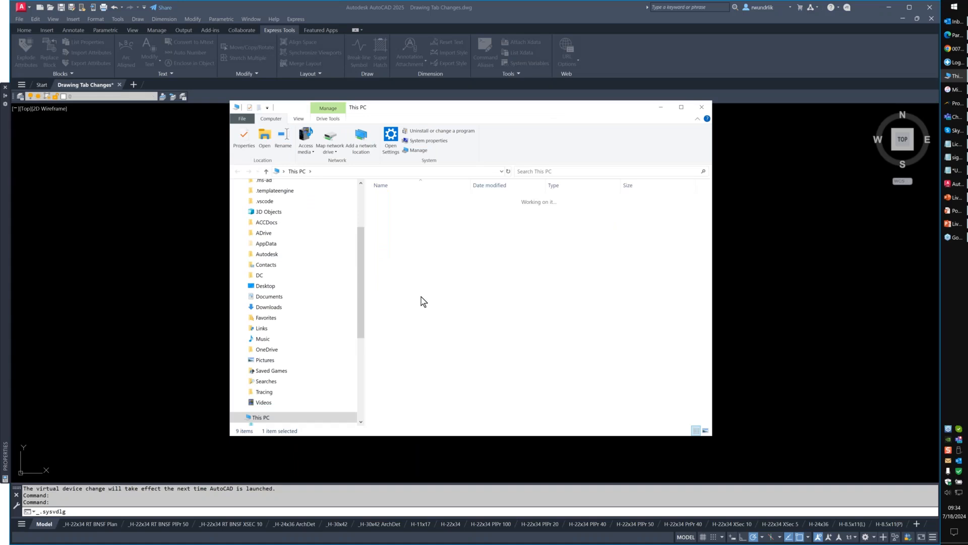
# Step: Switch to File Explorer, browse to C:\Working Data\RAW\LISP and open RCCLII.lsp in Notepad
pyautogui.doubleClick(396, 378)
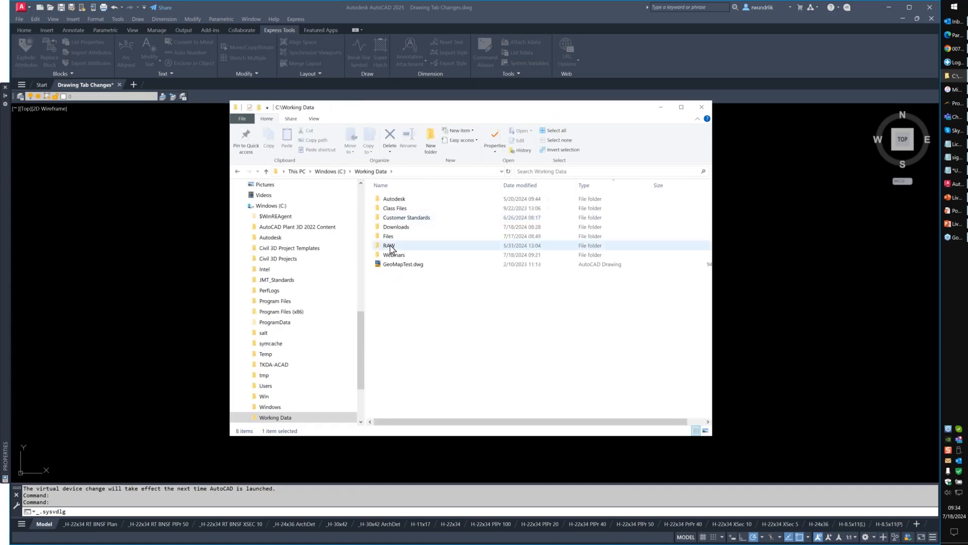
pyautogui.doubleClick(390, 255)
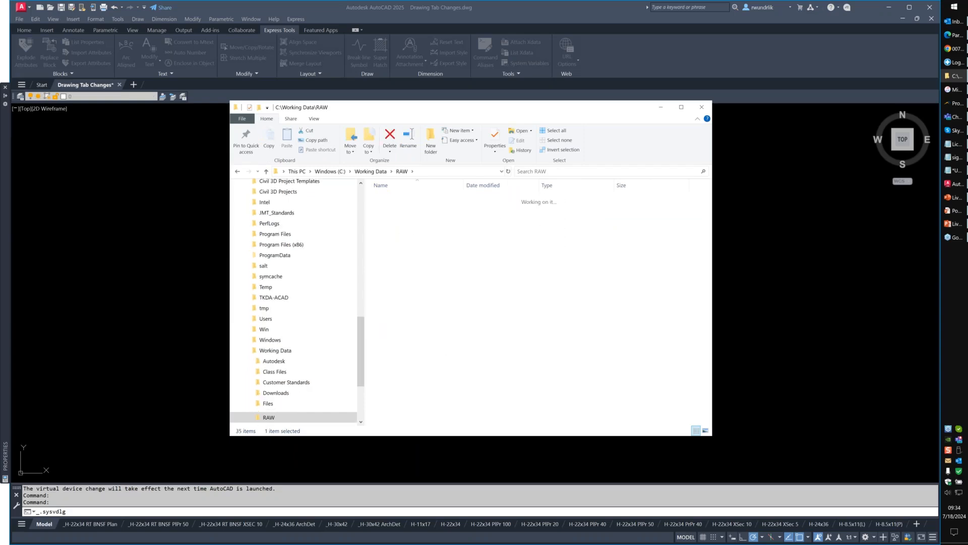
pyautogui.scroll(-20, 428, 321)
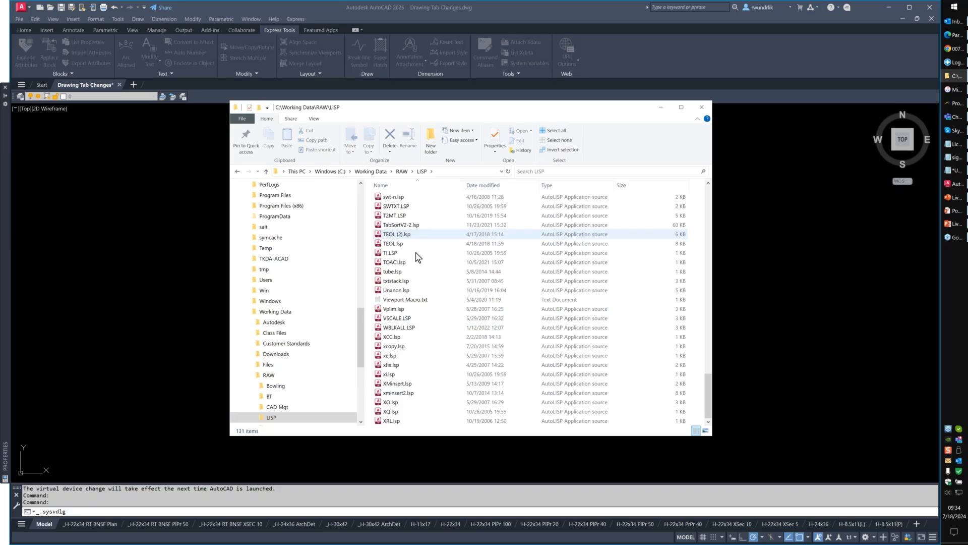
pyautogui.scroll(8, 415, 259)
pyautogui.scroll(4, 391, 282)
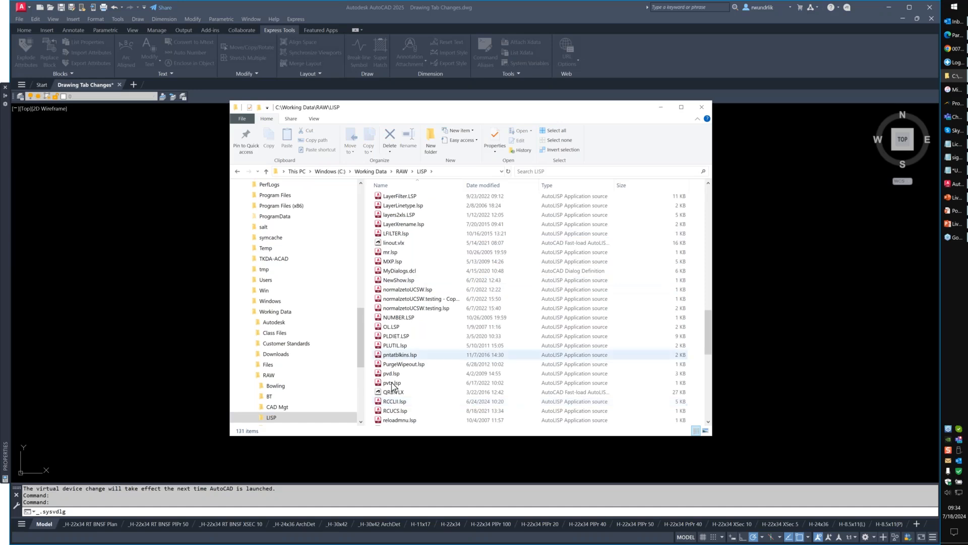
pyautogui.click(397, 403)
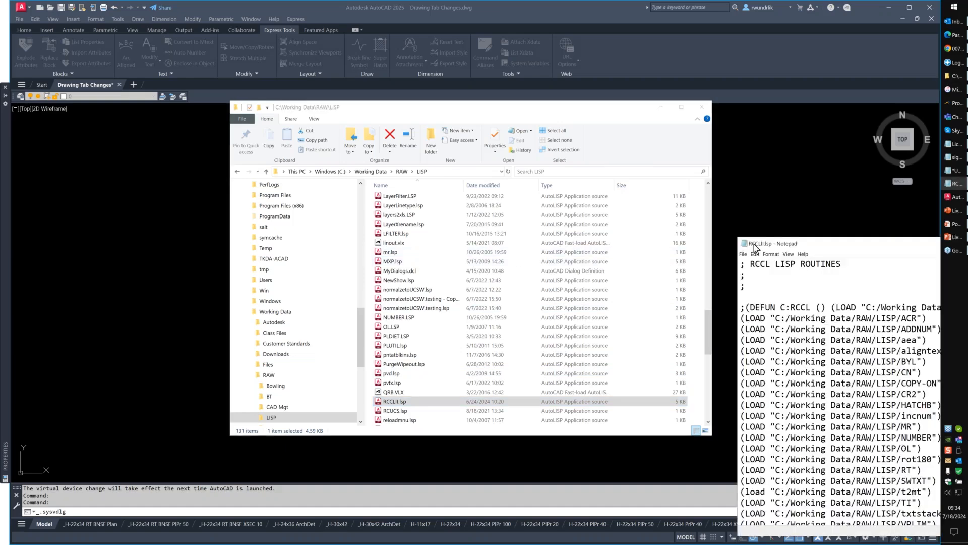
# Step: Highlight the HPSEPARATE line in RCCLII.lsp, minimise Notepad and File Explorer, and cancel the System Variables dialog
pyautogui.moveTo(293, 285)
pyautogui.mouseDown()
pyautogui.moveTo(429, 287)
pyautogui.moveTo(292, 286)
pyautogui.mouseUp()
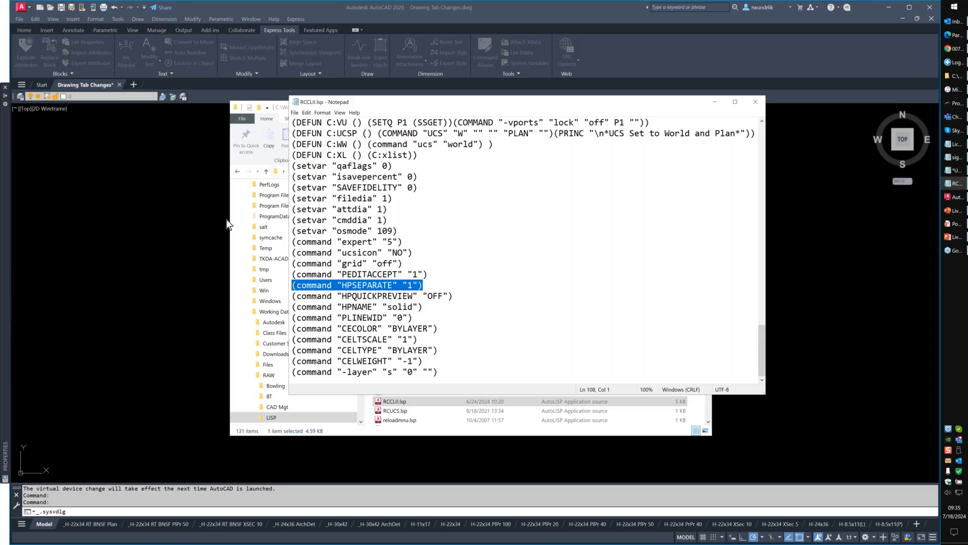
pyautogui.click(716, 106)
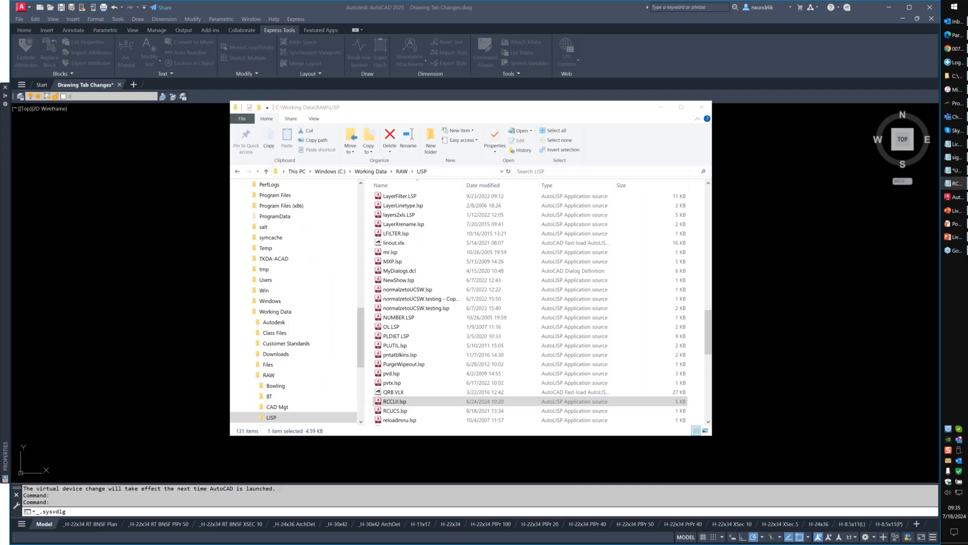
pyautogui.click(661, 108)
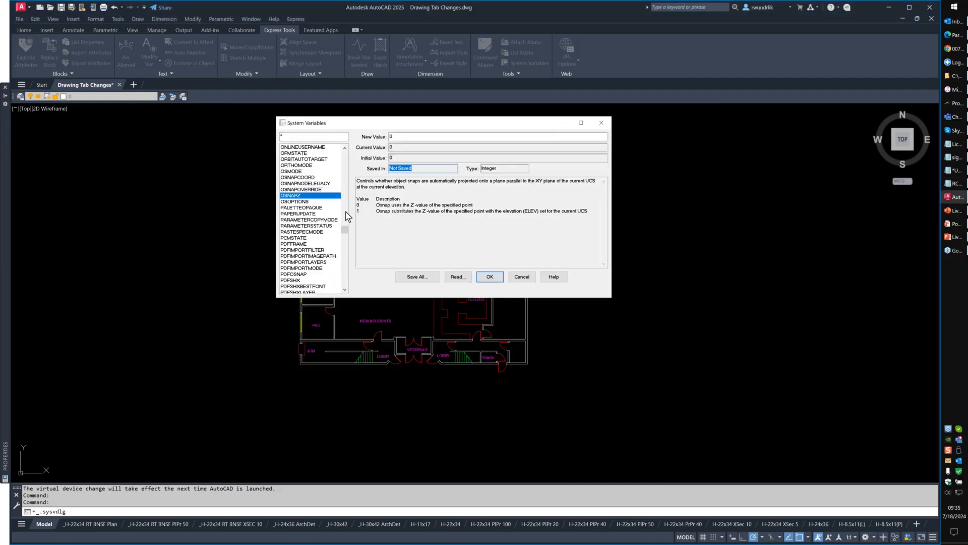
pyautogui.click(522, 277)
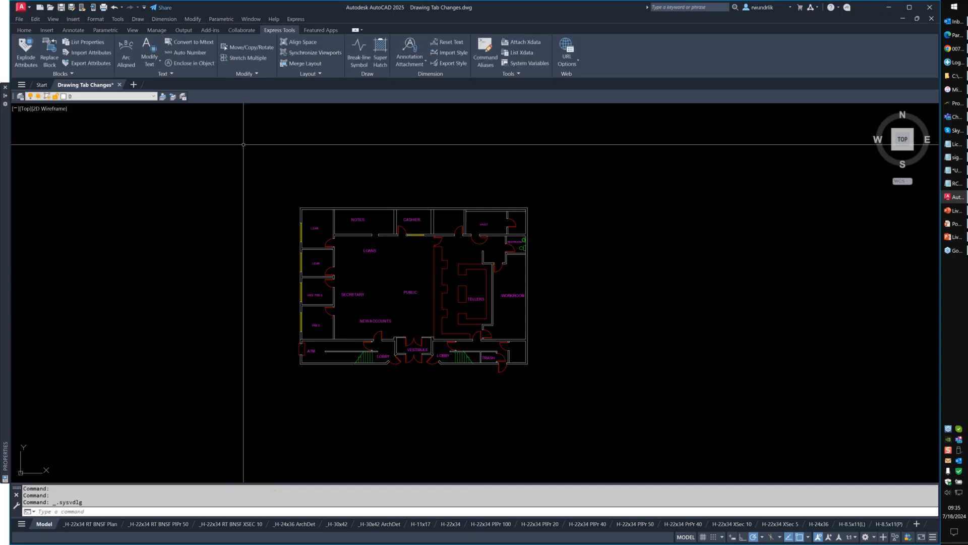
pyautogui.click(153, 97)
pyautogui.click(154, 98)
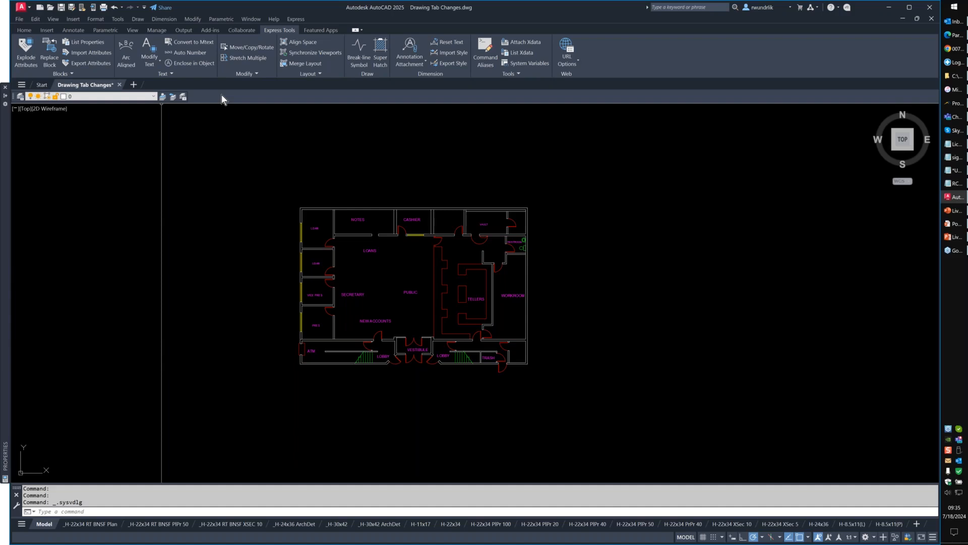
# Step: Switch to Layers.xlsx in Excel and copy the layer list in cells A1:H27
pyautogui.click(956, 17)
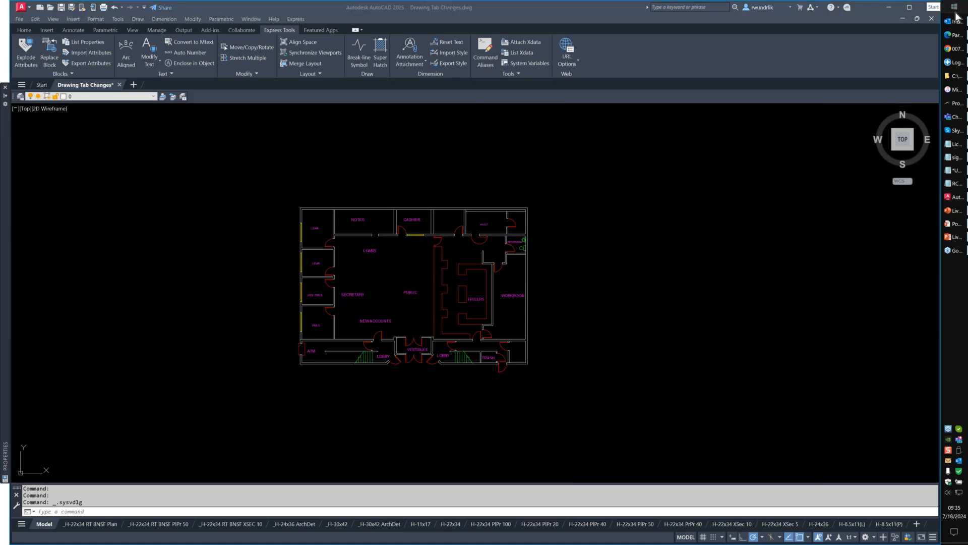
pyautogui.click(787, 247)
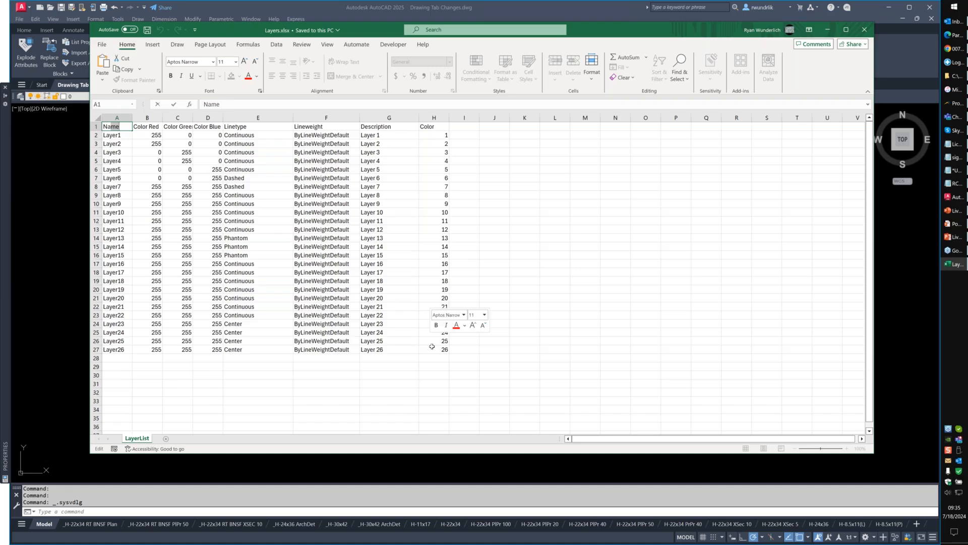
pyautogui.moveTo(433, 348); pyautogui.dragTo(114, 130)
pyautogui.rightClick(114, 132)
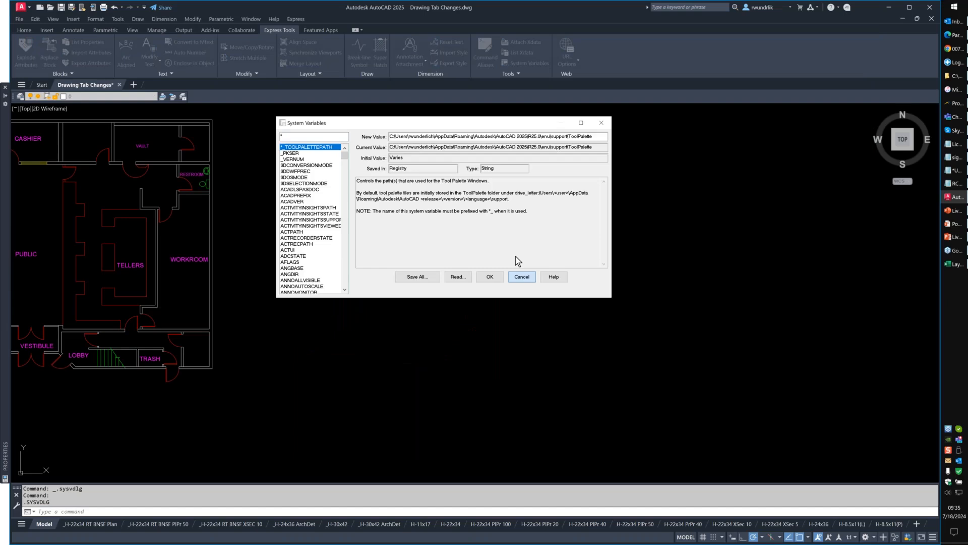
# Step: Switch to AutoCAD, cancel the System Variables dialog and use Paste Special to place the copied cells as AutoCAD Entities beside the floor plan
pyautogui.click(522, 276)
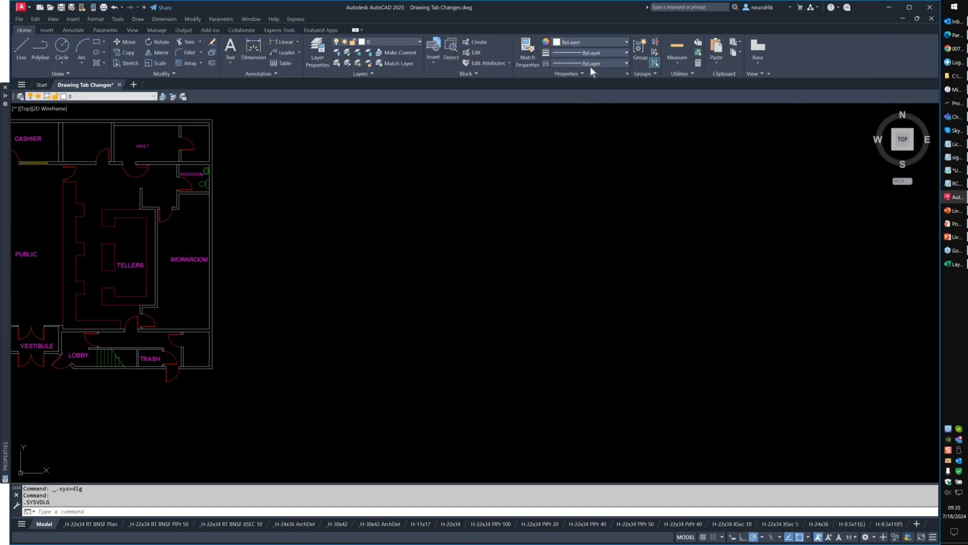
pyautogui.click(717, 61)
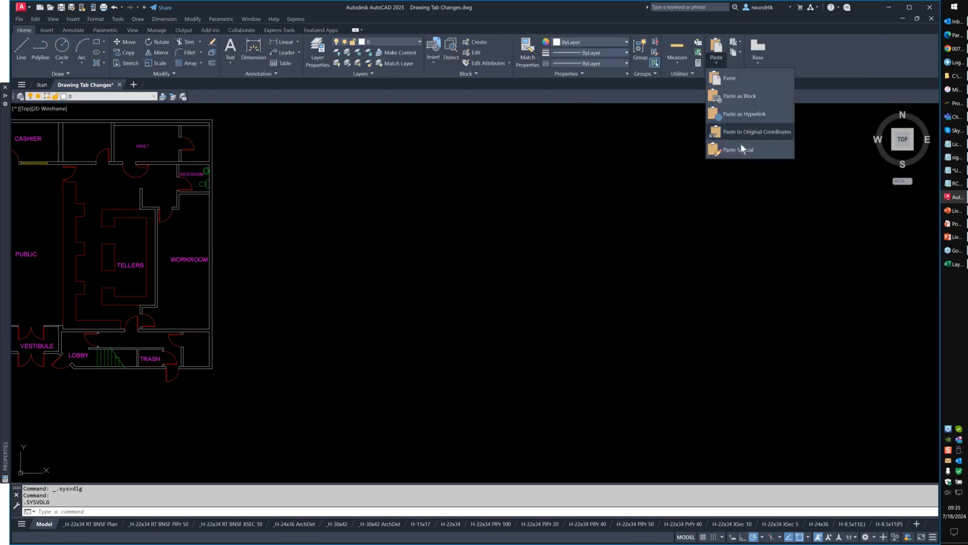
pyautogui.click(739, 149)
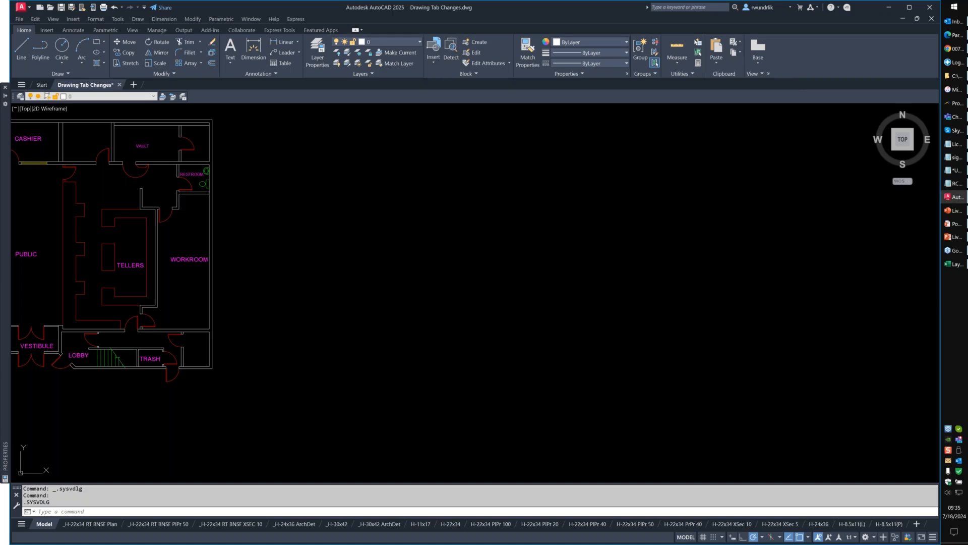
pyautogui.click(426, 279)
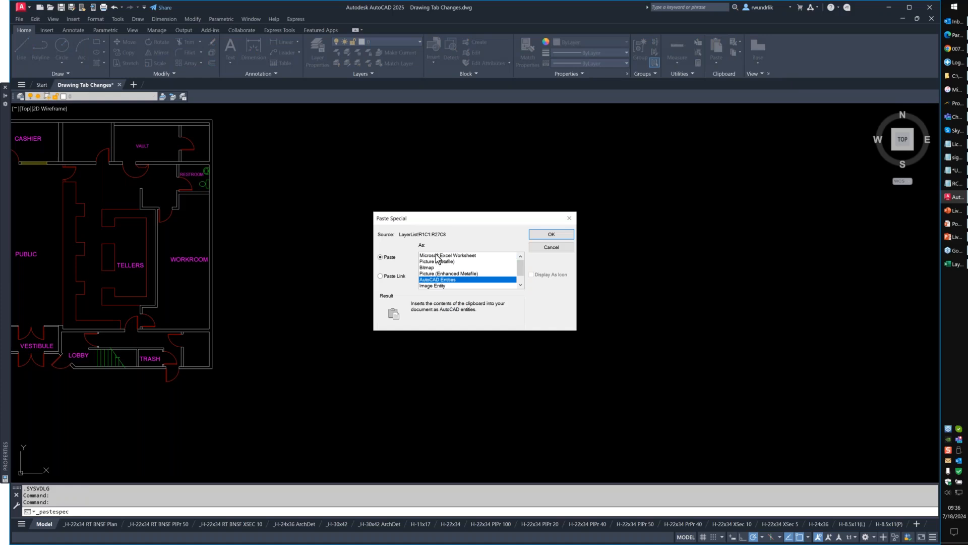
pyautogui.click(548, 235)
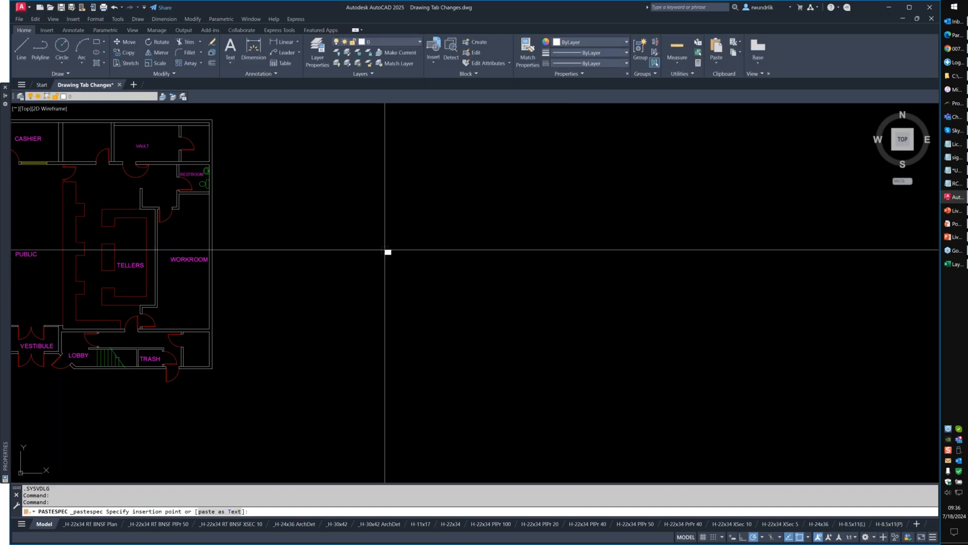
pyautogui.click(385, 249)
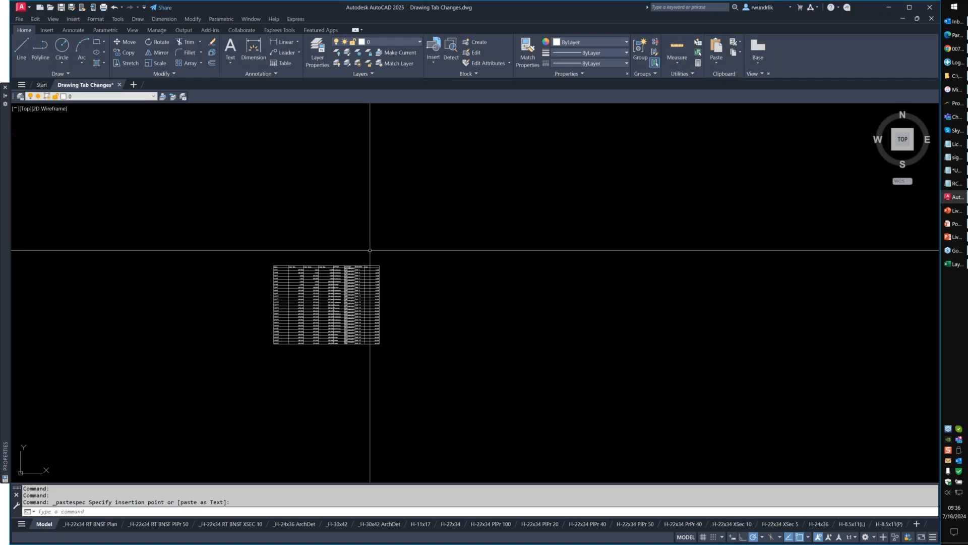
# Step: Select the pasted layer table for closer inspection of its rows and columns
pyautogui.scroll(6, 295, 320)
pyautogui.click(330, 277)
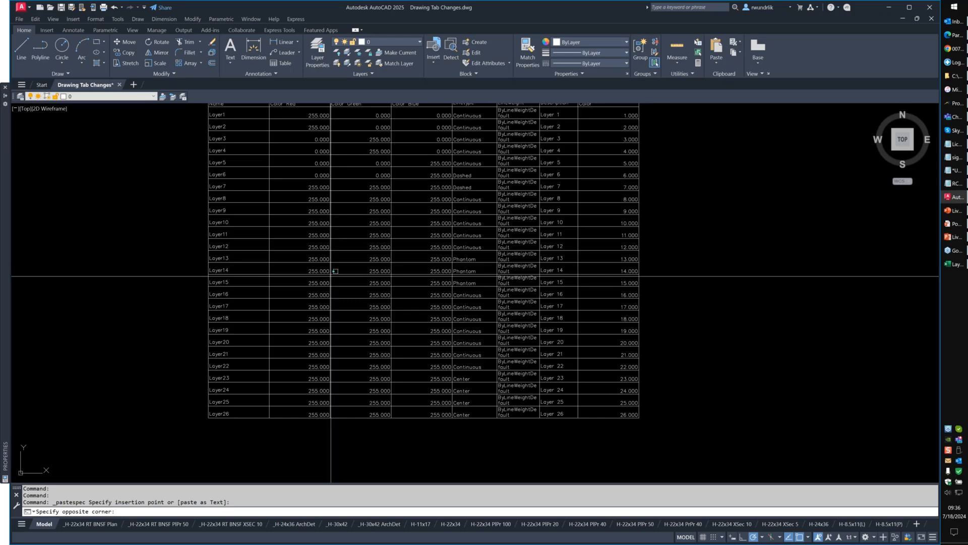
pyautogui.click(341, 312)
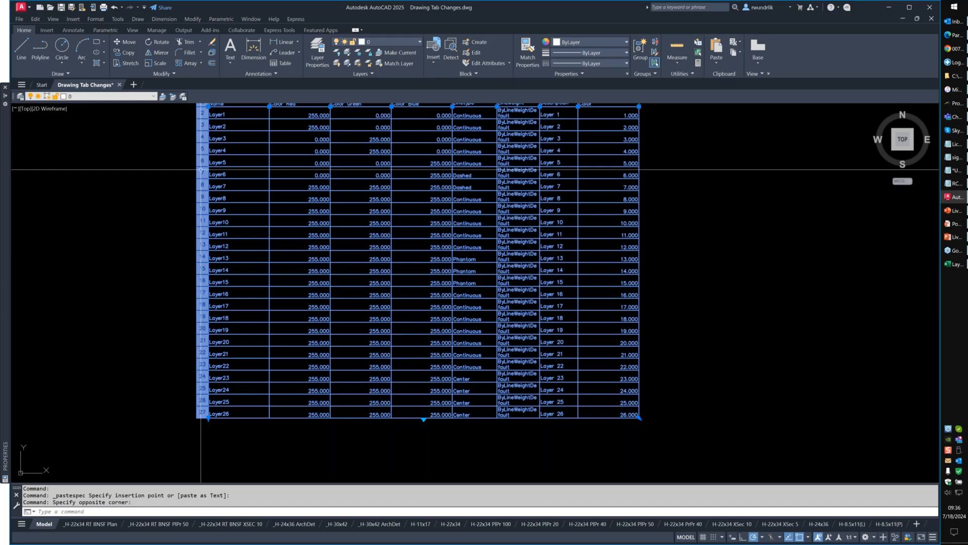
# Step: Examine the Paste Link option with AutoCAD Entities in Paste Special, then cancel the dialog and deselect the table
pyautogui.hotkey('alt', 'Tab')
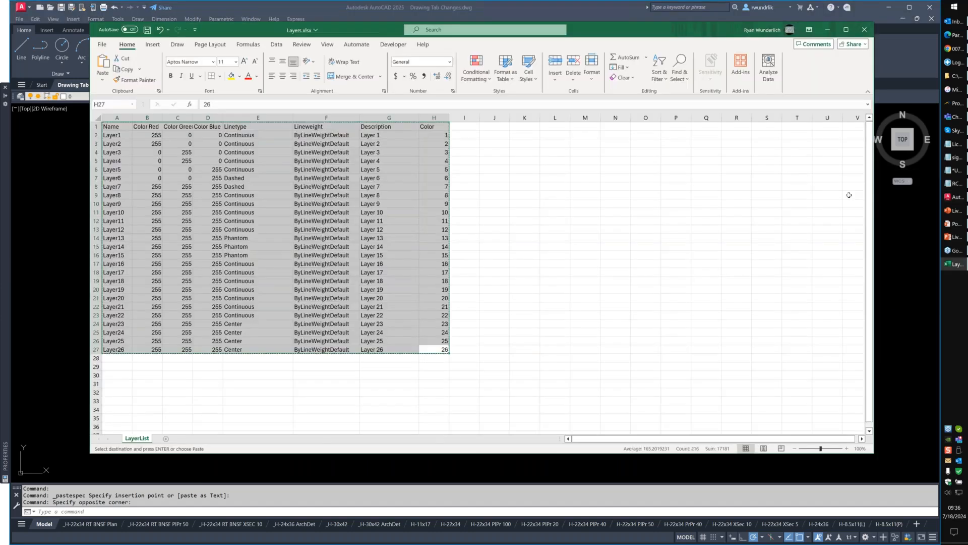
pyautogui.hotkey('alt', 'Tab')
pyautogui.click(716, 61)
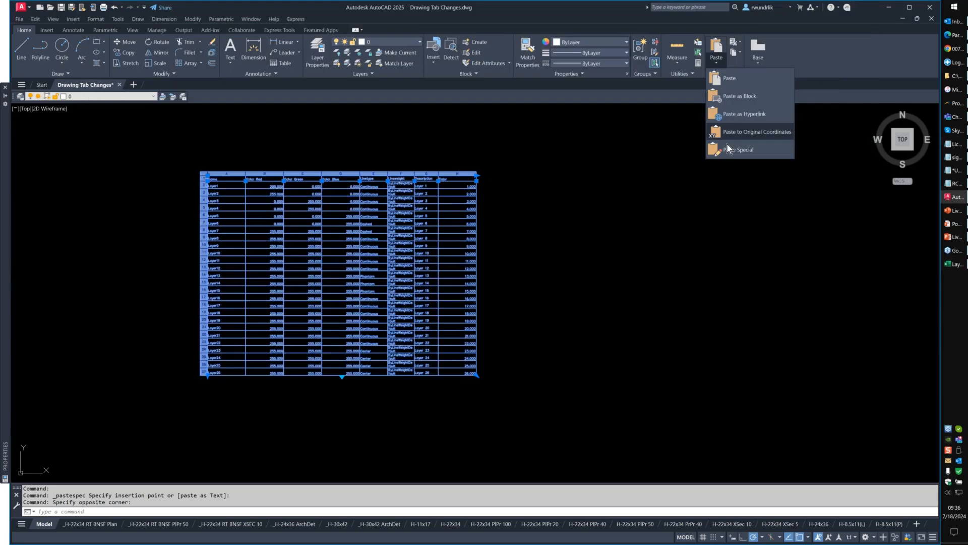
pyautogui.click(727, 149)
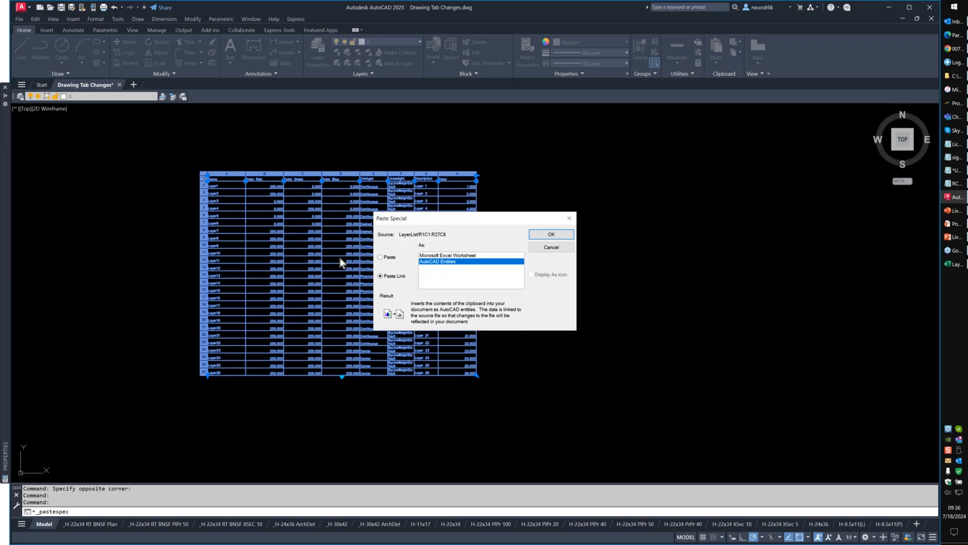
pyautogui.click(564, 250)
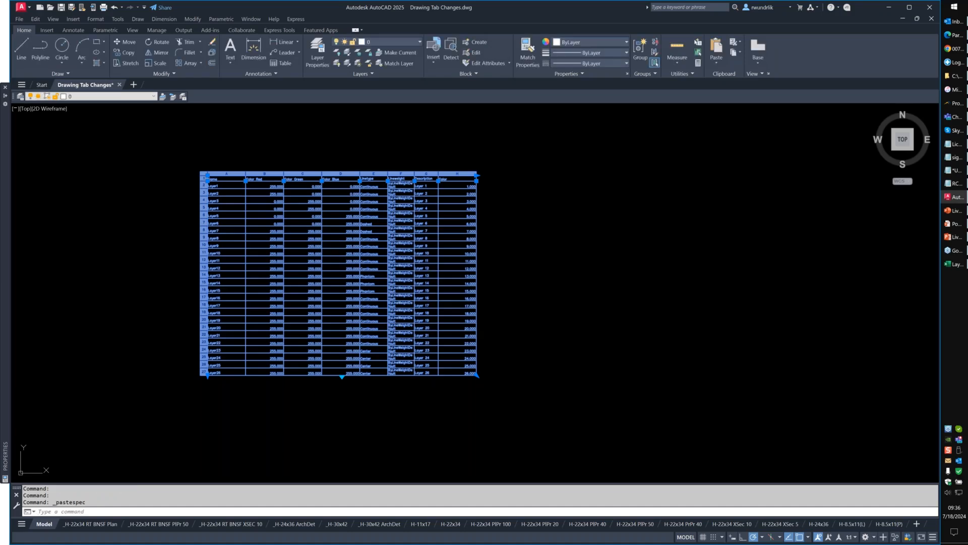
pyautogui.press('Escape')
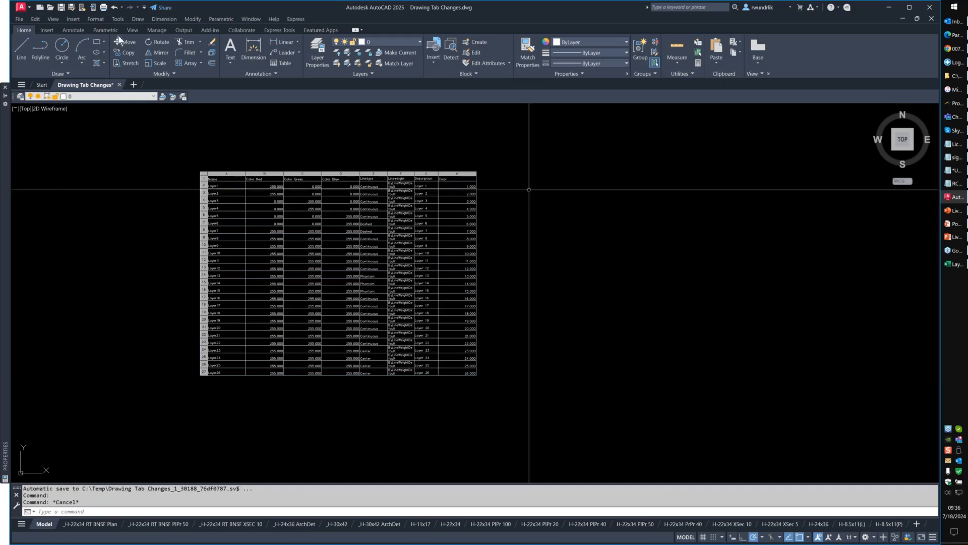
# Step: Show the annotation tools for tables and data links, and select the pasted layer table
pyautogui.click(73, 29)
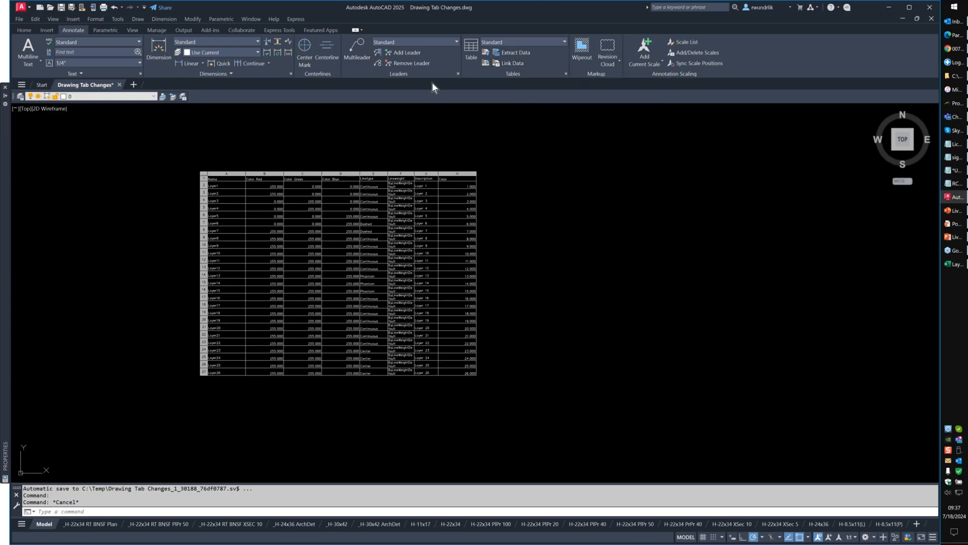
pyautogui.scroll(-2, 503, 213)
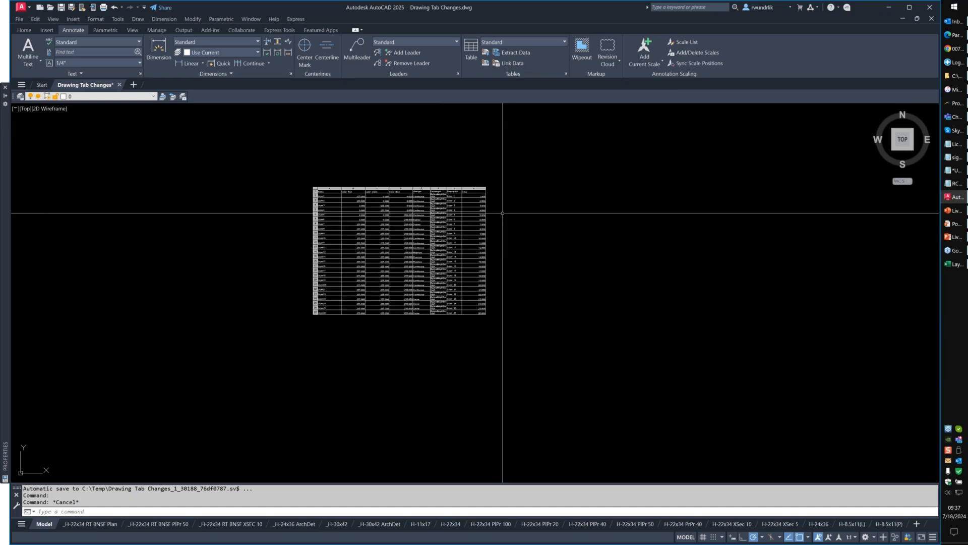
pyautogui.moveTo(503, 214); pyautogui.dragTo(425, 209, button='middle')
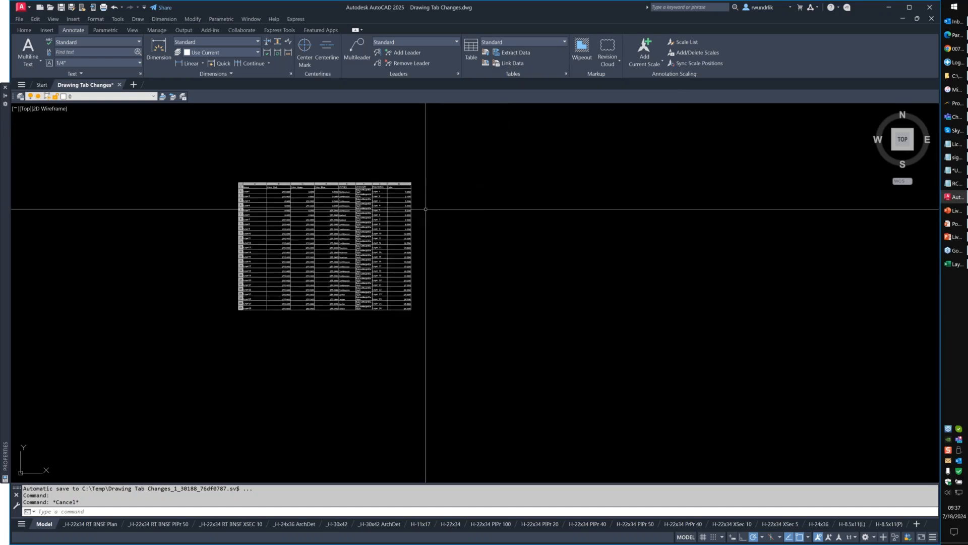
pyautogui.scroll(4, 297, 234)
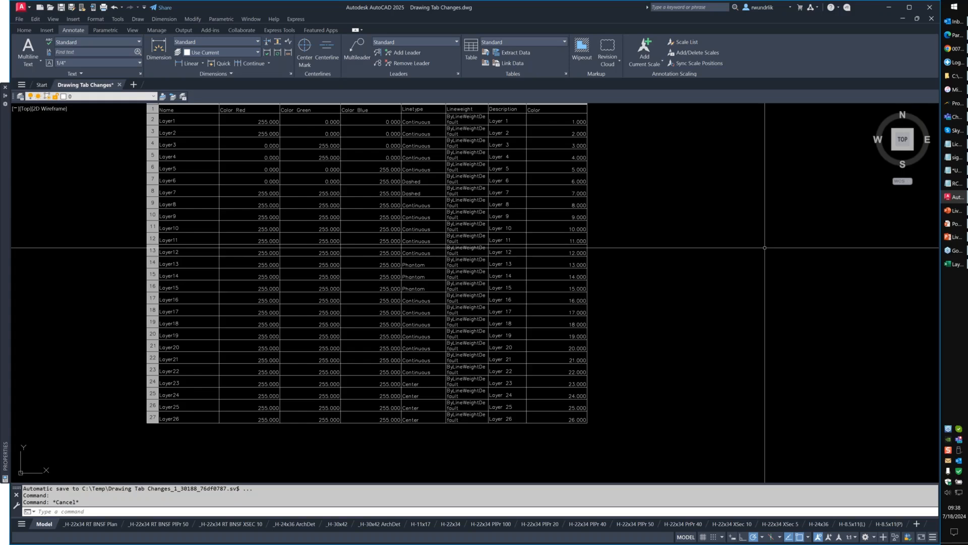
pyautogui.moveTo(765, 247); pyautogui.dragTo(360, 236)
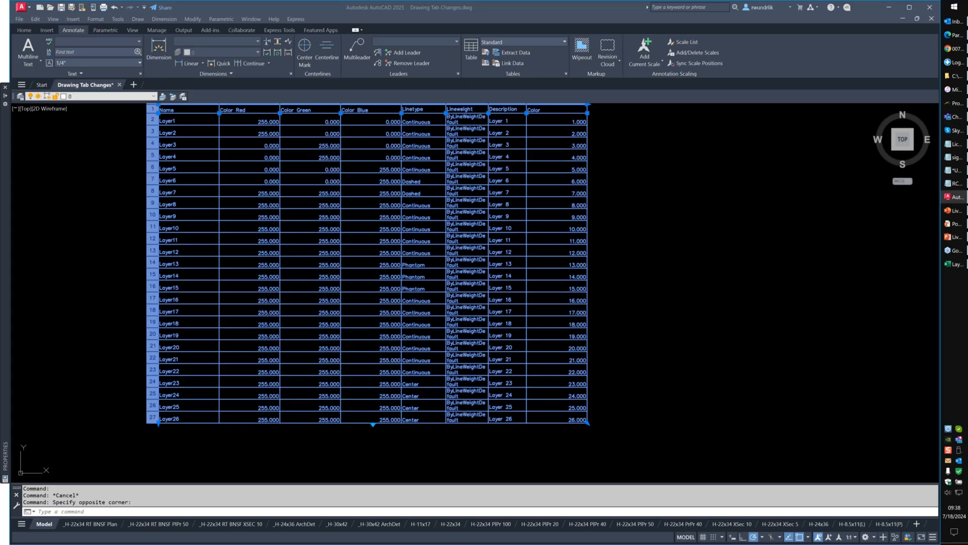
# Step: Minimise File Explorer and set the SCREENMENU system variable to 1 with the expression (setvar "screenmenu" 1)
pyautogui.hotkey('alt', 'Tab')
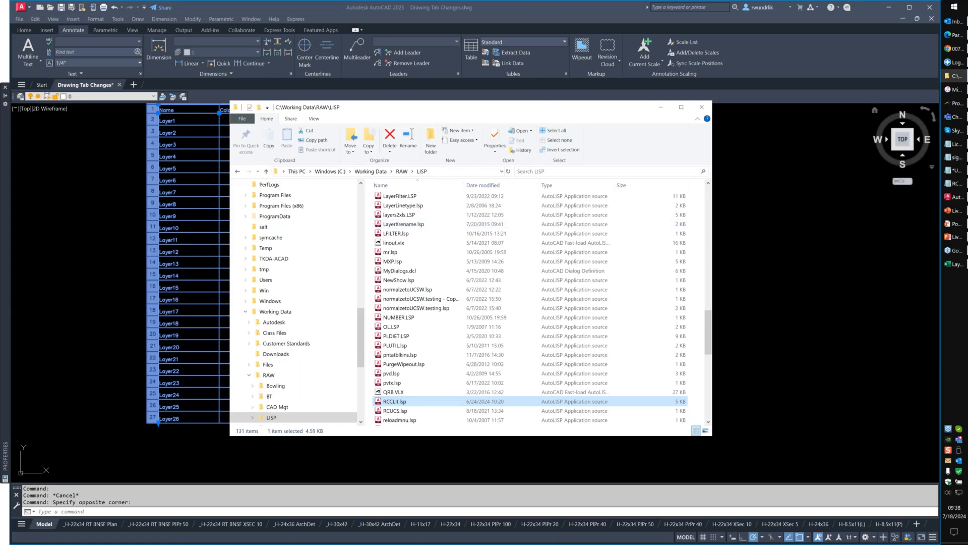
pyautogui.hotkey('alt', 'Tab')
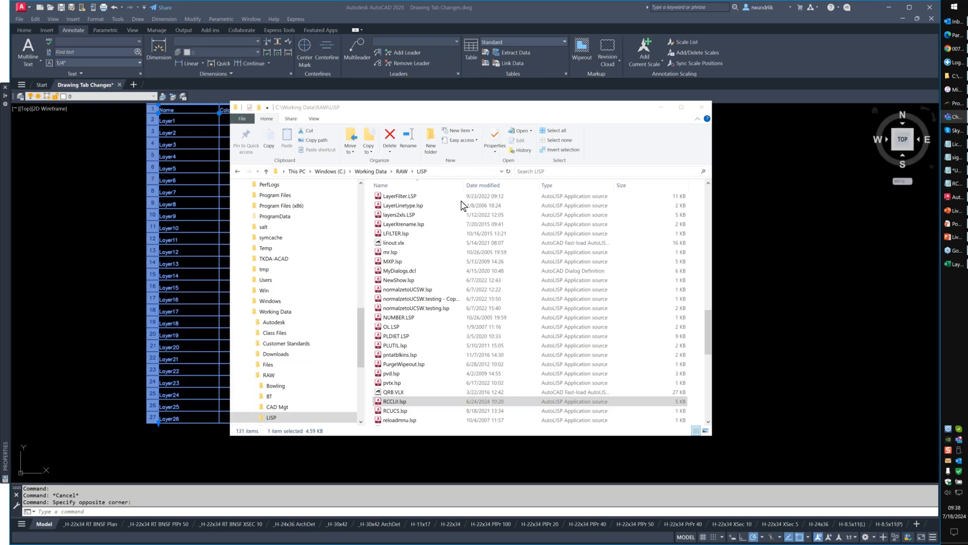
pyautogui.click(659, 119)
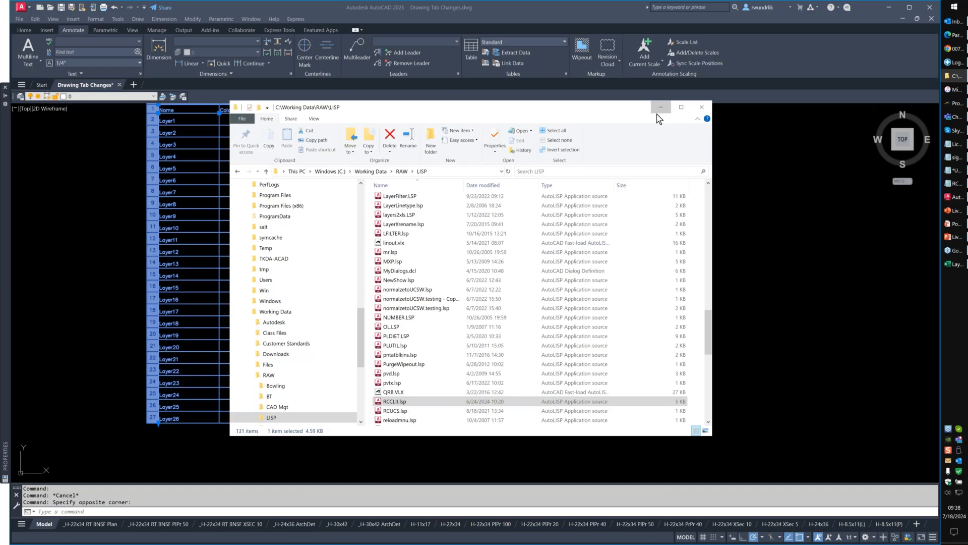
pyautogui.click(659, 110)
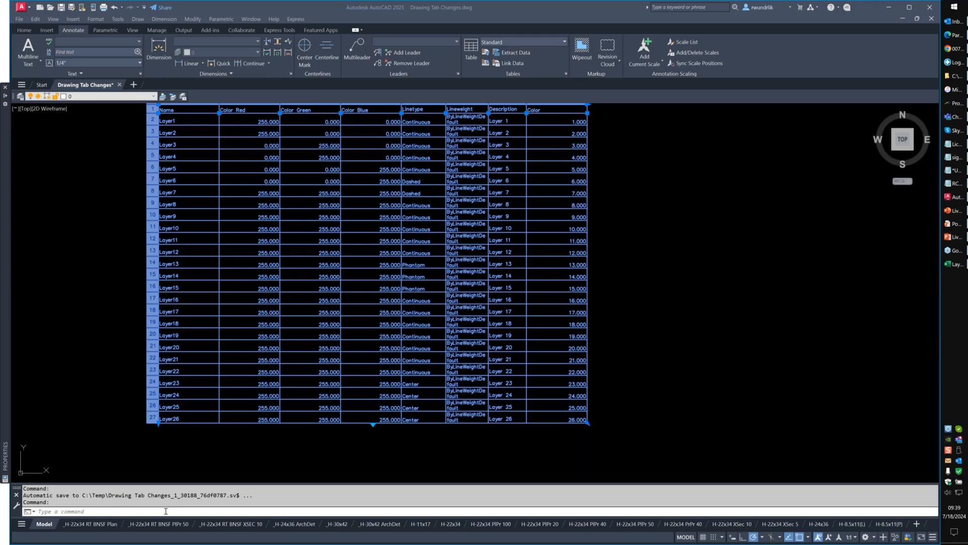
pyautogui.click(166, 511)
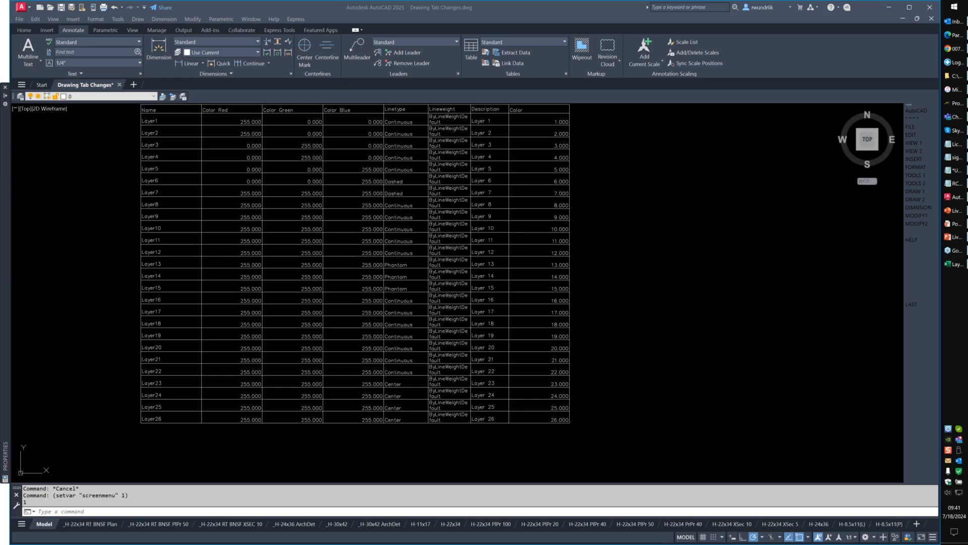
# Step: Open the Linetype cell of the Layer11 row for editing and cancel the edit
pyautogui.click(319, 233)
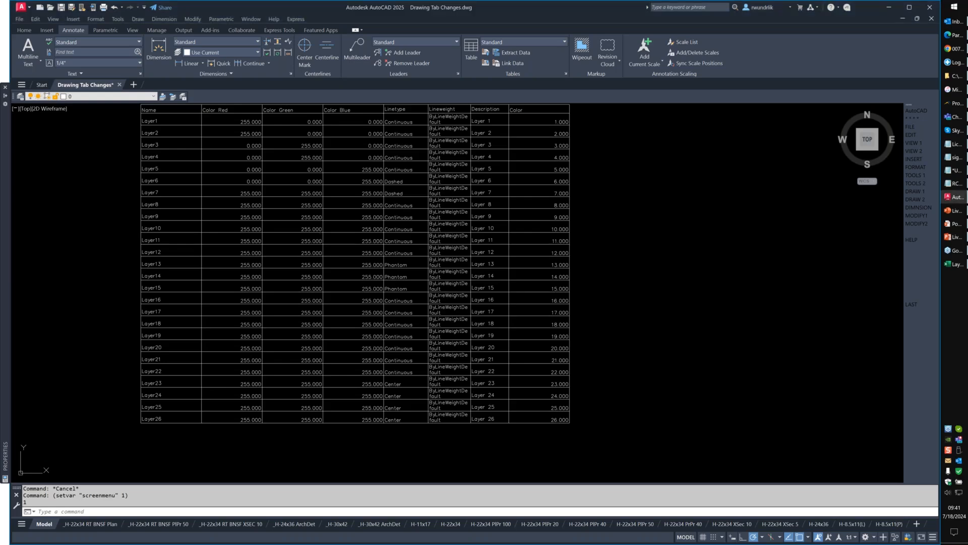
pyautogui.click(353, 238)
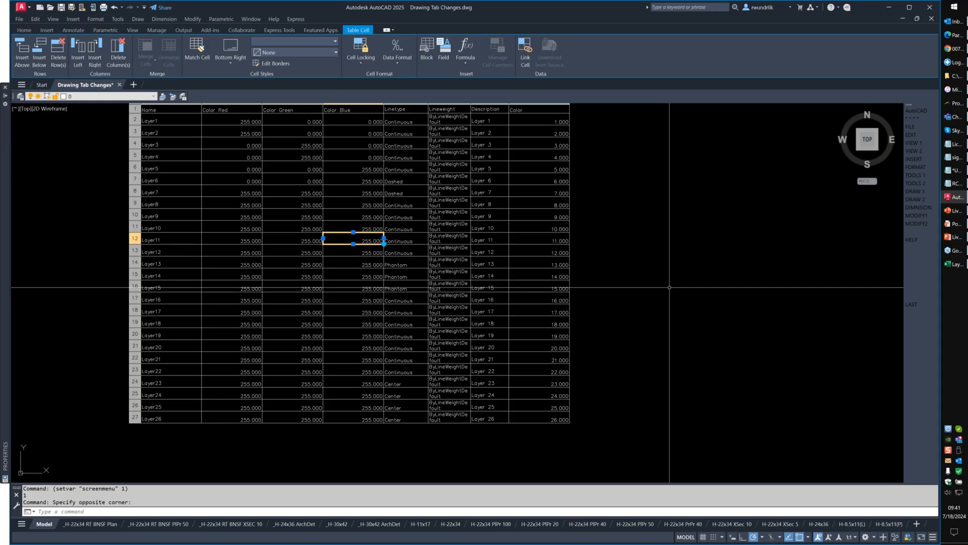
pyautogui.doubleClick(404, 241)
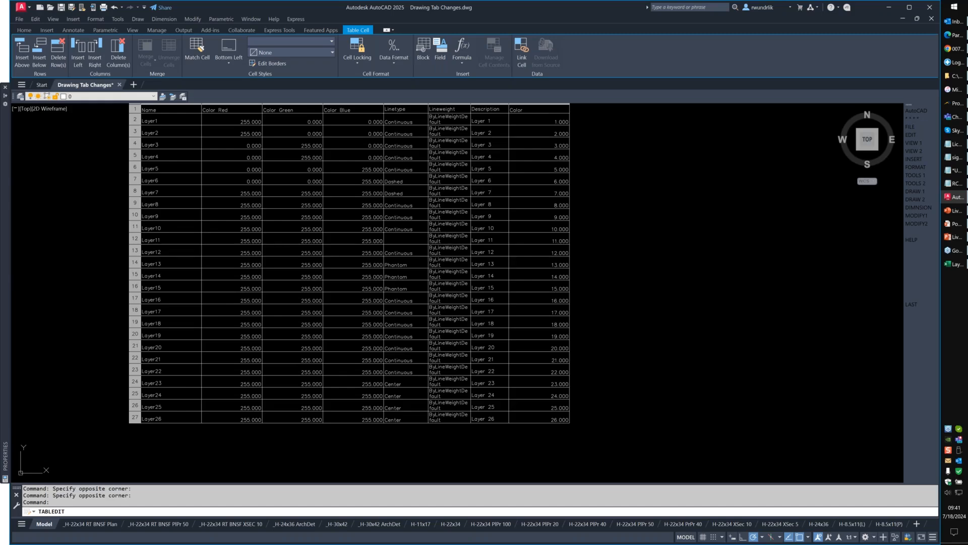
pyautogui.press('Escape')
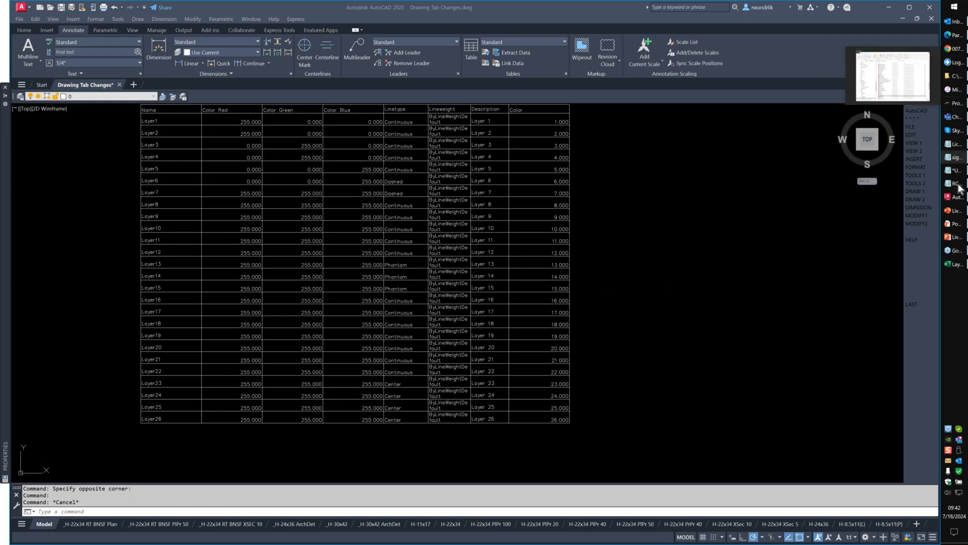
# Step: Find the Snagit 2024 Editor app on the computer and launch it
pyautogui.moveTo(959, 38)
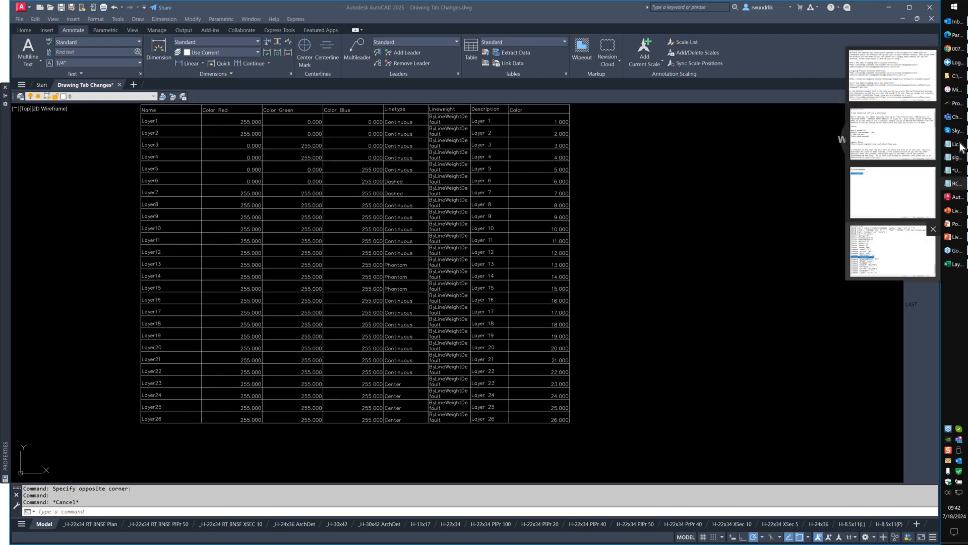
pyautogui.click(954, 6)
pyautogui.write('sna')
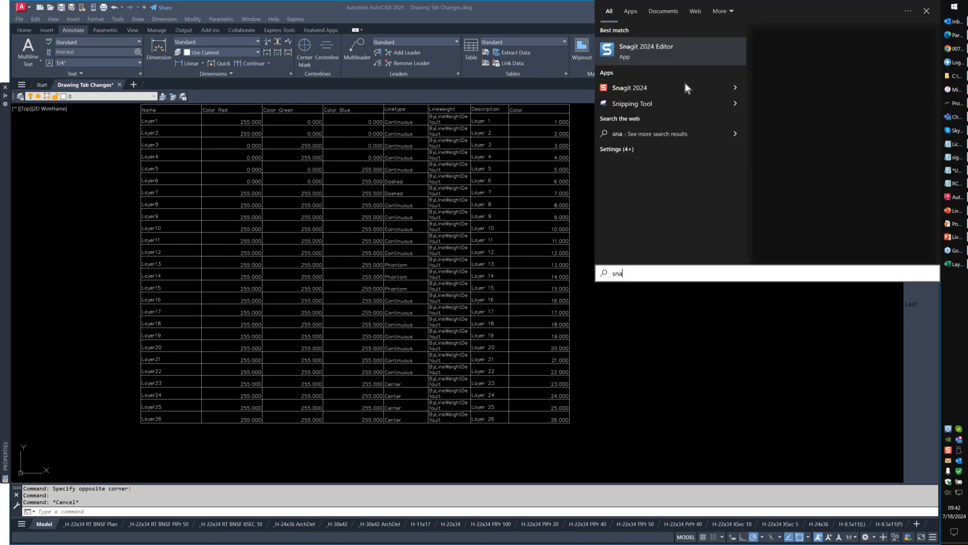
pyautogui.click(640, 53)
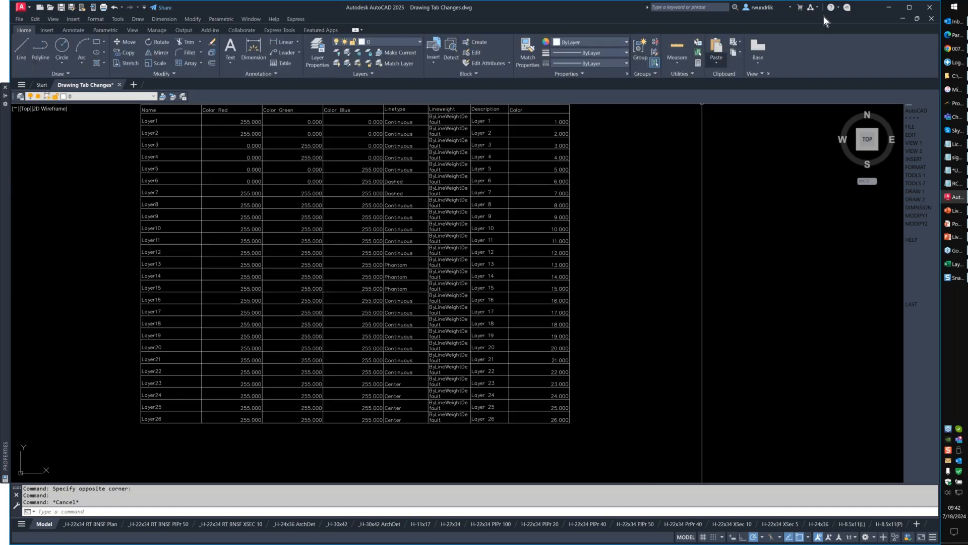
# Step: Paste the clipboard image as a Device Independent Bitmap beside the layer table and show the Plot quality choices in its properties
pyautogui.click(716, 61)
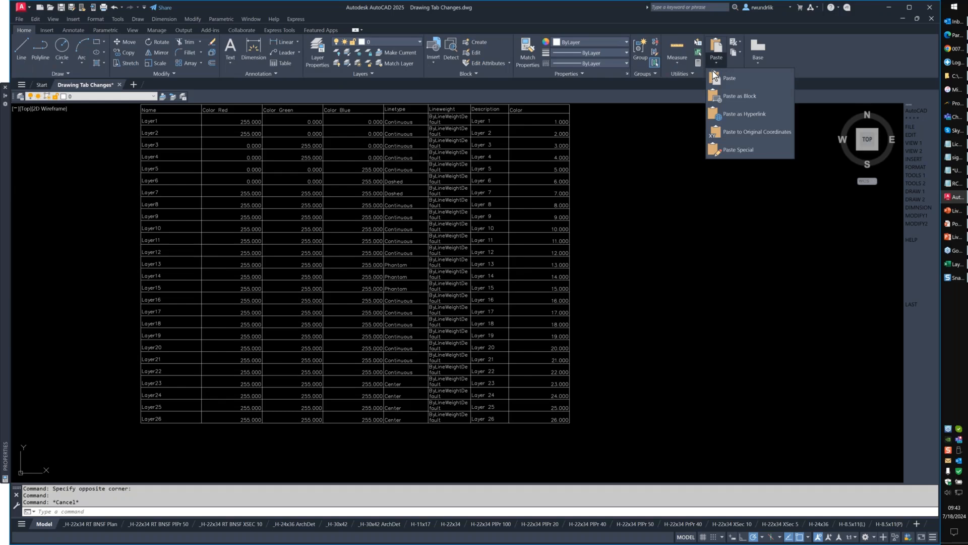
pyautogui.click(738, 150)
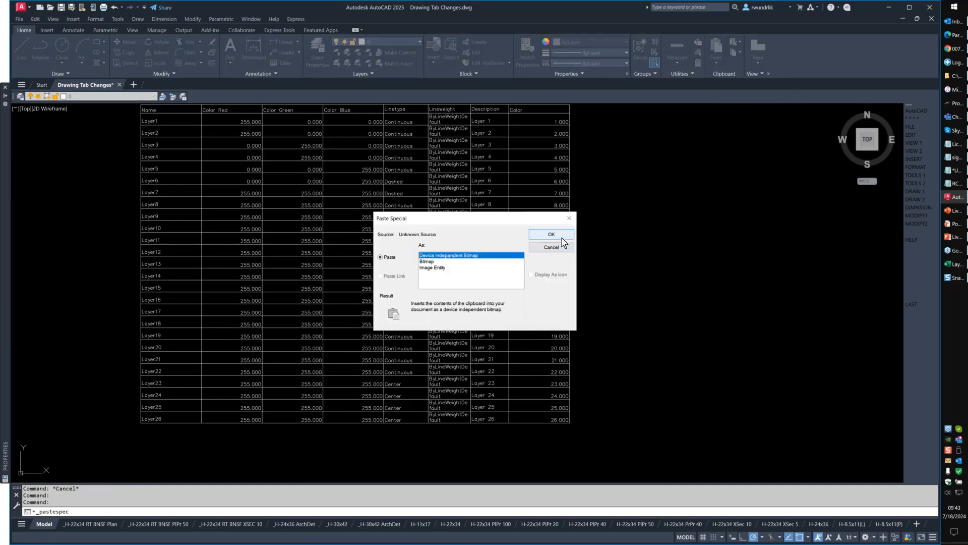
pyautogui.click(559, 236)
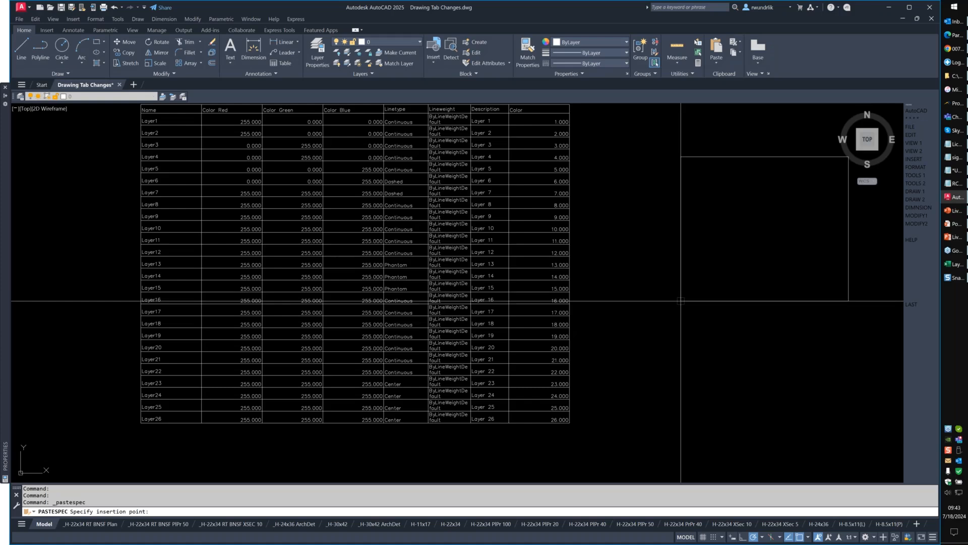
pyautogui.click(640, 328)
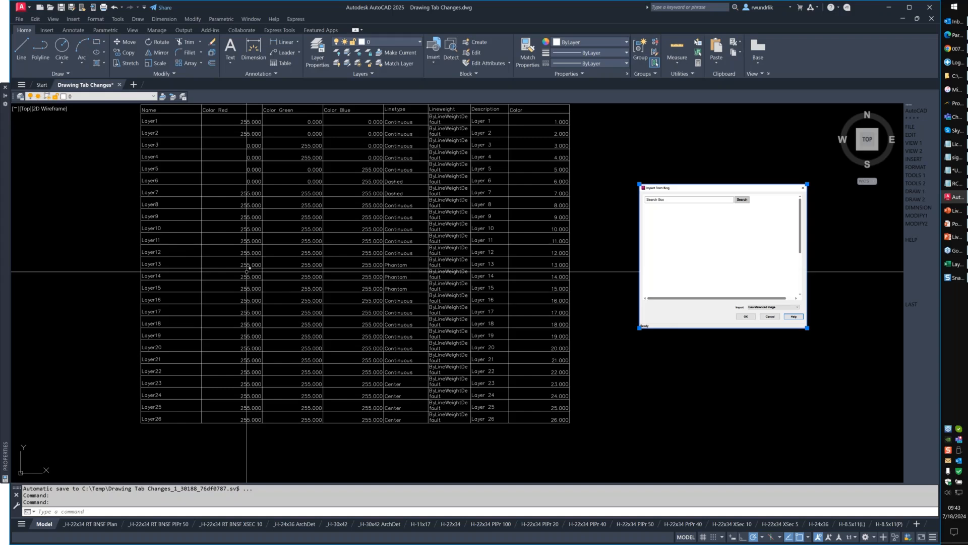
pyautogui.moveTo(32, 95)
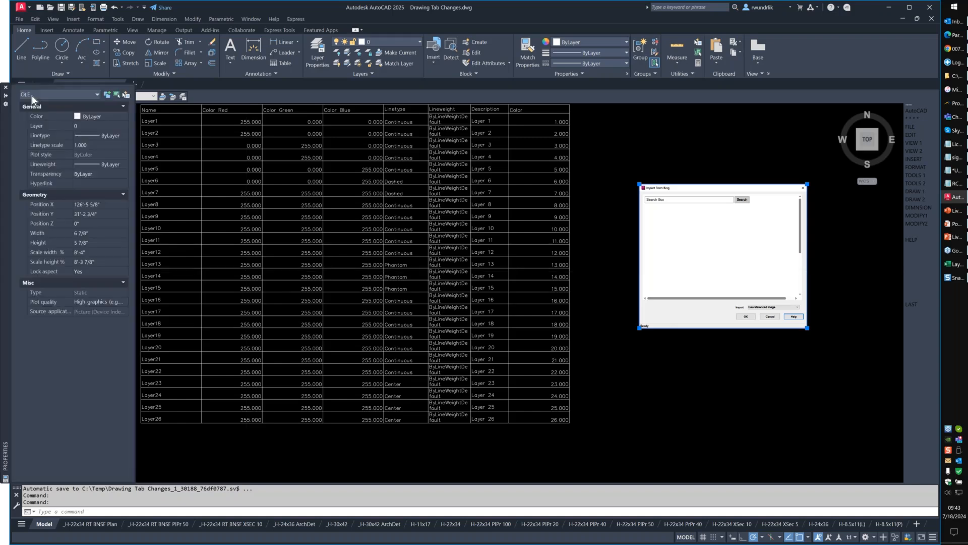
pyautogui.click(124, 305)
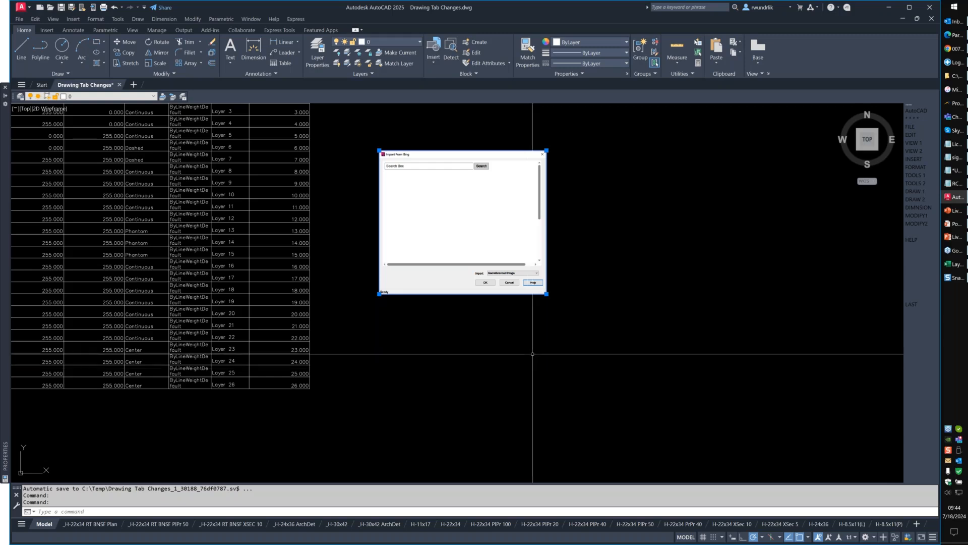
# Step: Look through the list of layers in the drawing, then close it without choosing a layer
pyautogui.hotkey('alt', 'Tab')
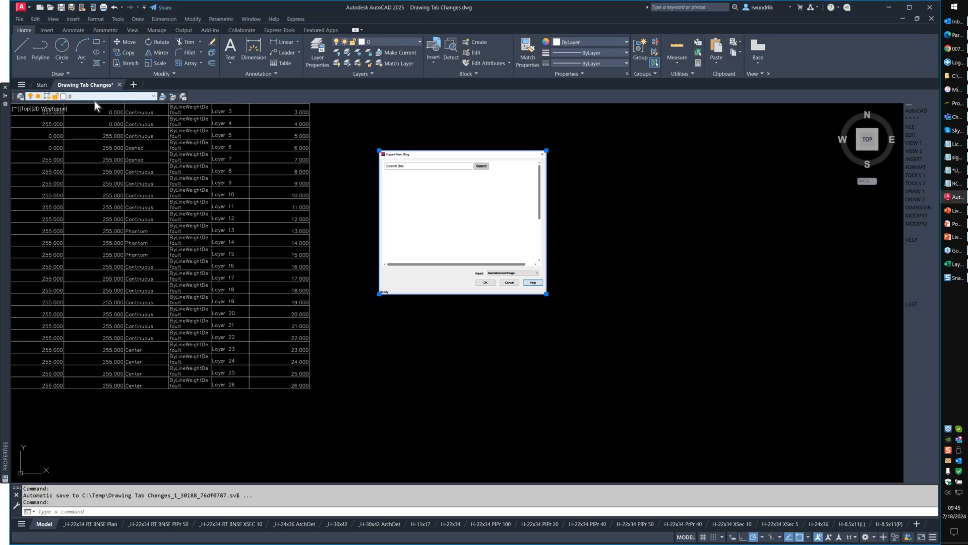
pyautogui.click(154, 96)
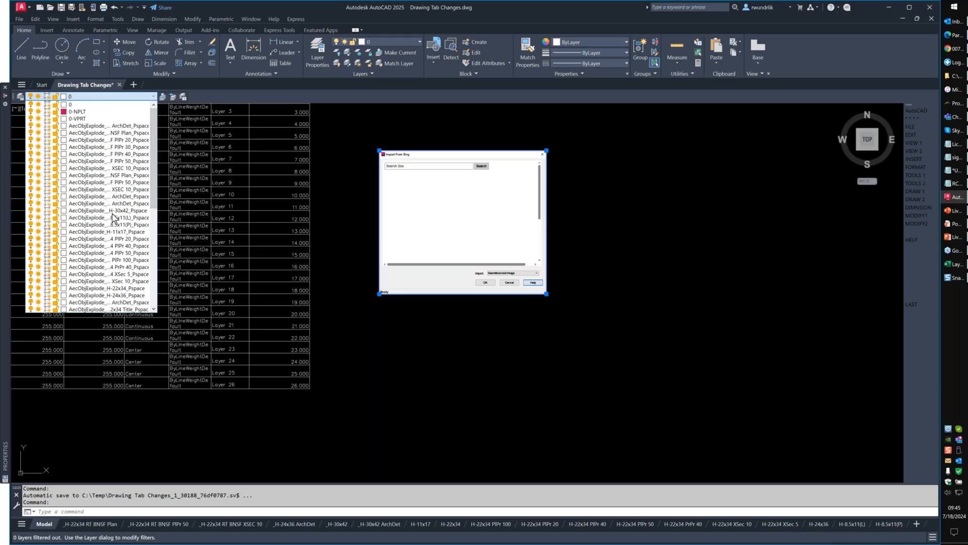
pyautogui.scroll(-4, 103, 162)
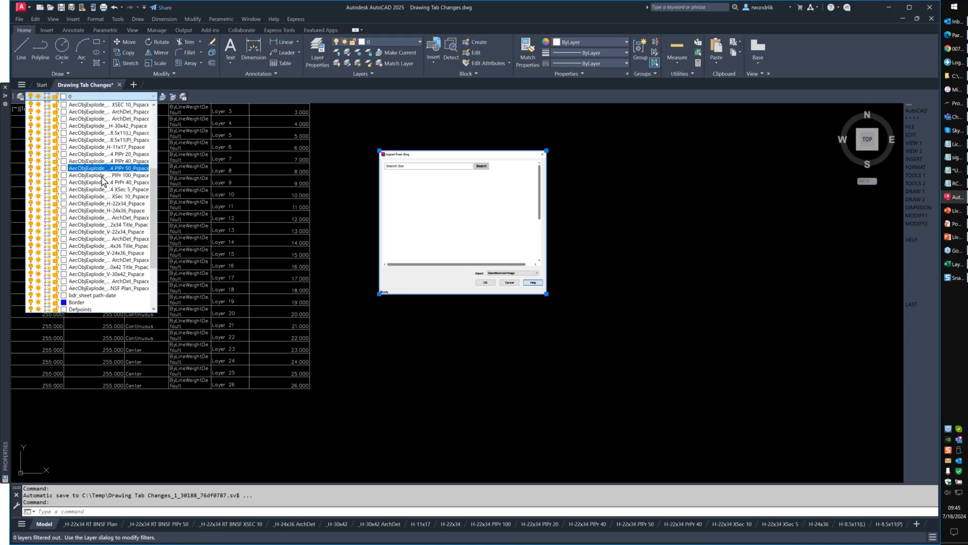
pyautogui.scroll(4, 103, 180)
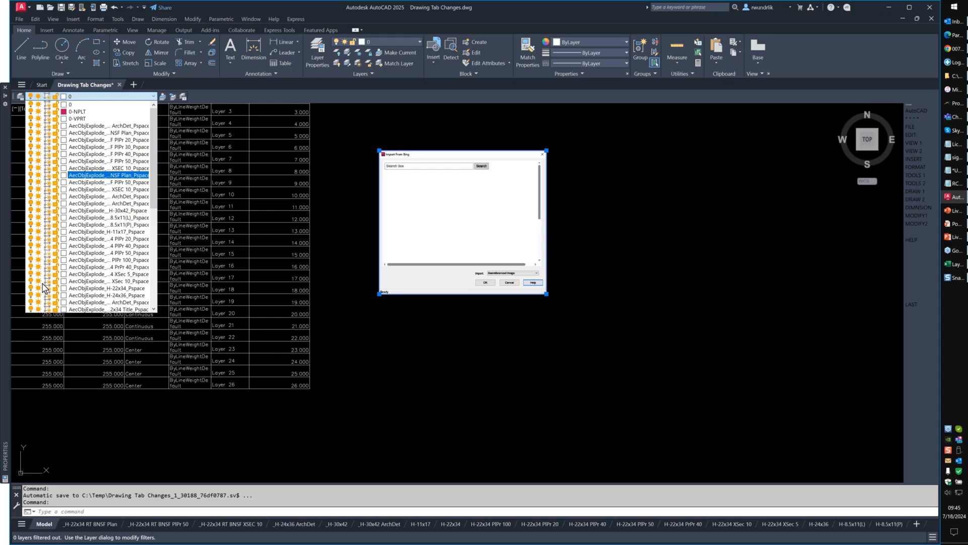
pyautogui.click(477, 346)
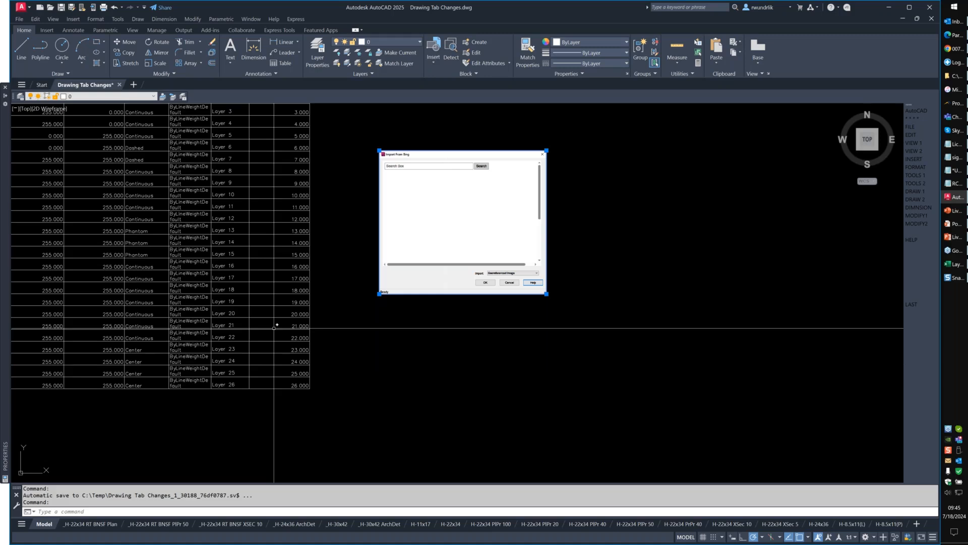
# Step: Examine the layout element settings in the Display options, then cancel the Options dialog
pyautogui.write('options')
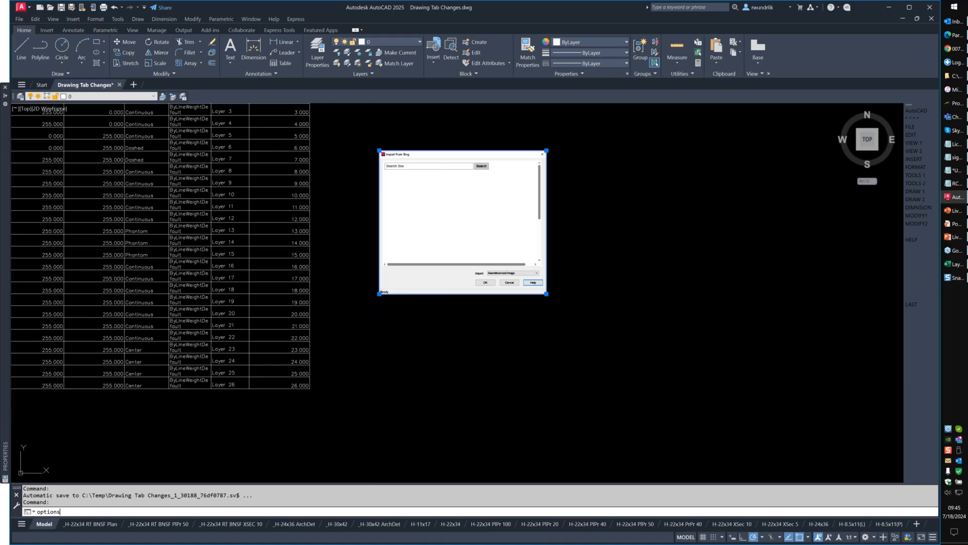
pyautogui.press('Return')
pyautogui.click(286, 142)
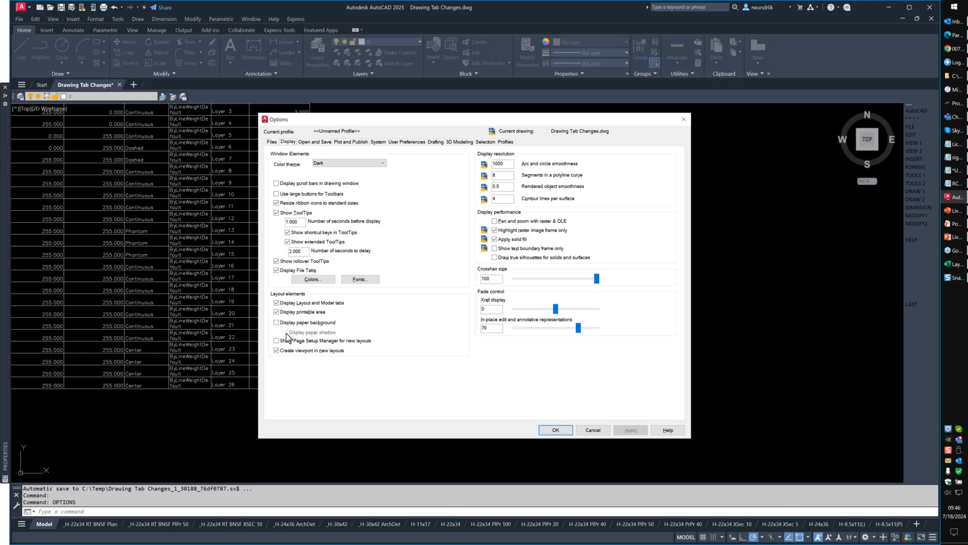
pyautogui.click(594, 431)
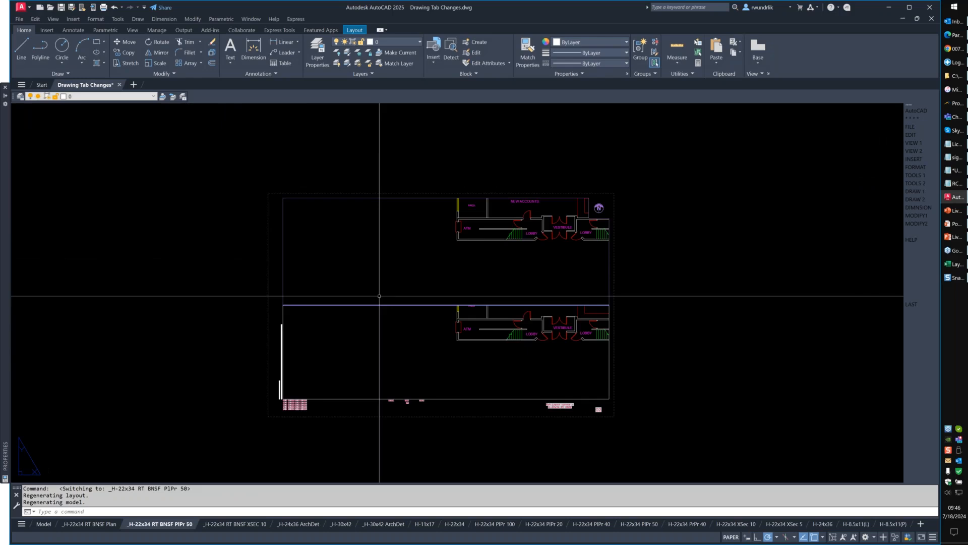
# Step: Review the layout element display options while in the _H-22x34 RT BNSF PlPr 50 layout
pyautogui.moveTo(379, 295); pyautogui.dragTo(328, 287, button='middle')
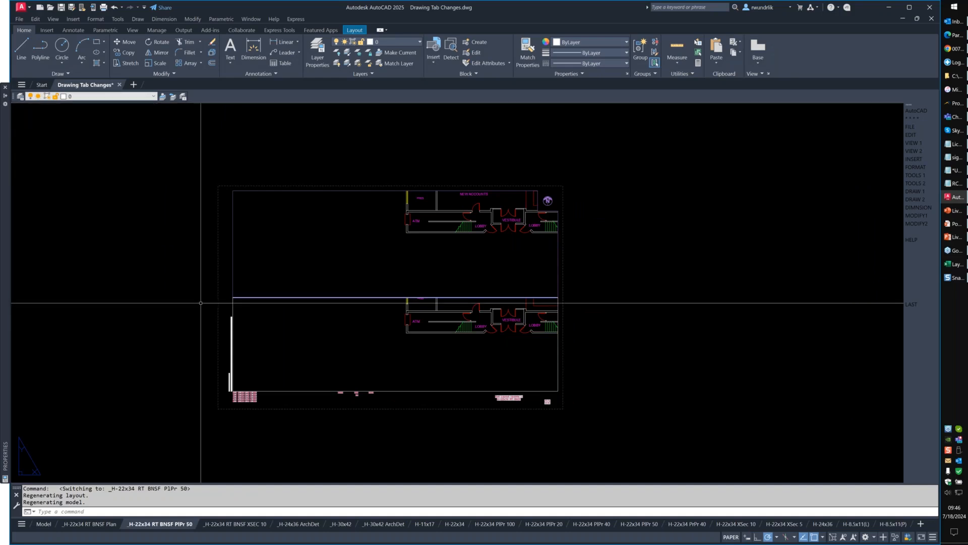
pyautogui.write('options')
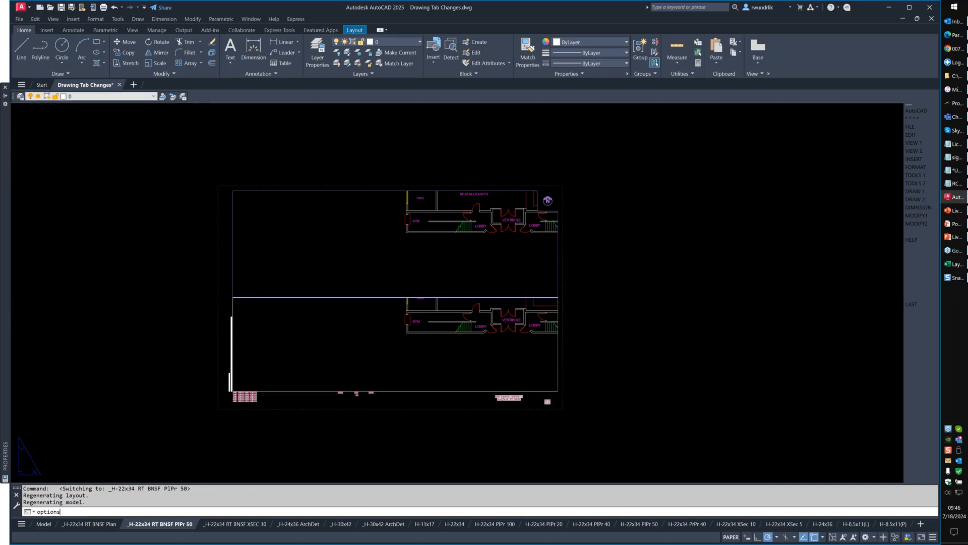
pyautogui.press('Return')
pyautogui.click(288, 142)
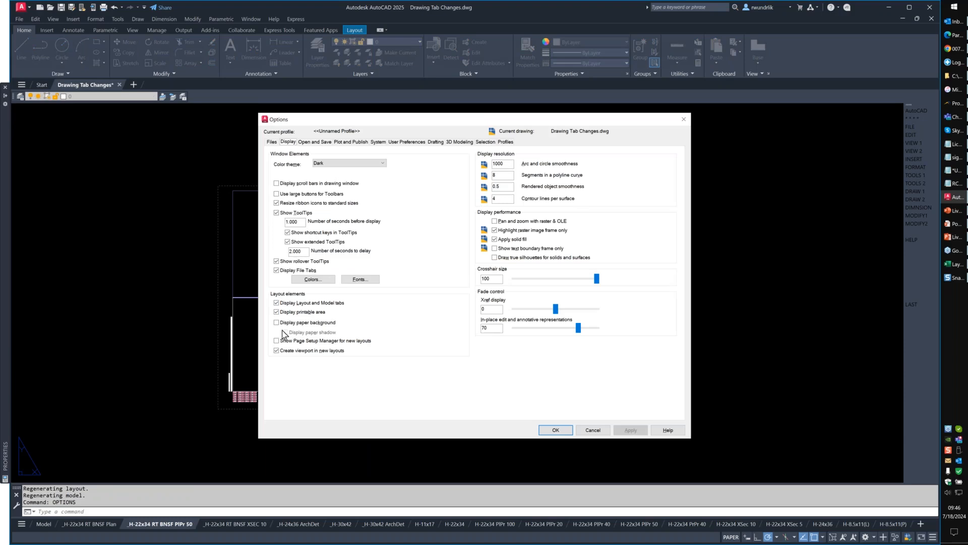
# Step: Examine the System options and the detailed 2D display settings in Graphics Performance, then close the Graphics Performance dialog
pyautogui.click(378, 142)
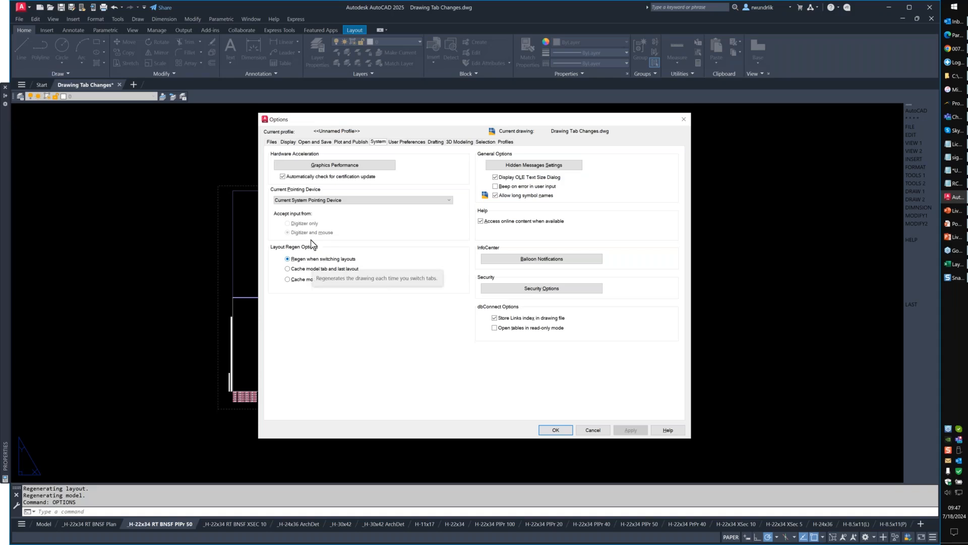
pyautogui.click(366, 168)
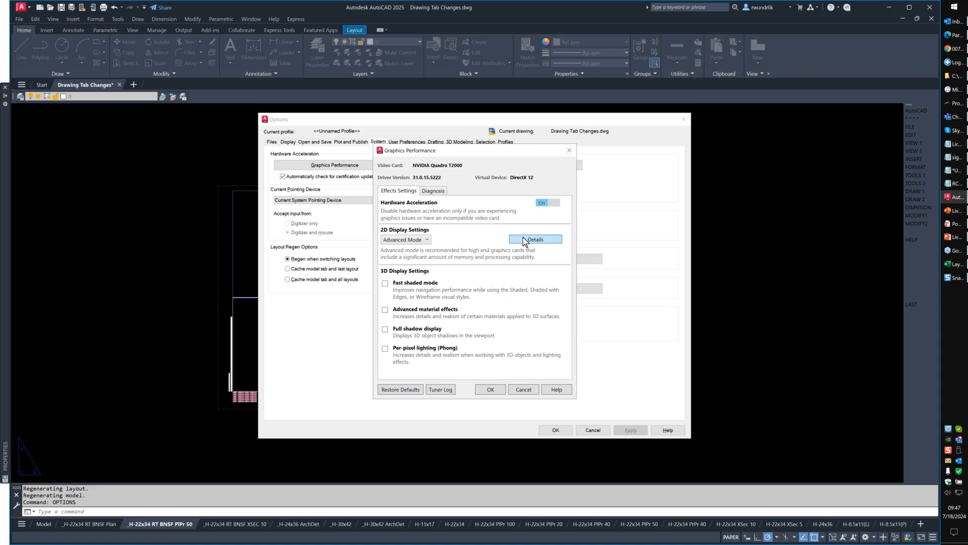
pyautogui.click(525, 240)
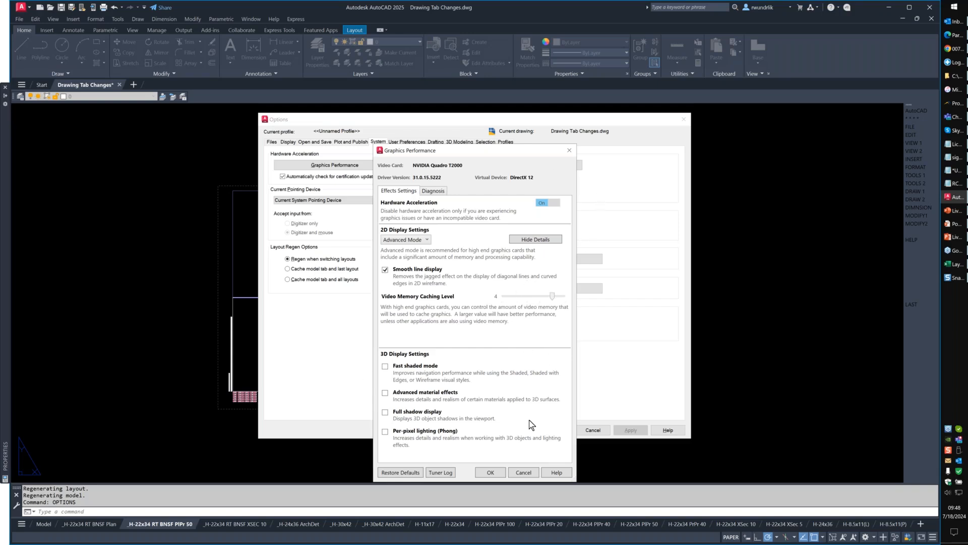
pyautogui.click(569, 151)
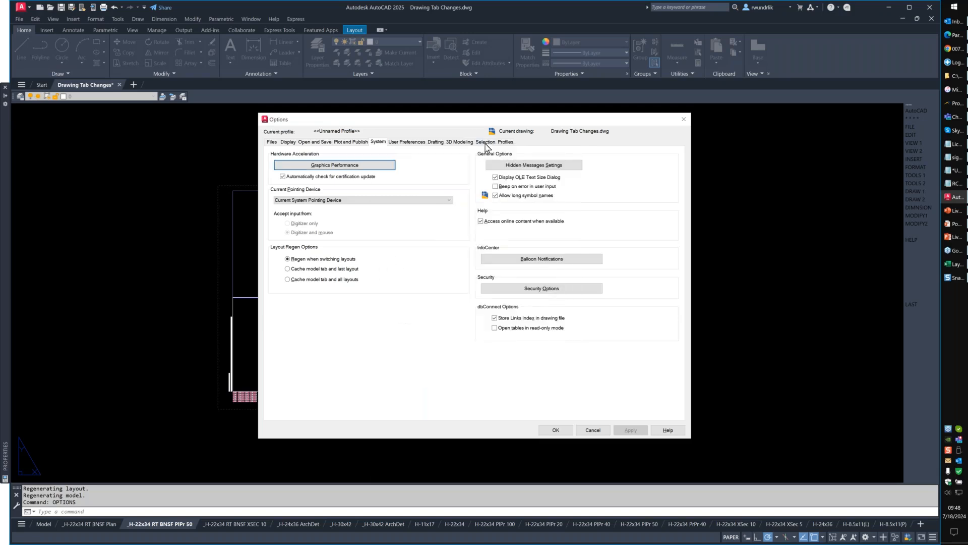
# Step: Turn on selection preview both when a command is active and when no command is active
pyautogui.click(486, 142)
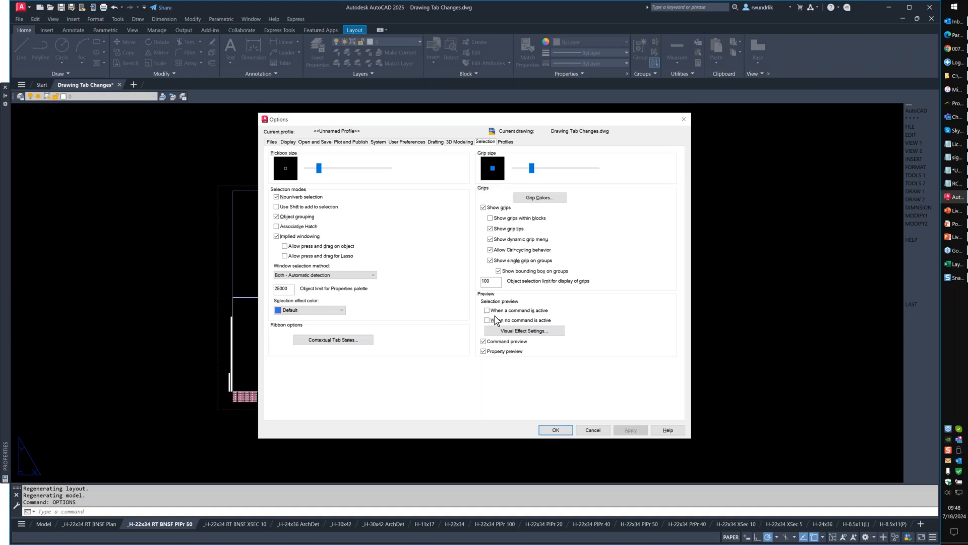
pyautogui.click(555, 429)
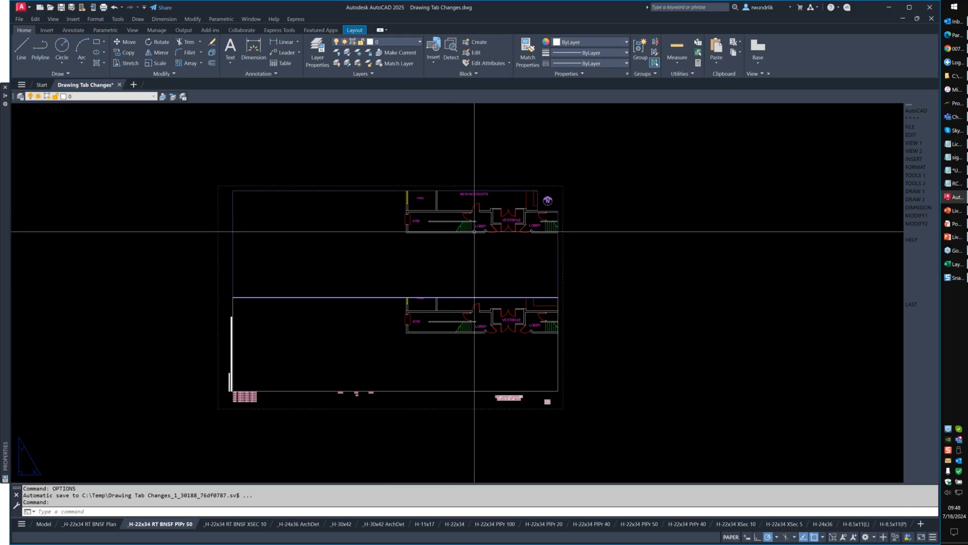
pyautogui.press('Return')
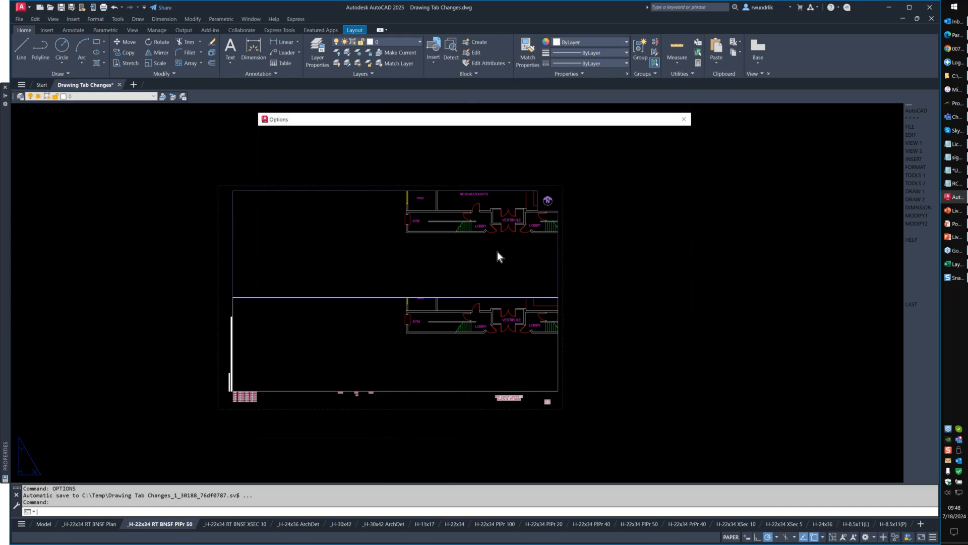
pyautogui.click(484, 142)
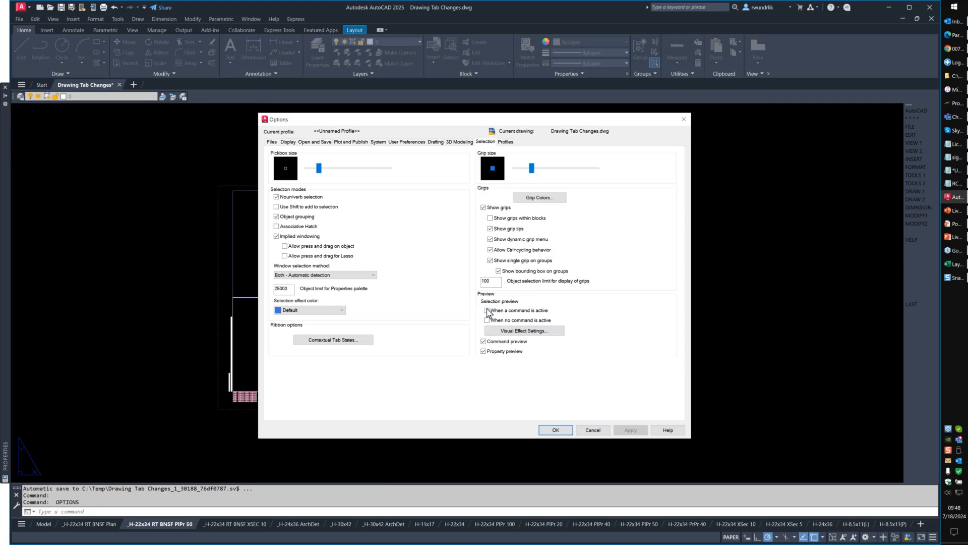
pyautogui.click(555, 430)
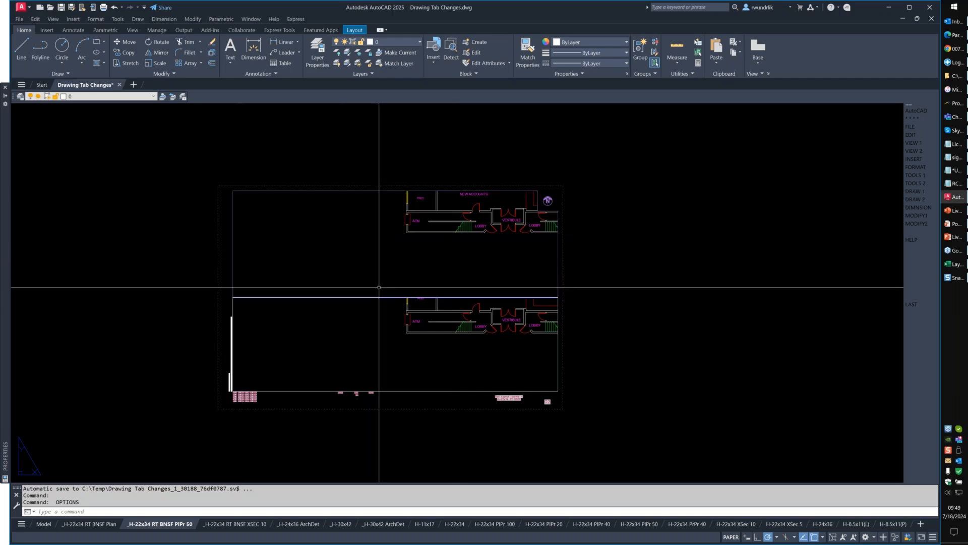
# Step: Turn off selection preview for both active-command and no-command states, apply the change, and close the Options dialog
pyautogui.write('optio')
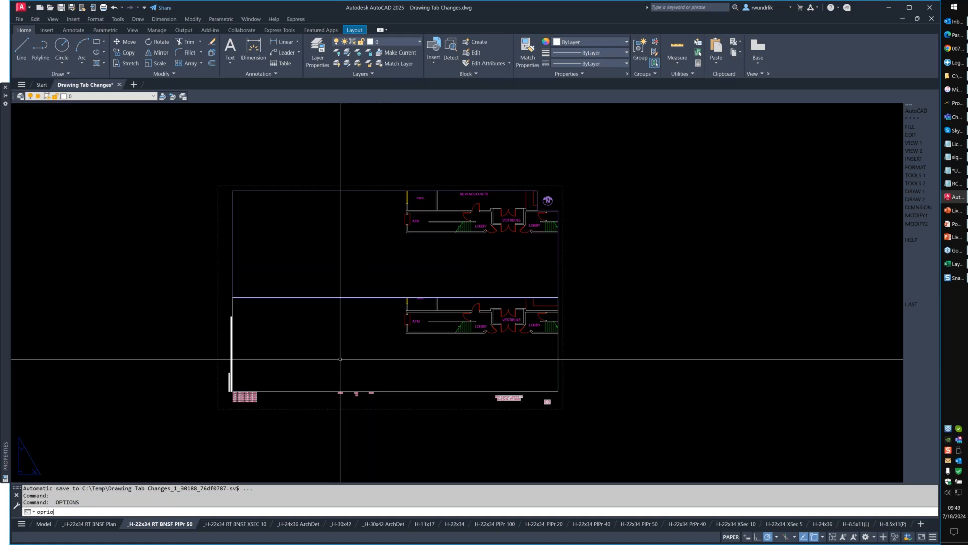
pyautogui.press('Escape')
pyautogui.press('Escape')
pyautogui.write('optionsa')
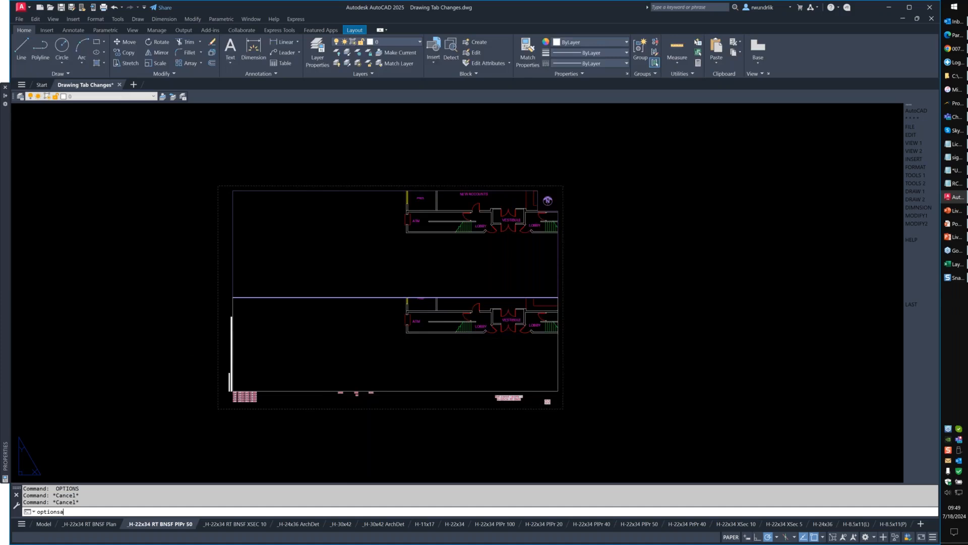
pyautogui.press('Return')
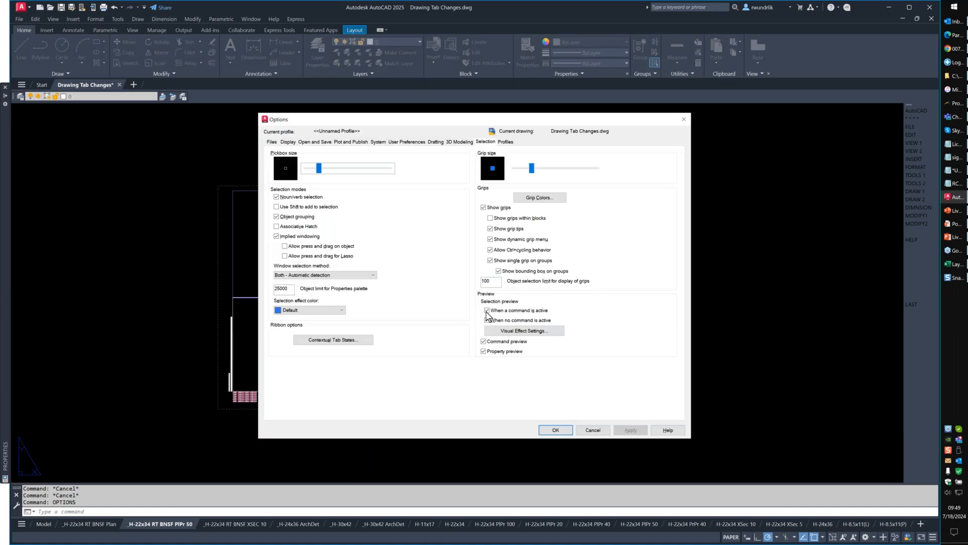
pyautogui.click(487, 320)
pyautogui.click(628, 431)
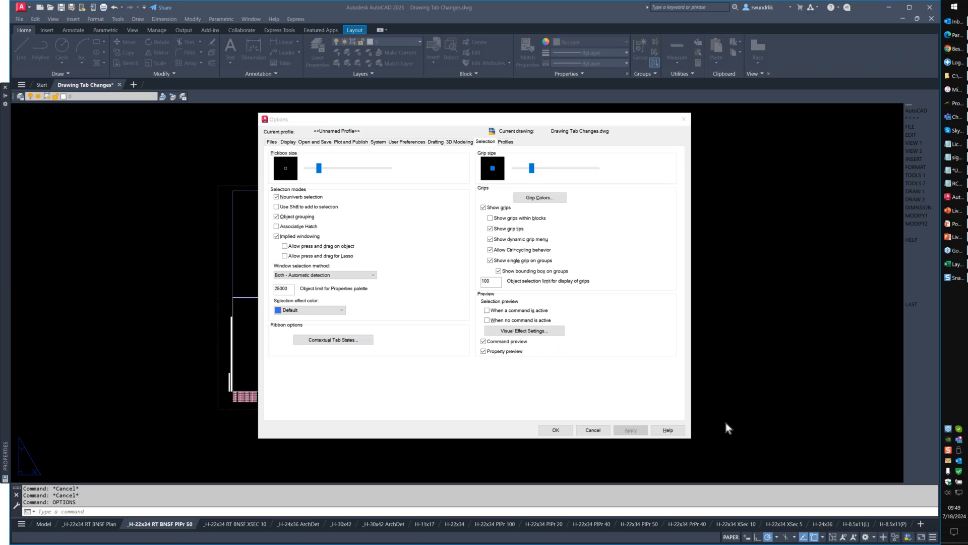
pyautogui.click(586, 431)
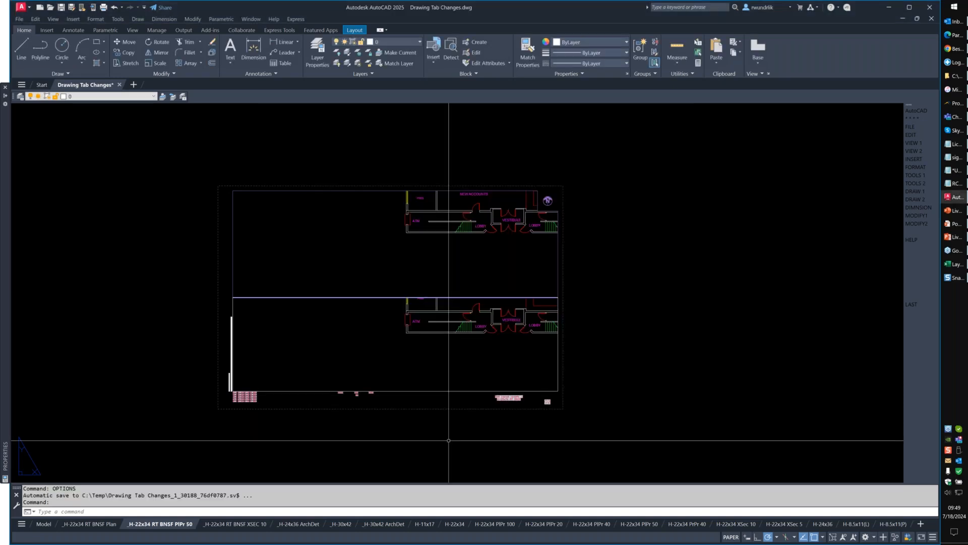
# Step: Check the current value of the XREFREGAPPCTL system variable at the command prompt, then cancel without entering a new one
pyautogui.write('xrefregappctl')
pyautogui.press('Return')
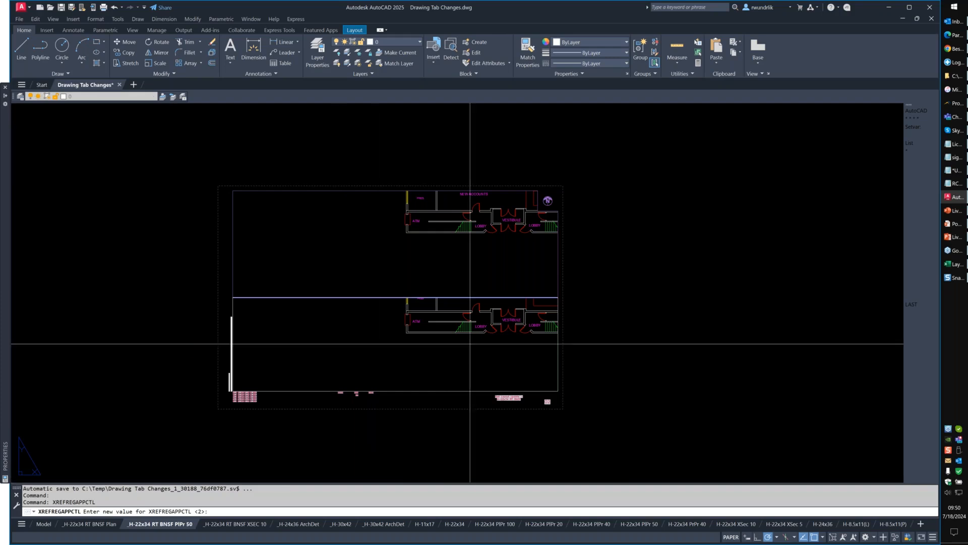
pyautogui.press('Escape')
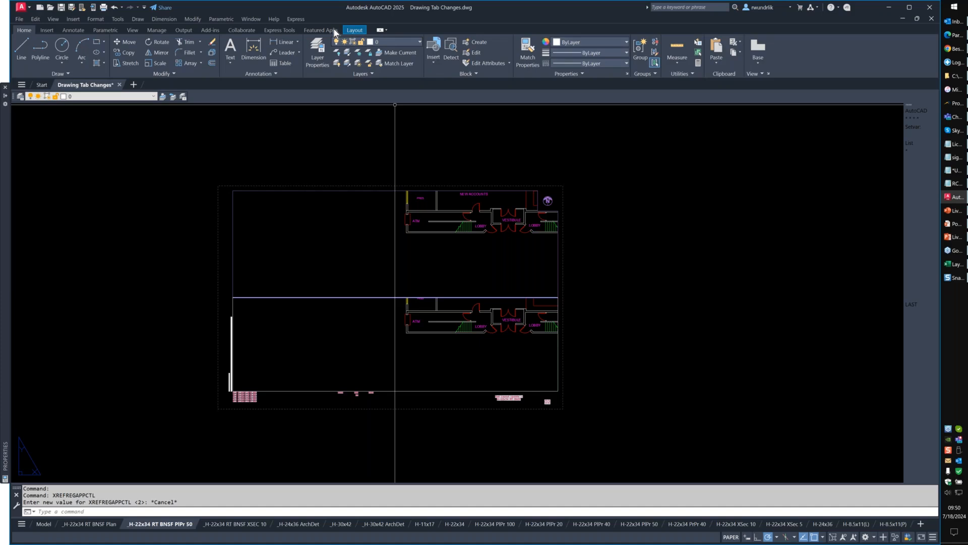
# Step: Filter the System Variables editor for xref* and read the description of XREFOVERRIDE, including its value 0 behavior
pyautogui.click(530, 63)
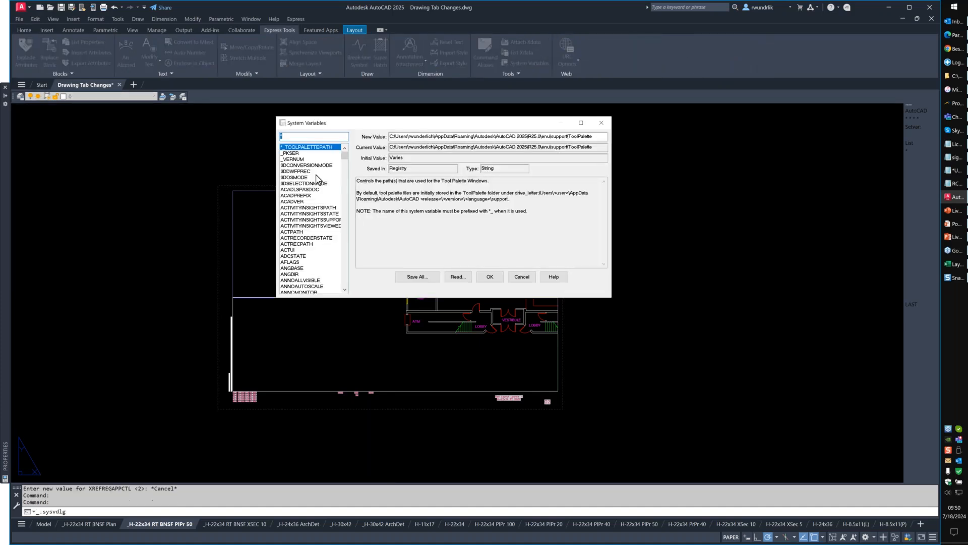
pyautogui.write('xref')
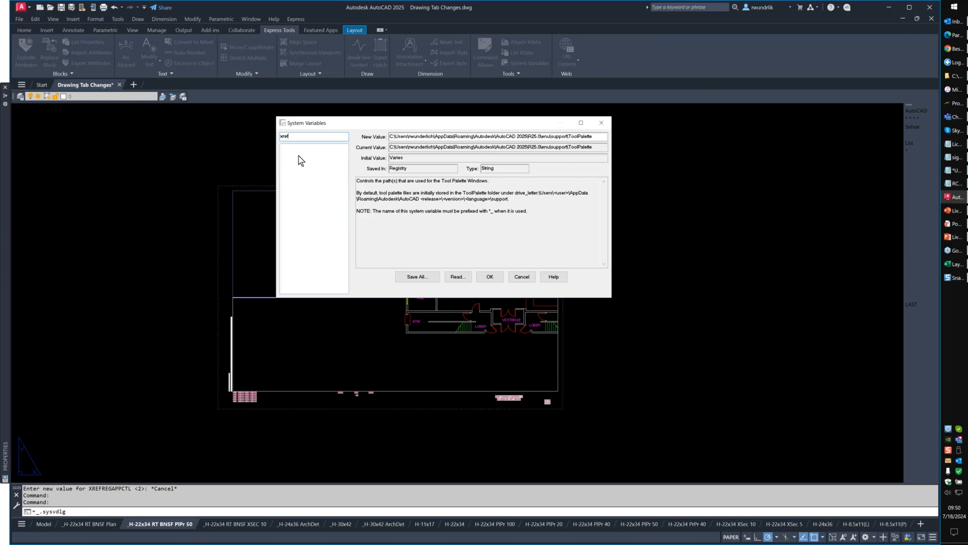
pyautogui.write('*')
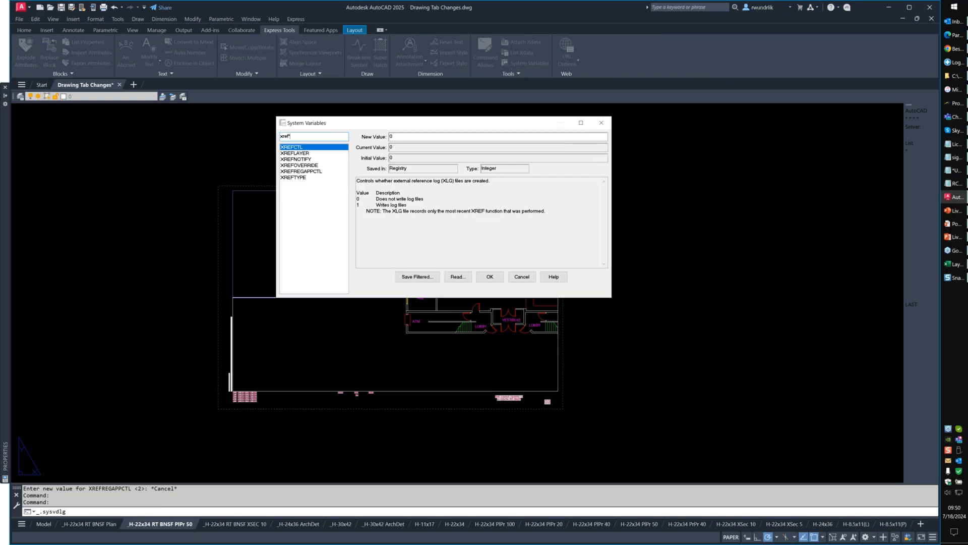
pyautogui.click(308, 167)
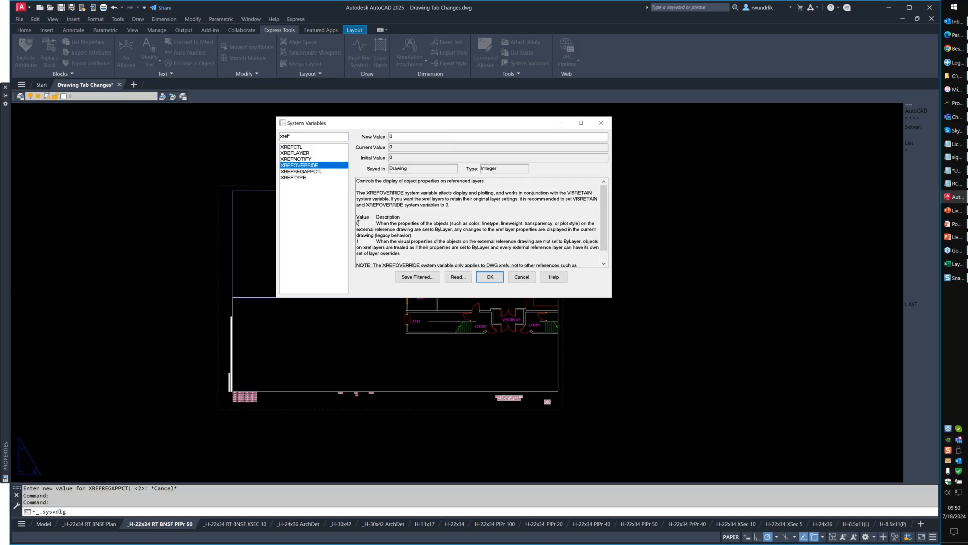
pyautogui.moveTo(358, 224); pyautogui.dragTo(480, 234)
pyautogui.click(399, 158)
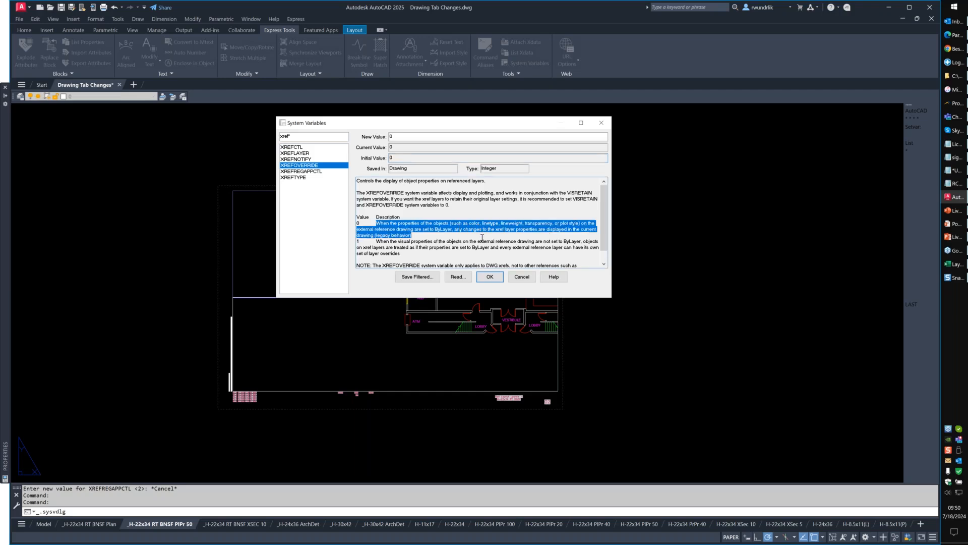
# Step: Read the descriptions of XREFREGAPPCTL values 0, 1 and 2, then close the System Variables editor without changes
pyautogui.click(309, 171)
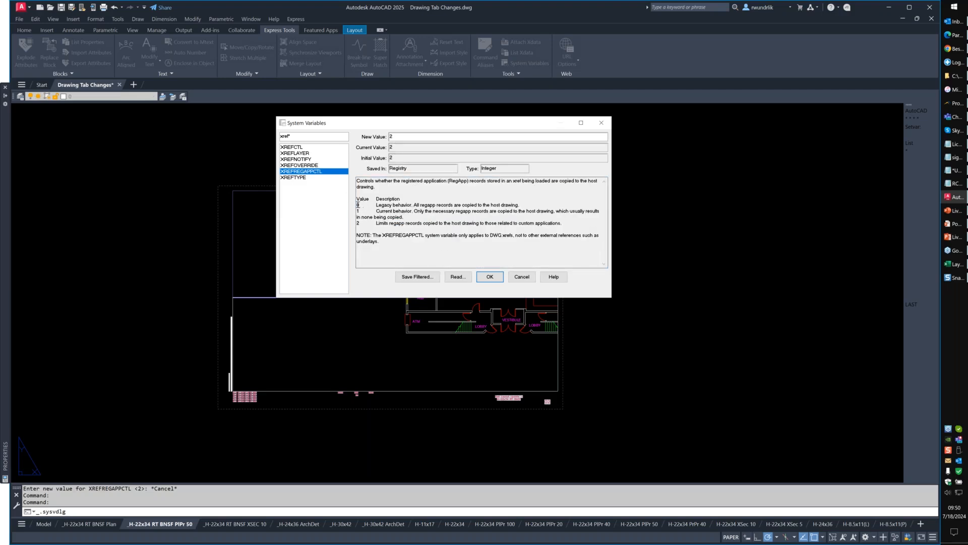
pyautogui.moveTo(357, 205); pyautogui.dragTo(521, 206)
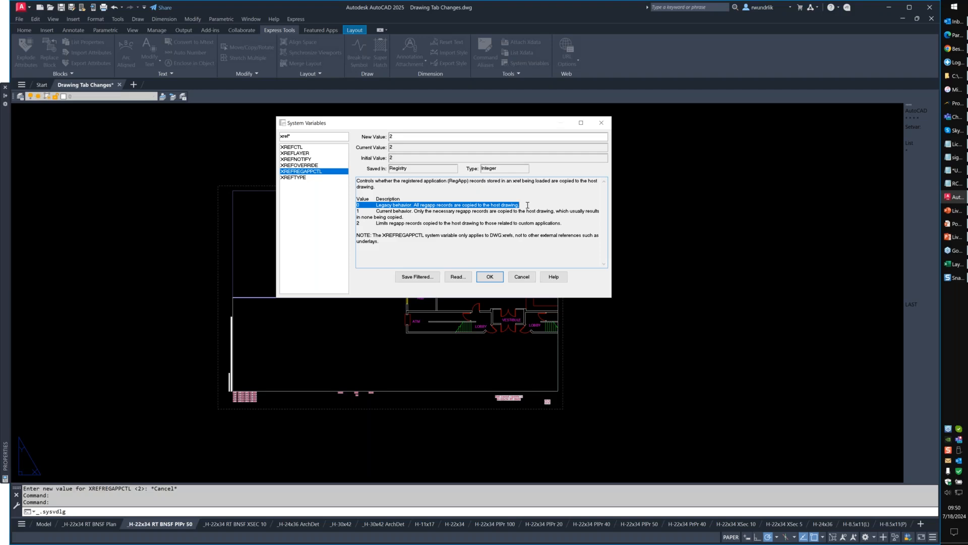
pyautogui.moveTo(404, 217); pyautogui.dragTo(356, 211)
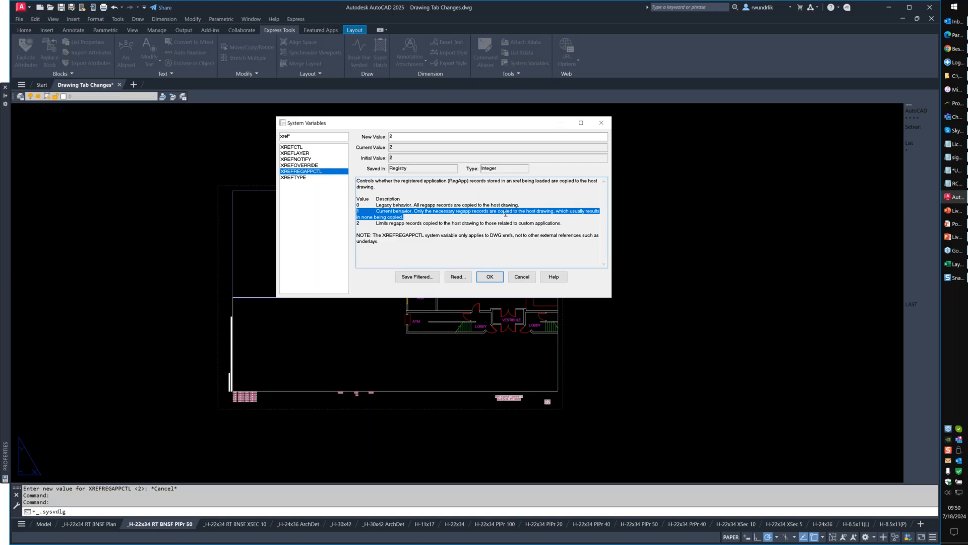
pyautogui.click(360, 224)
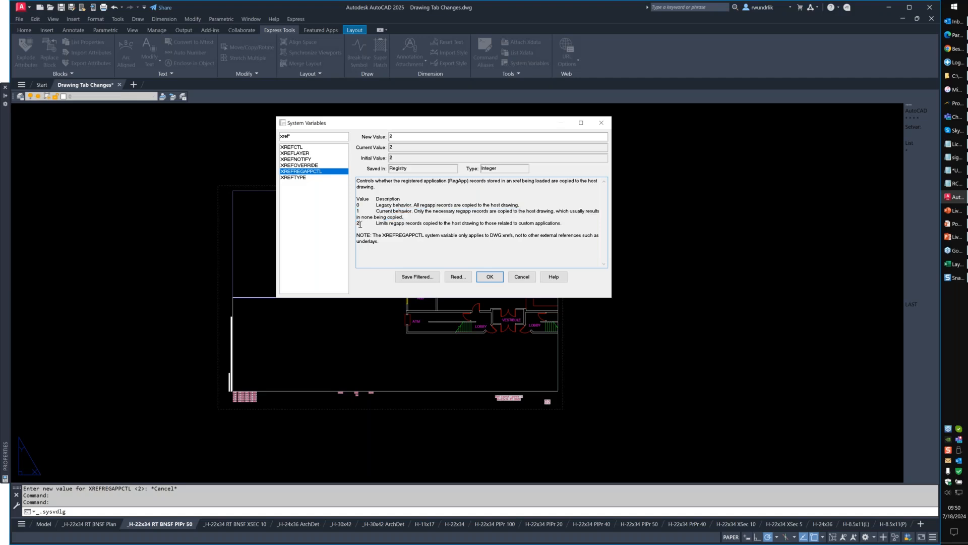
pyautogui.moveTo(563, 224); pyautogui.dragTo(358, 224)
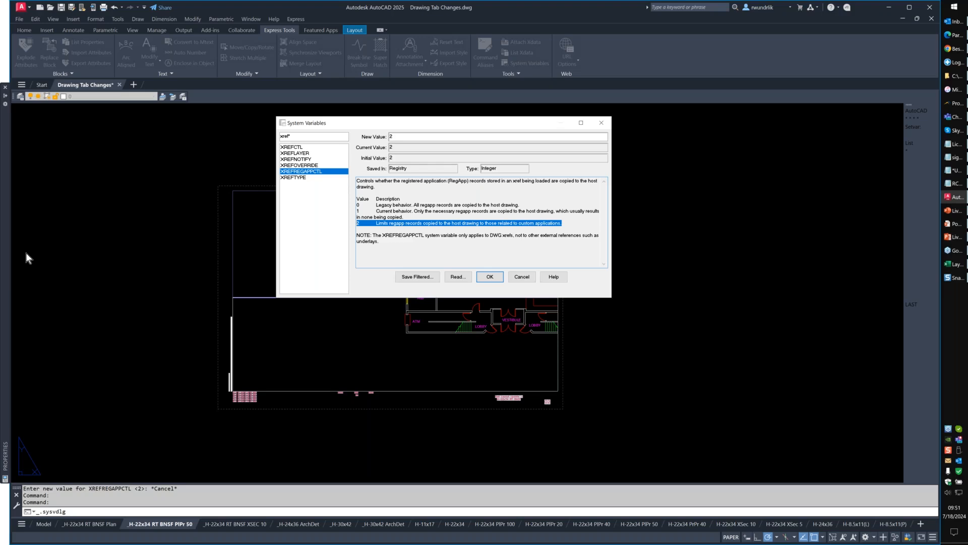
pyautogui.click(522, 277)
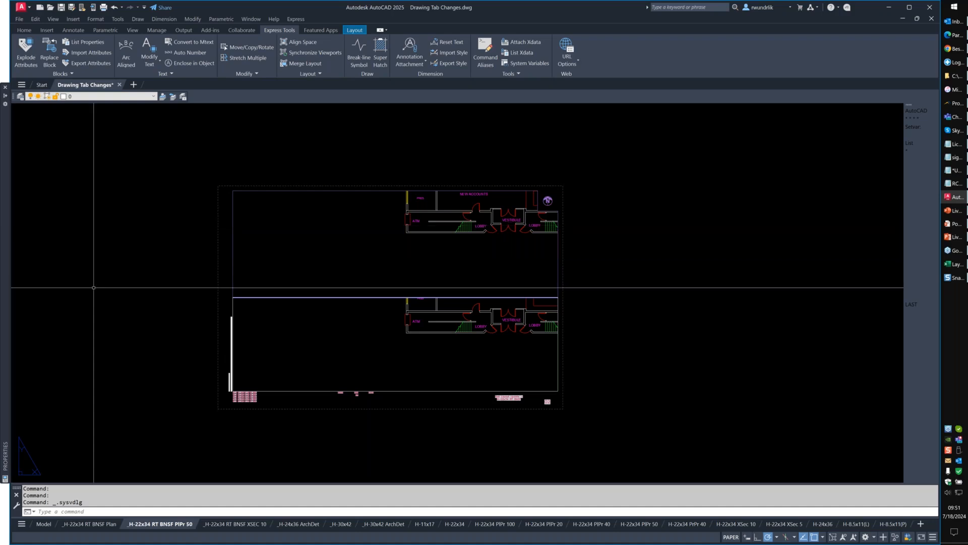
# Step: Try to start DVIEW inside the layout's upper viewport, then return to paper space
pyautogui.doubleClick(322, 245)
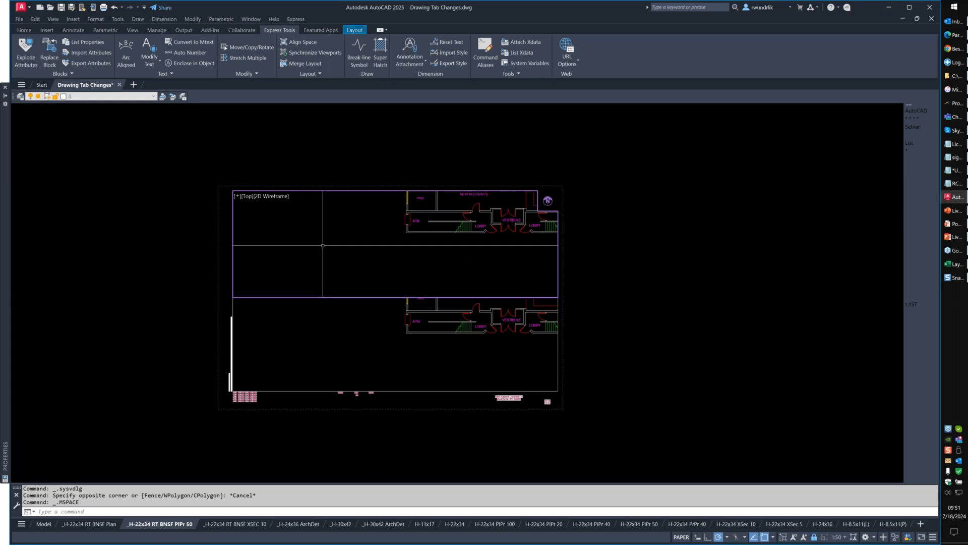
pyautogui.write('dview')
pyautogui.press('Return')
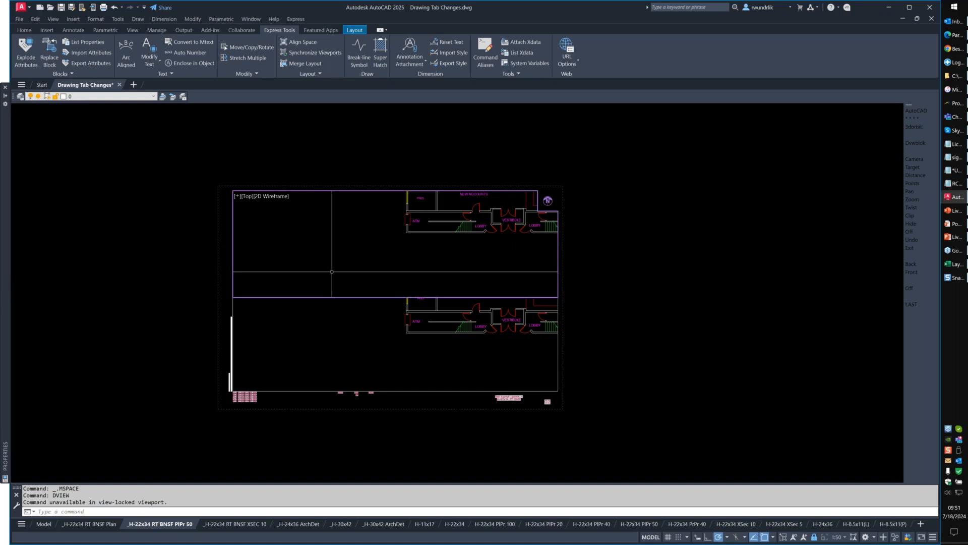
pyautogui.press('Escape')
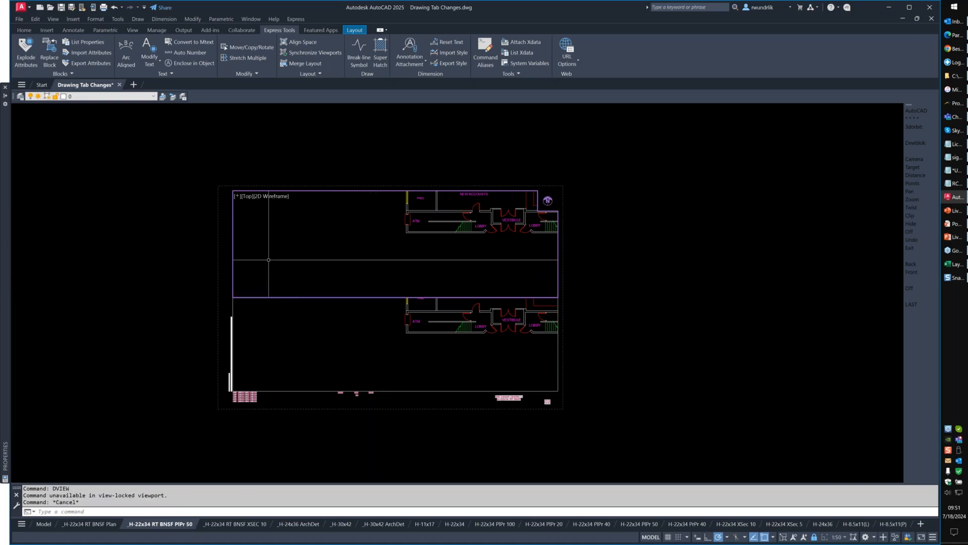
pyautogui.press('Escape')
pyautogui.press('Escape')
pyautogui.doubleClick(191, 241)
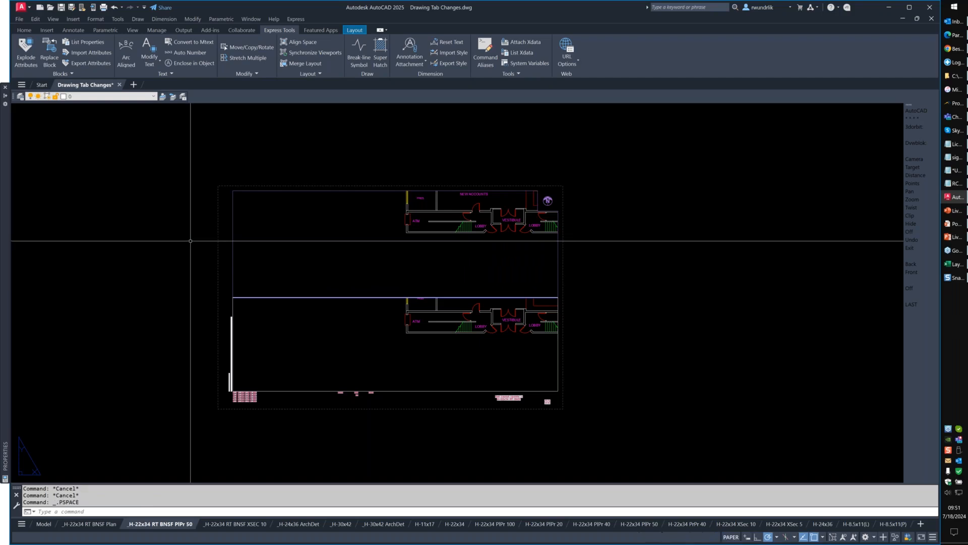
# Step: Unlock the upper viewport's display and activate model space inside it
pyautogui.click(232, 237)
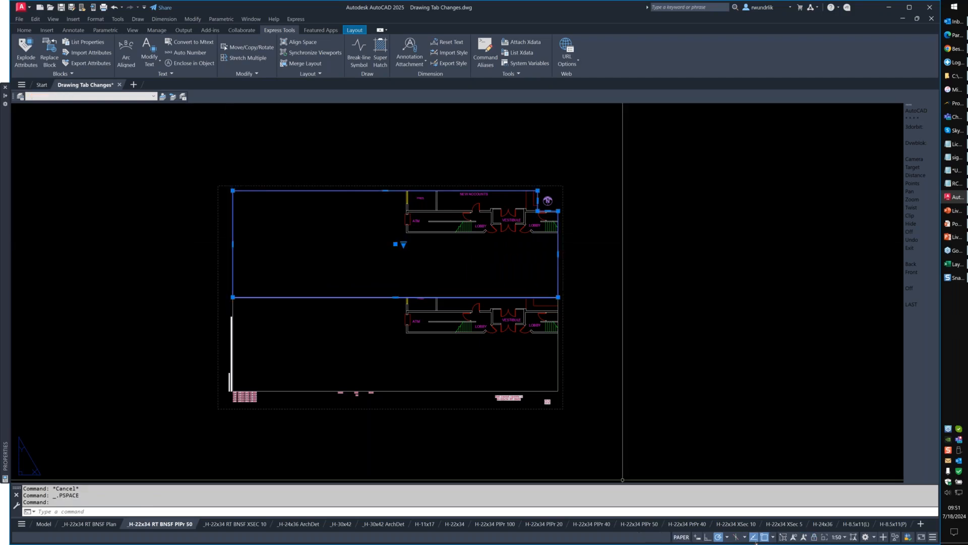
pyautogui.press('Escape')
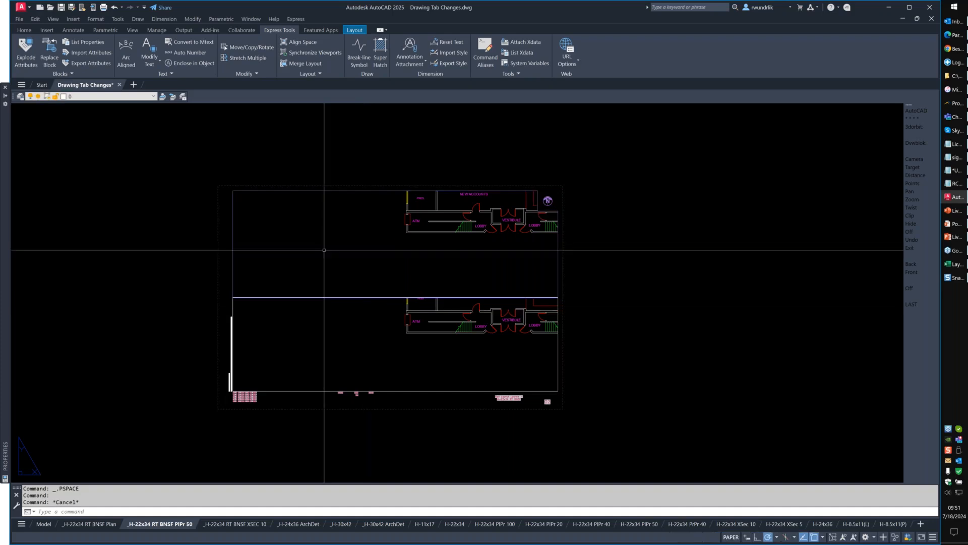
pyautogui.doubleClick(326, 250)
# Step: Twist the upper viewport's view by 45 degrees using DVIEW with the default block, then return to paper space
pyautogui.write('dvie')
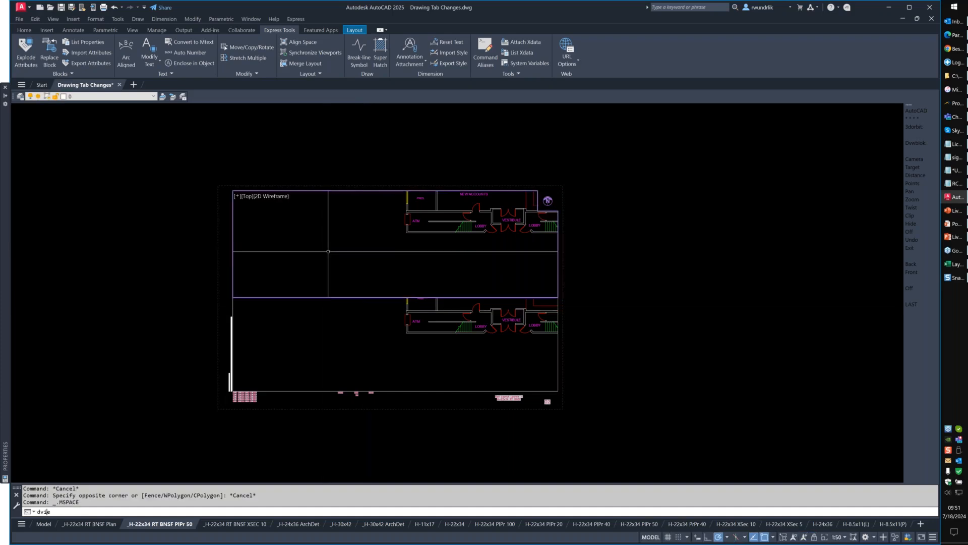
pyautogui.press('Return')
pyautogui.press('Return')
pyautogui.write('tw')
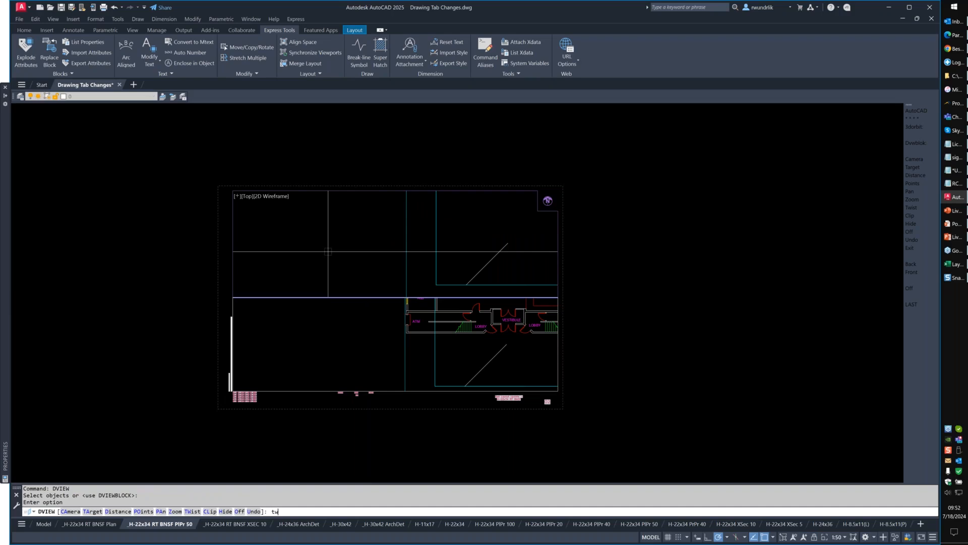
pyautogui.press('Return')
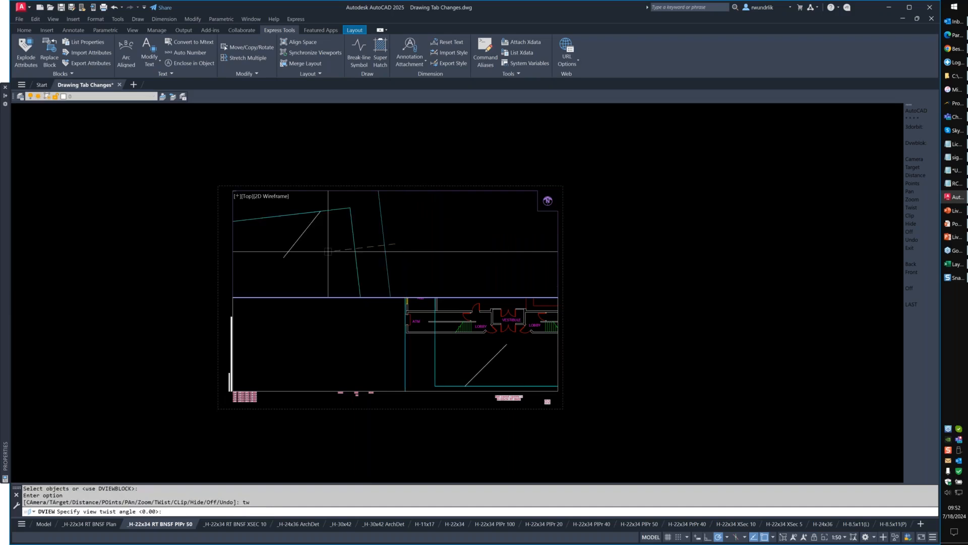
pyautogui.write('45')
pyautogui.press('Return')
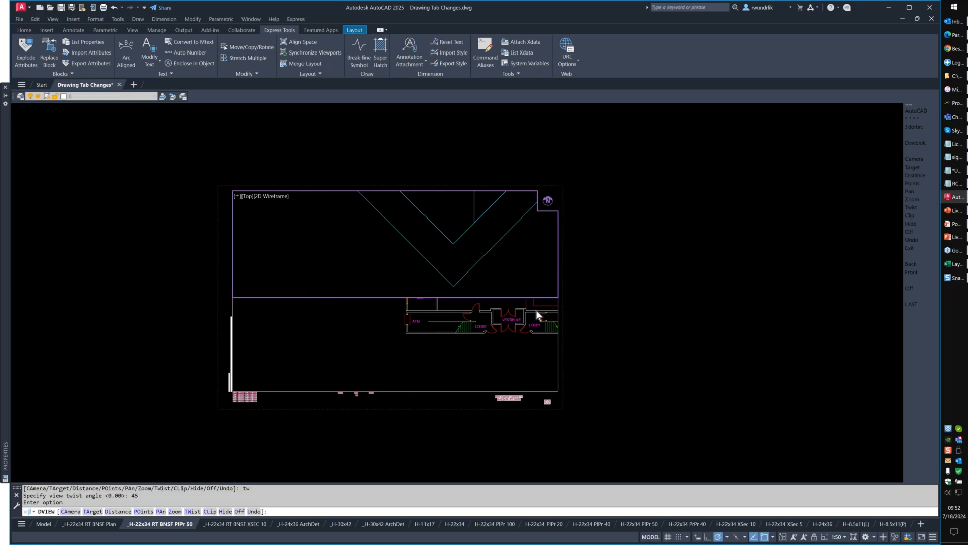
pyautogui.press('Return')
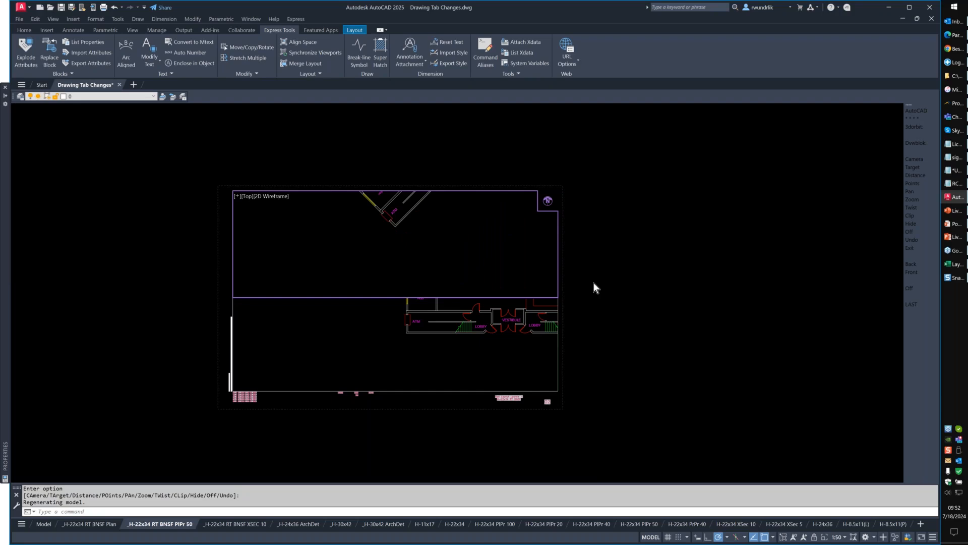
pyautogui.doubleClick(594, 282)
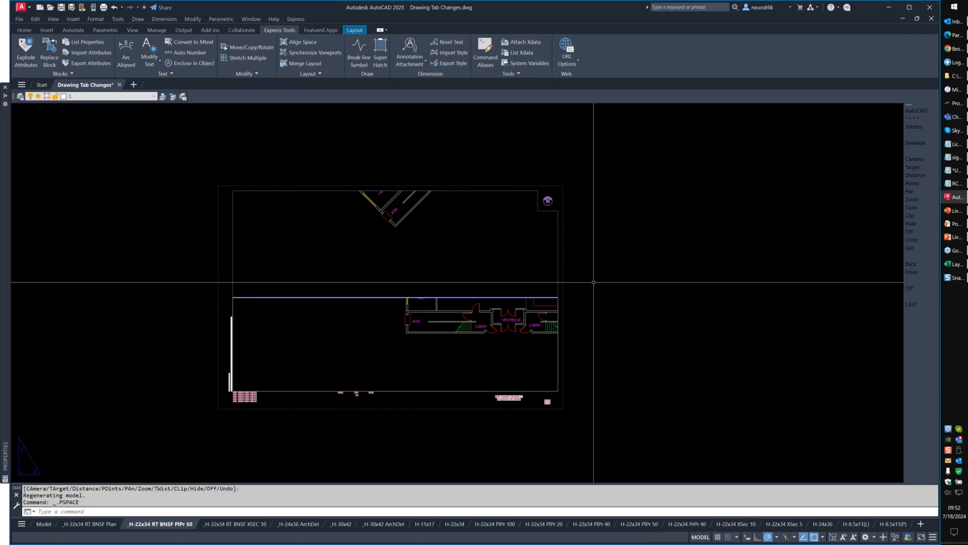
# Step: Switch to model space and examine the floor plan's orientation around the tellers and workroom area
pyautogui.click(47, 525)
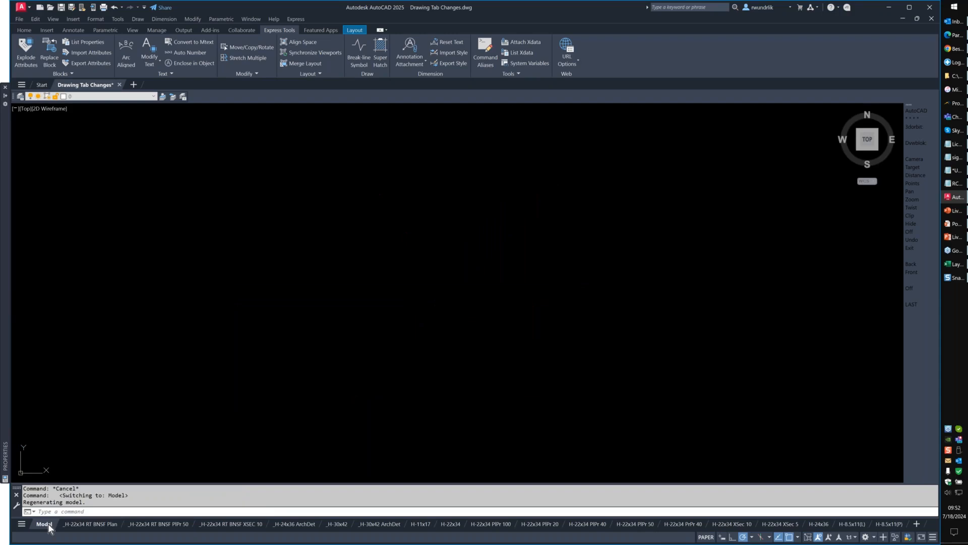
pyautogui.scroll(-10, 256, 307)
pyautogui.moveTo(161, 320); pyautogui.dragTo(581, 303, button='middle')
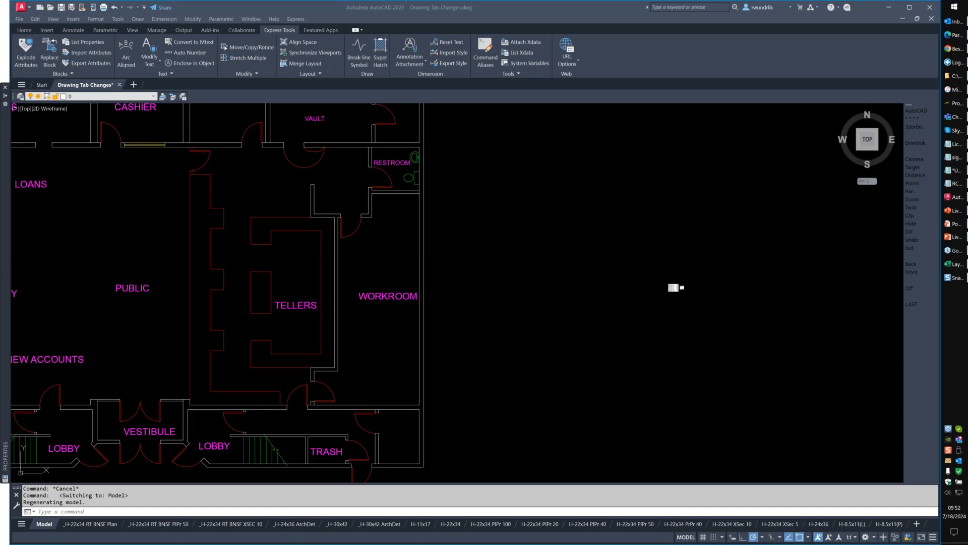
pyautogui.click(437, 388)
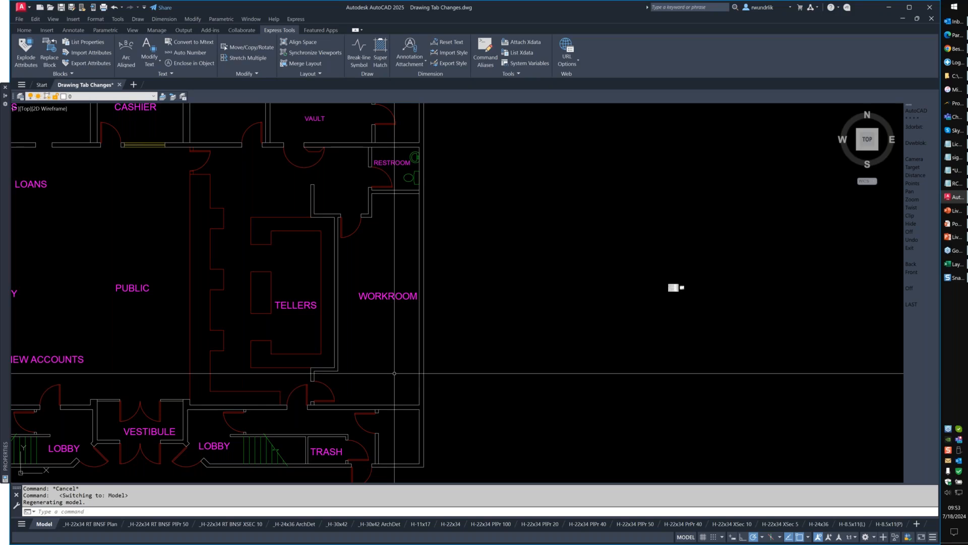
pyautogui.hotkey('ctrl', 'pagedown')
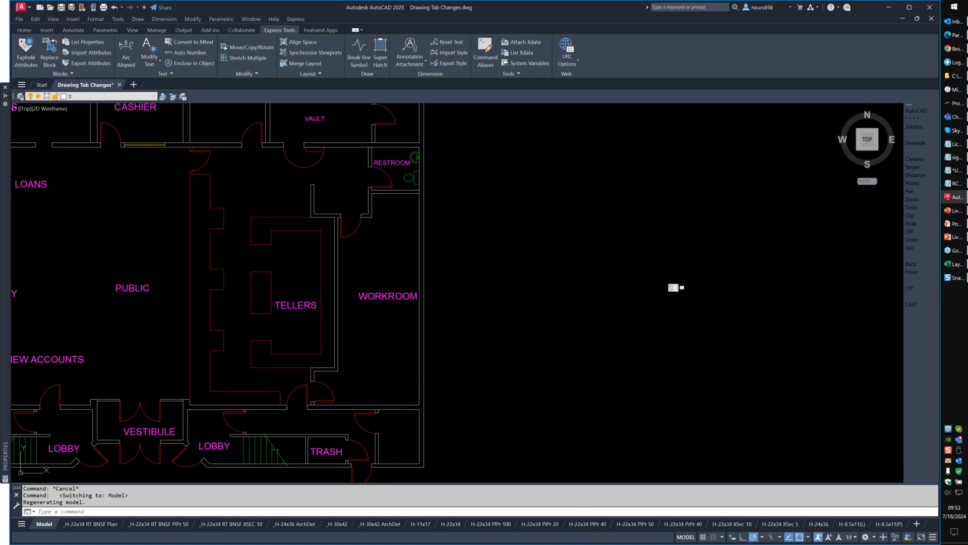
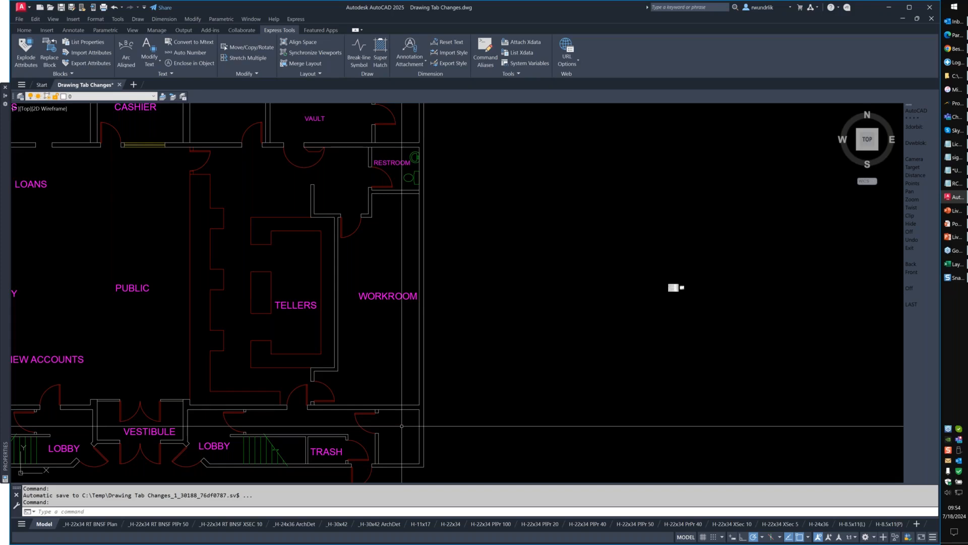
# Step: Switch to the A-Sized layout by way of the _H-22x34 RT BNSF Plan layout
pyautogui.click(95, 524)
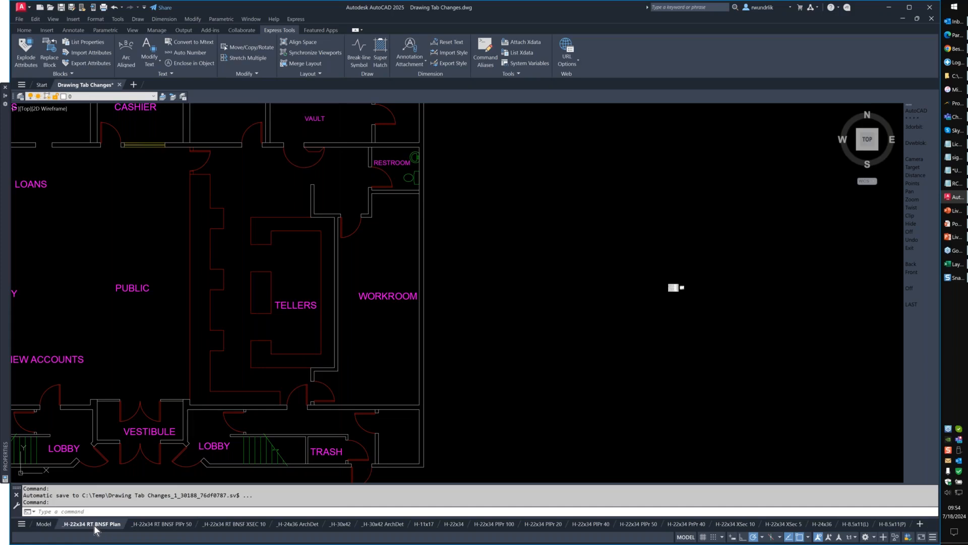
pyautogui.click(21, 523)
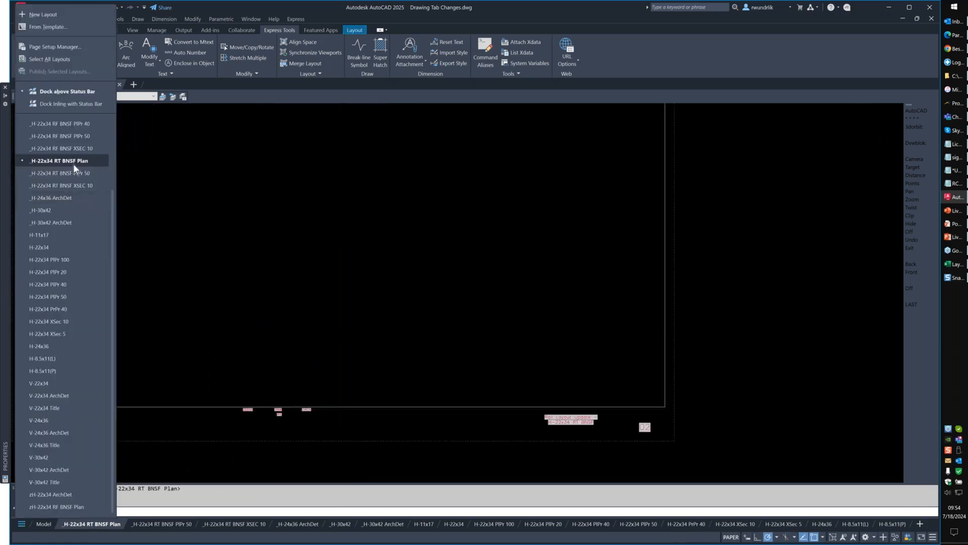
pyautogui.click(36, 141)
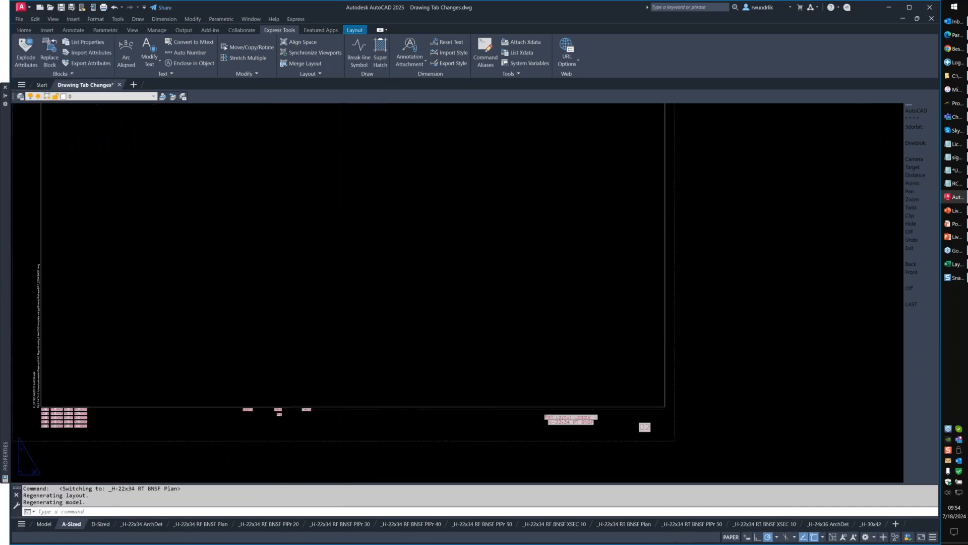
pyautogui.doubleClick(253, 298)
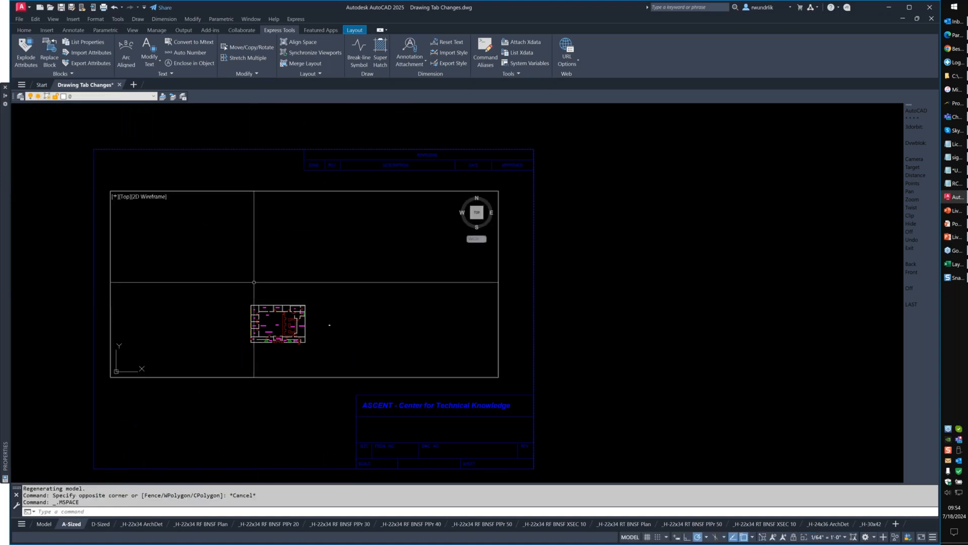
pyautogui.write('Dview')
pyautogui.press('Return')
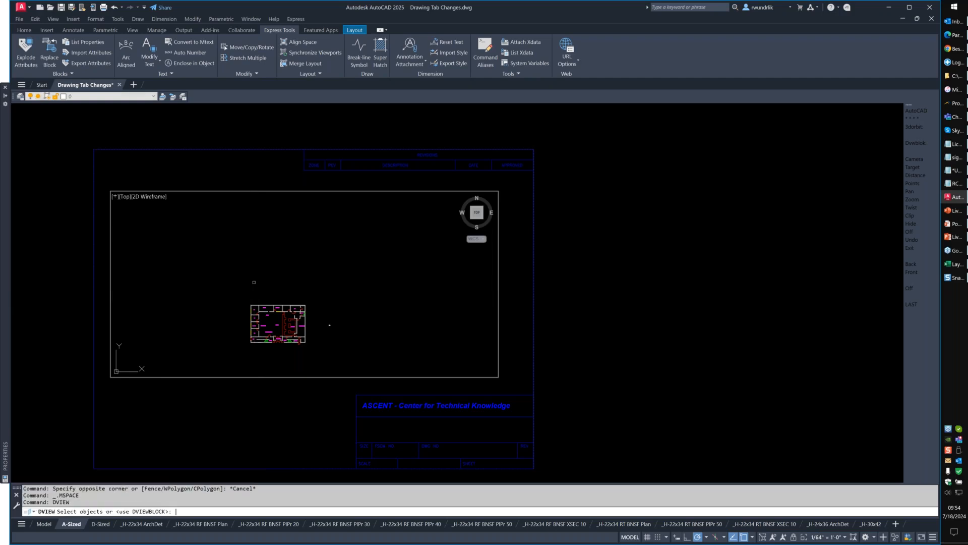
pyautogui.press('Return')
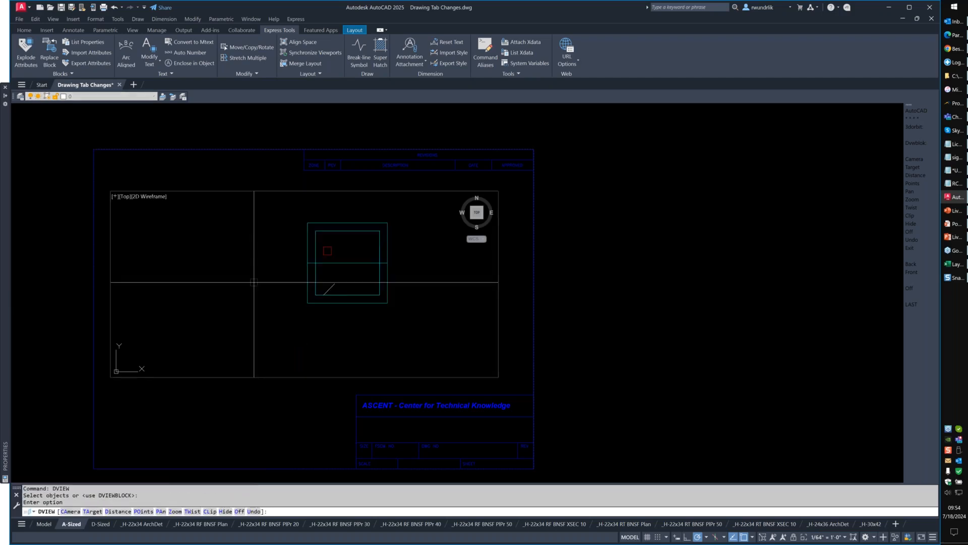
pyautogui.write('tw')
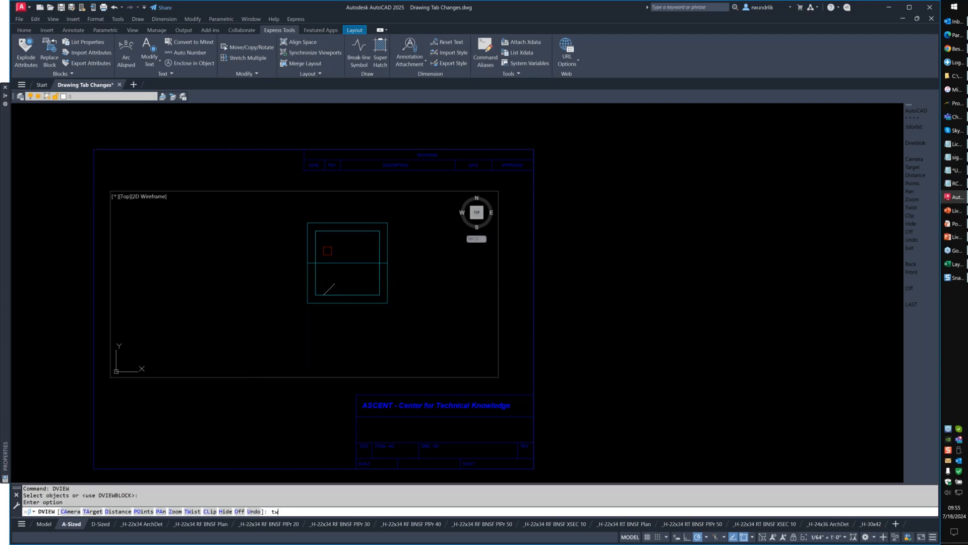
pyautogui.press('Escape')
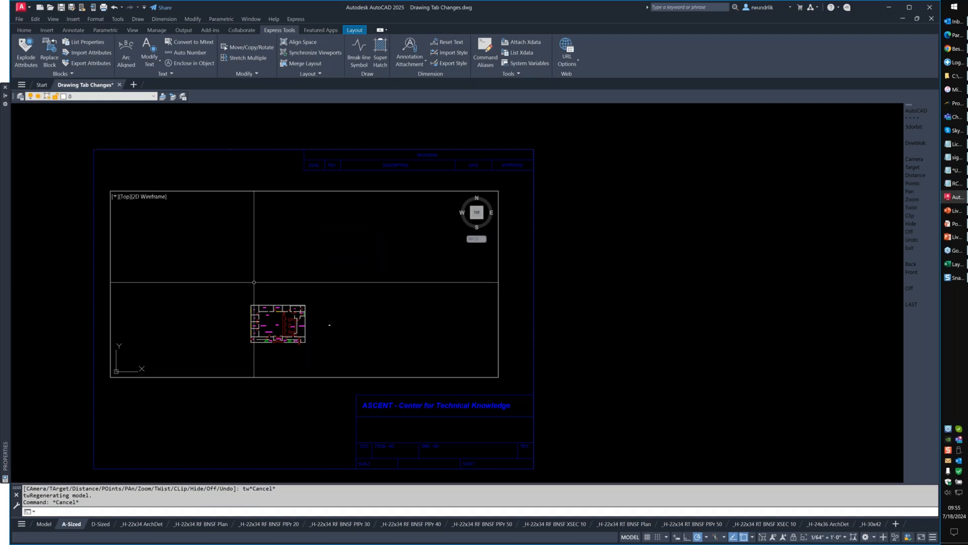
# Step: Show the object-type options of the command-line purge with -PURGE, without purging anything, and cancel the command
pyautogui.write('-purge')
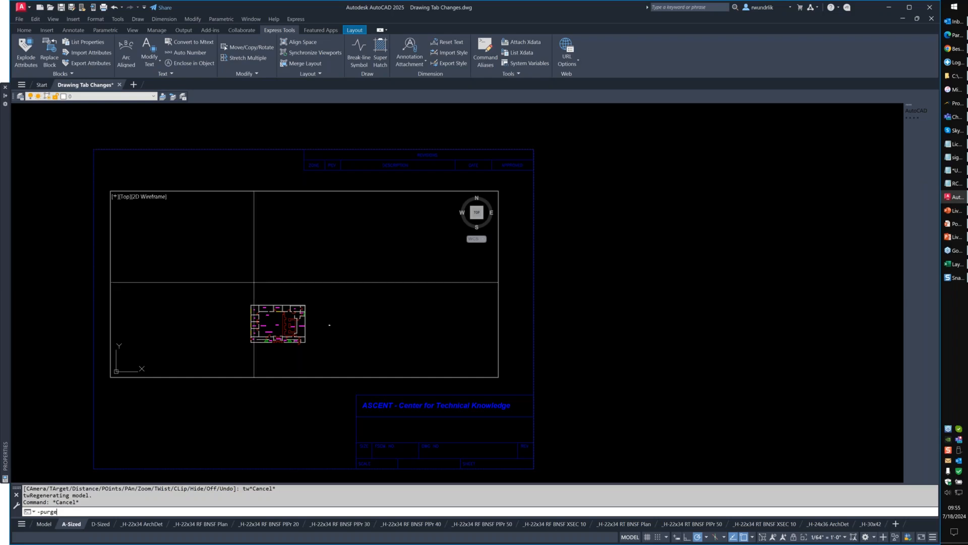
pyautogui.press('Return')
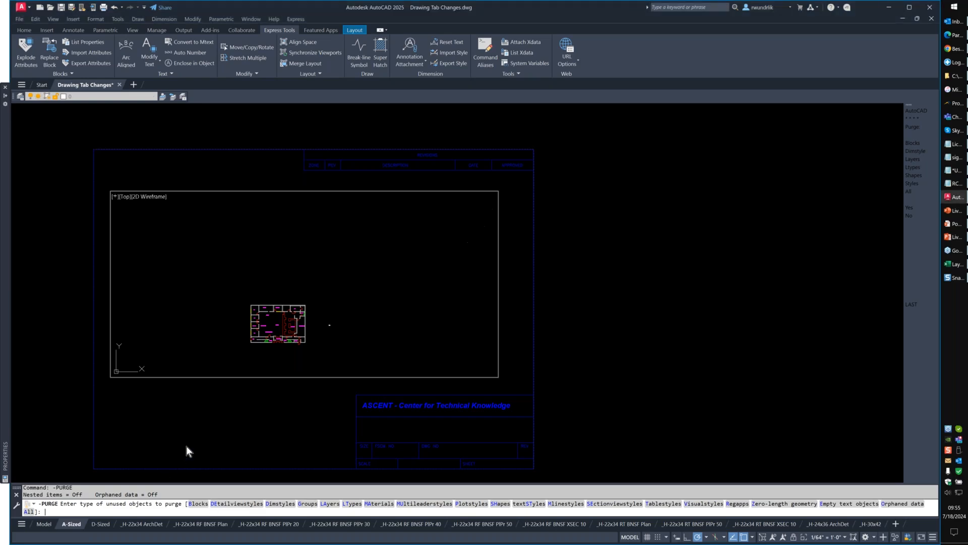
pyautogui.press('Escape')
pyautogui.press('Escape')
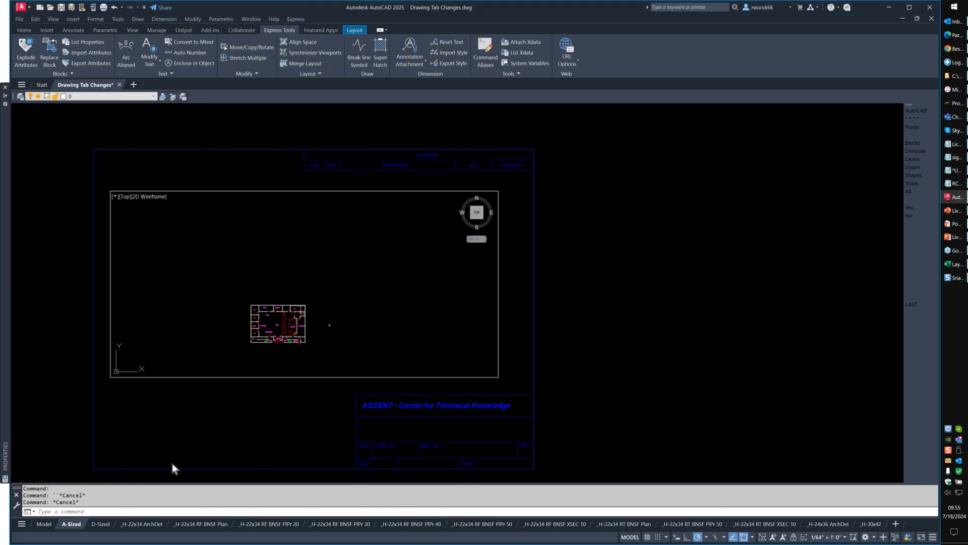
# Step: Switch to model space and split the drawing area into two side-by-side vertical viewports
pyautogui.click(230, 509)
pyautogui.click(45, 526)
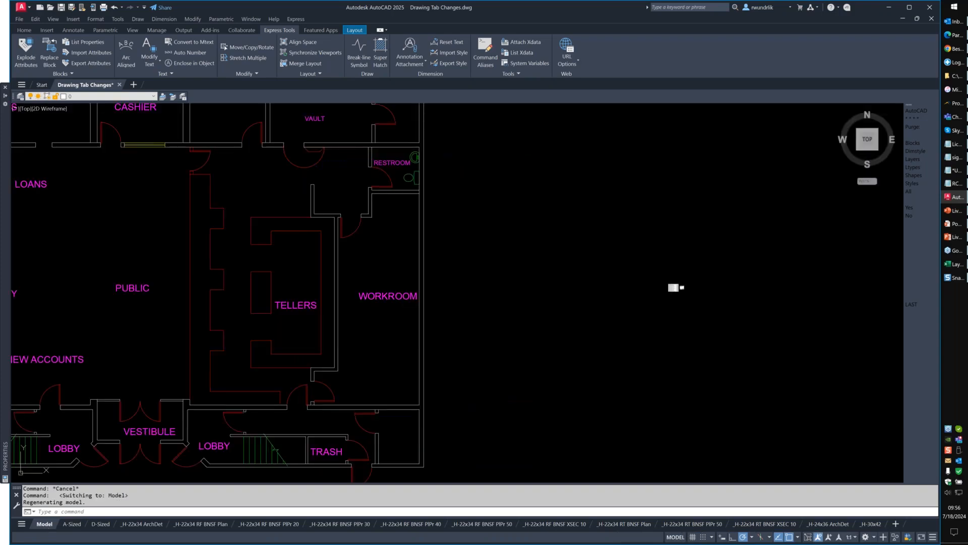
pyautogui.click(133, 30)
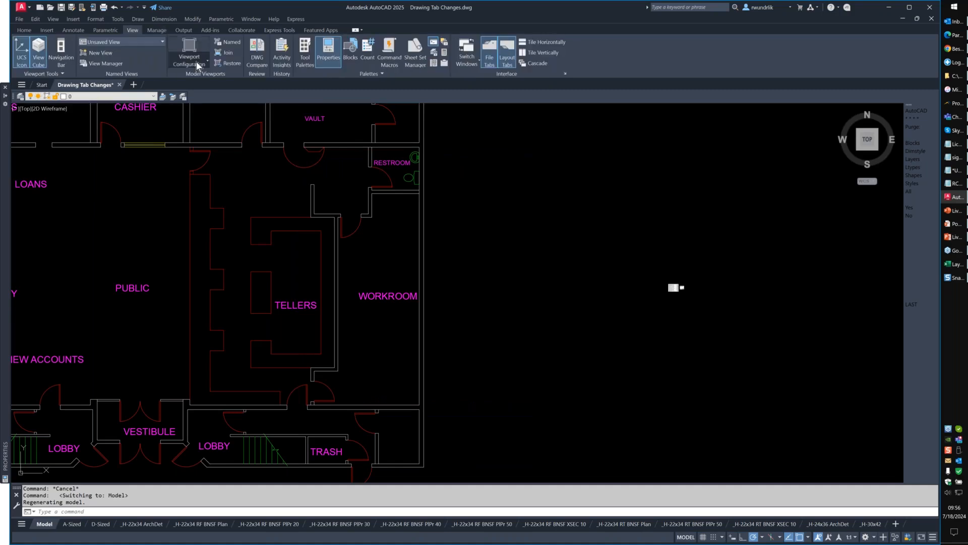
pyautogui.click(196, 61)
pyautogui.click(195, 97)
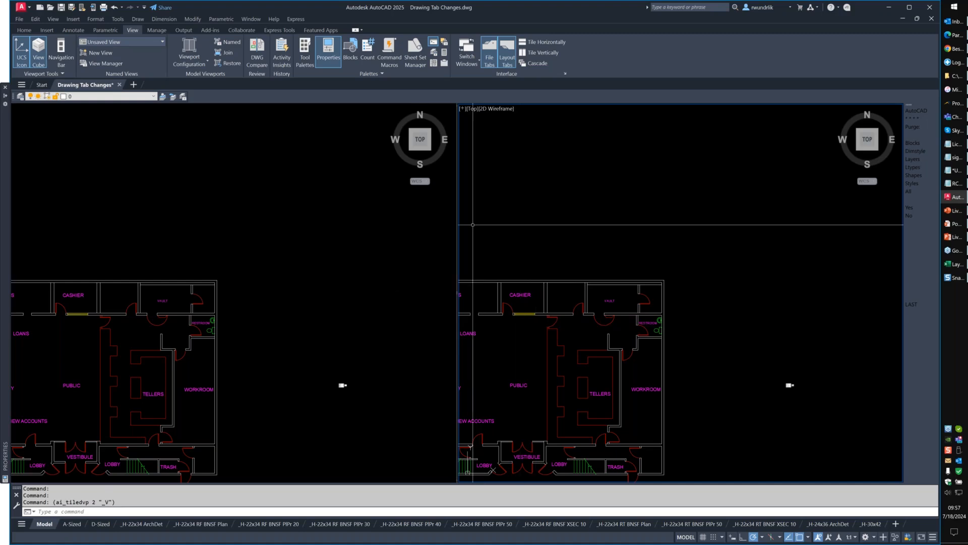
# Step: Fit the whole floor plan into the right-hand viewport independently of the other one, and restore a single viewport configuration
pyautogui.scroll(-2, 460, 232)
pyautogui.scroll(-2, 501, 320)
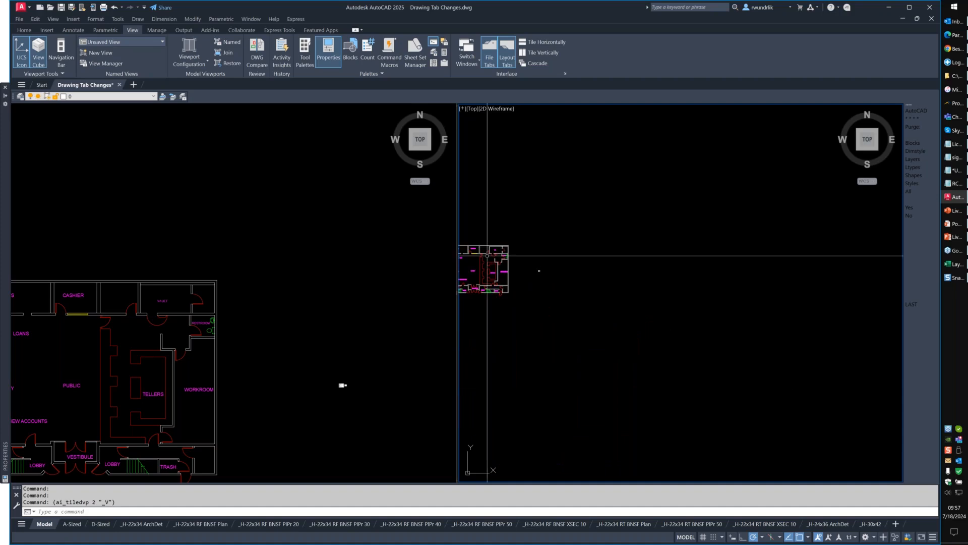
pyautogui.scroll(-1, 502, 292)
pyautogui.moveTo(515, 303); pyautogui.dragTo(602, 304, button='middle')
pyautogui.scroll(3, 532, 288)
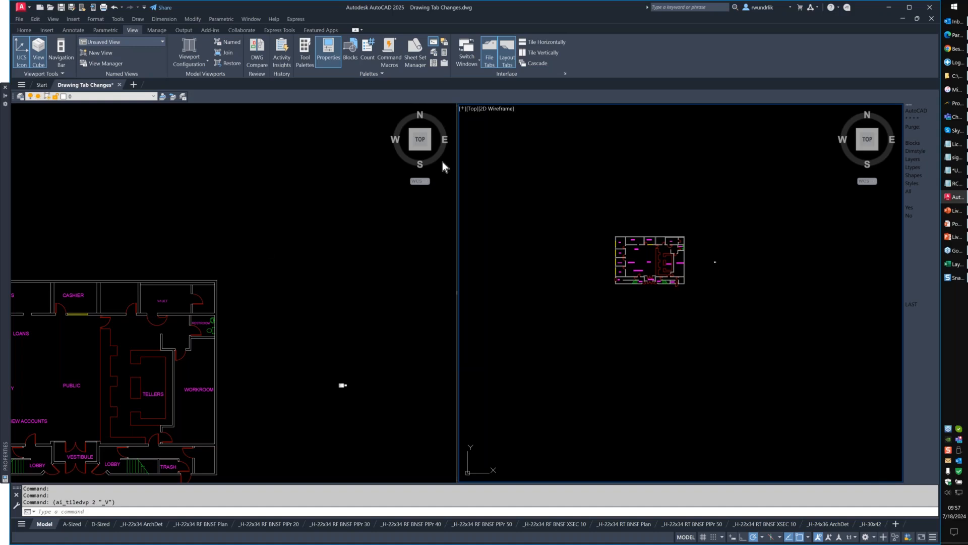
pyautogui.click(189, 60)
pyautogui.click(201, 95)
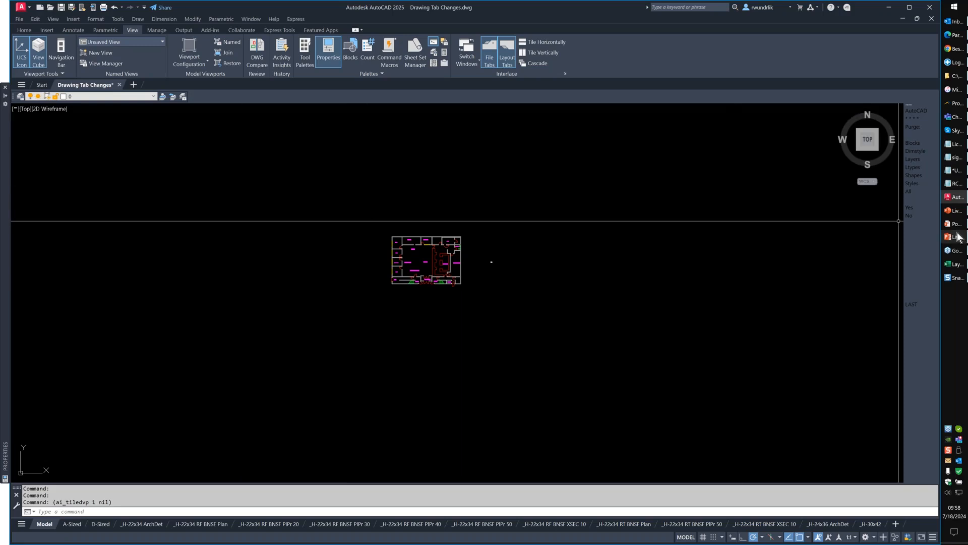
# Step: Switch to the PowerPoint slide show and advance from the Live Q & A slide to the closing Thank you slide
pyautogui.moveTo(957, 235)
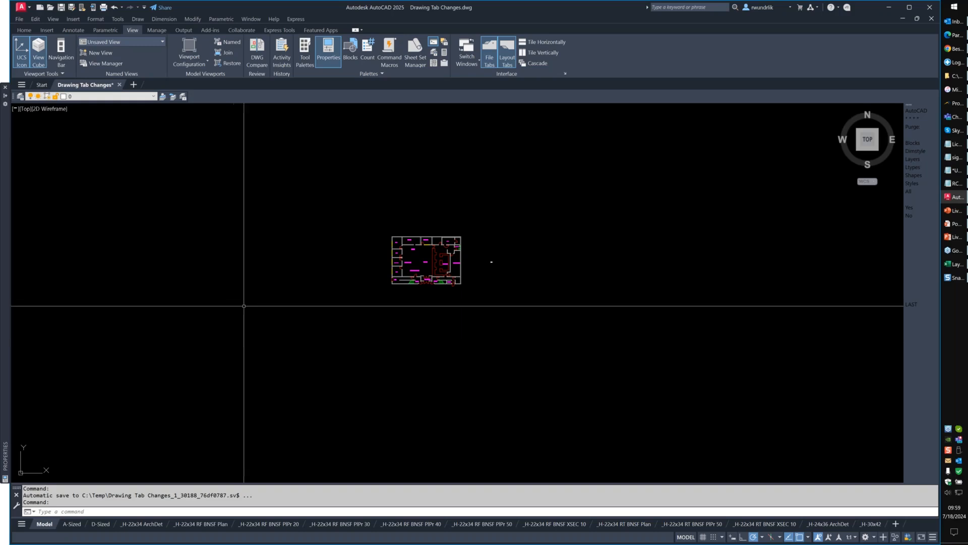
pyautogui.moveTo(956, 214)
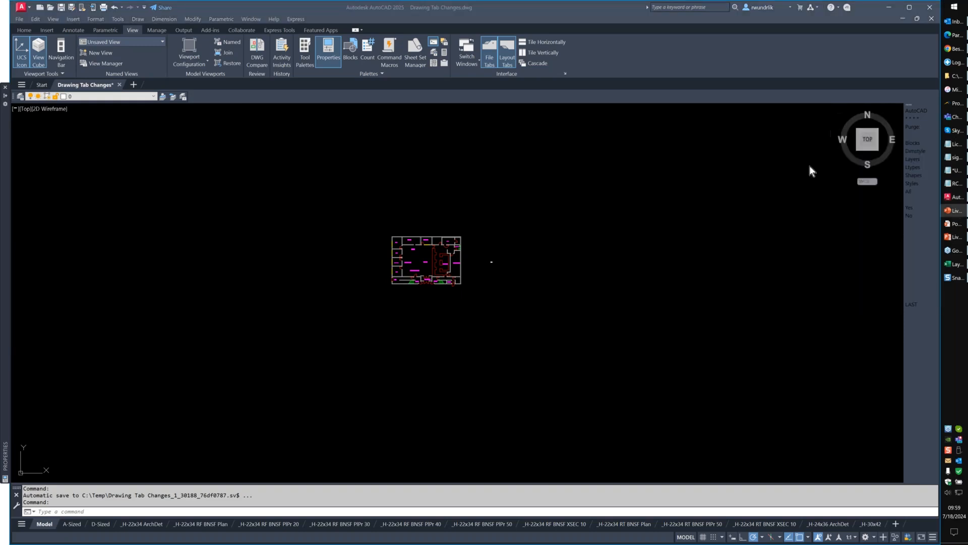
pyautogui.click(953, 226)
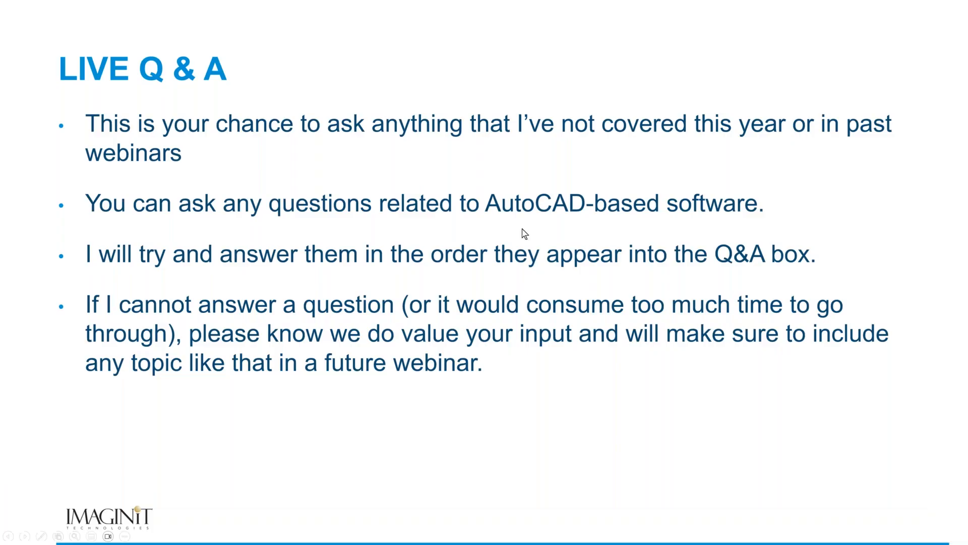
pyautogui.click(488, 222)
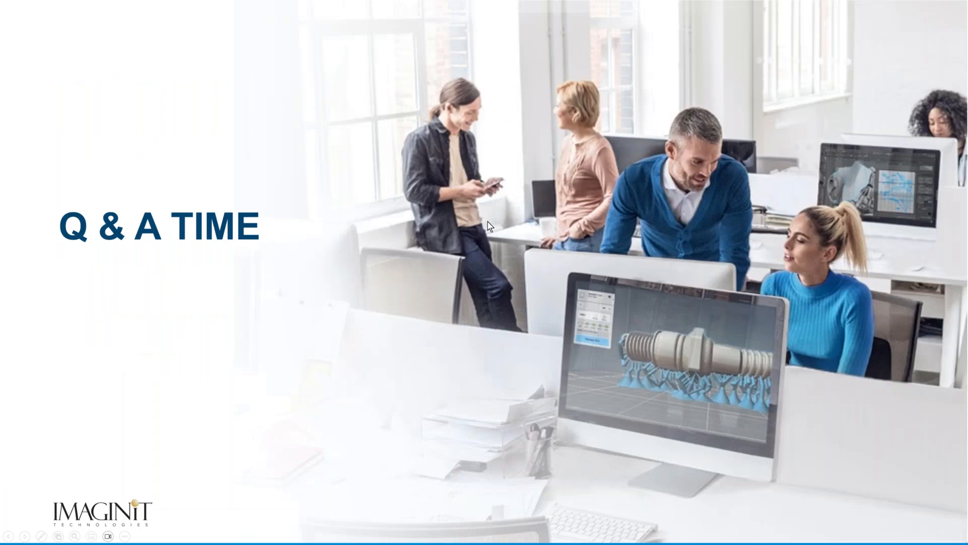
pyautogui.click(488, 222)
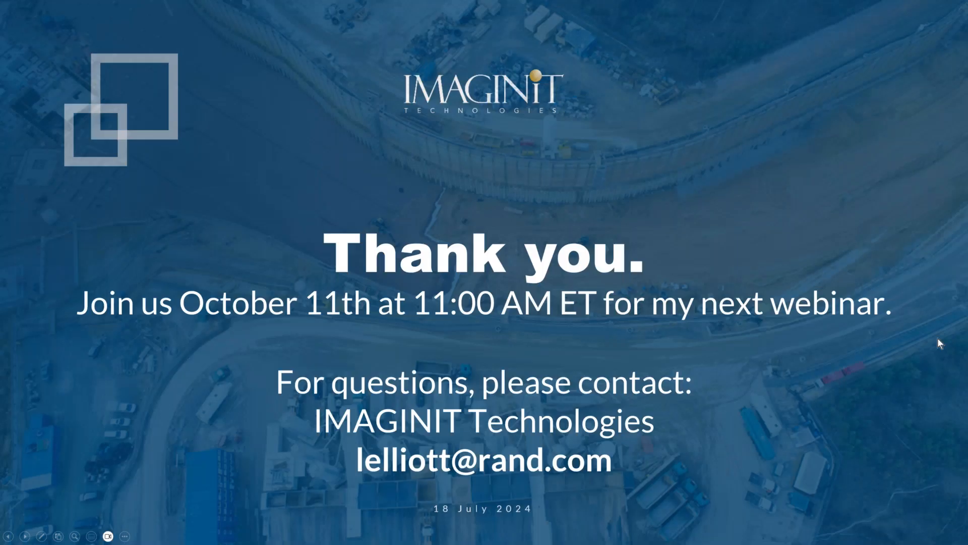